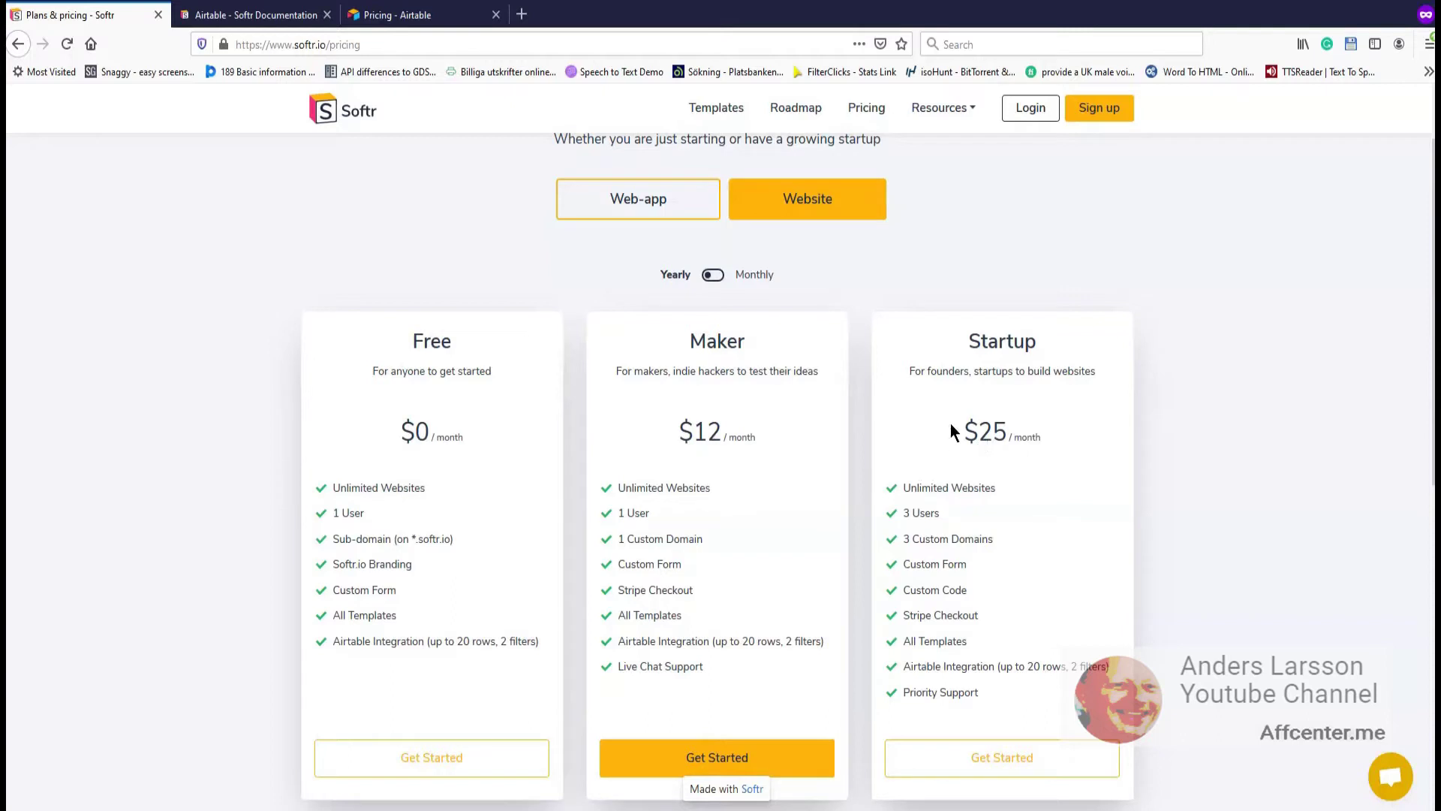
Examine the Softr web-app pricing plans and their feature lists.
left_click(619, 213)
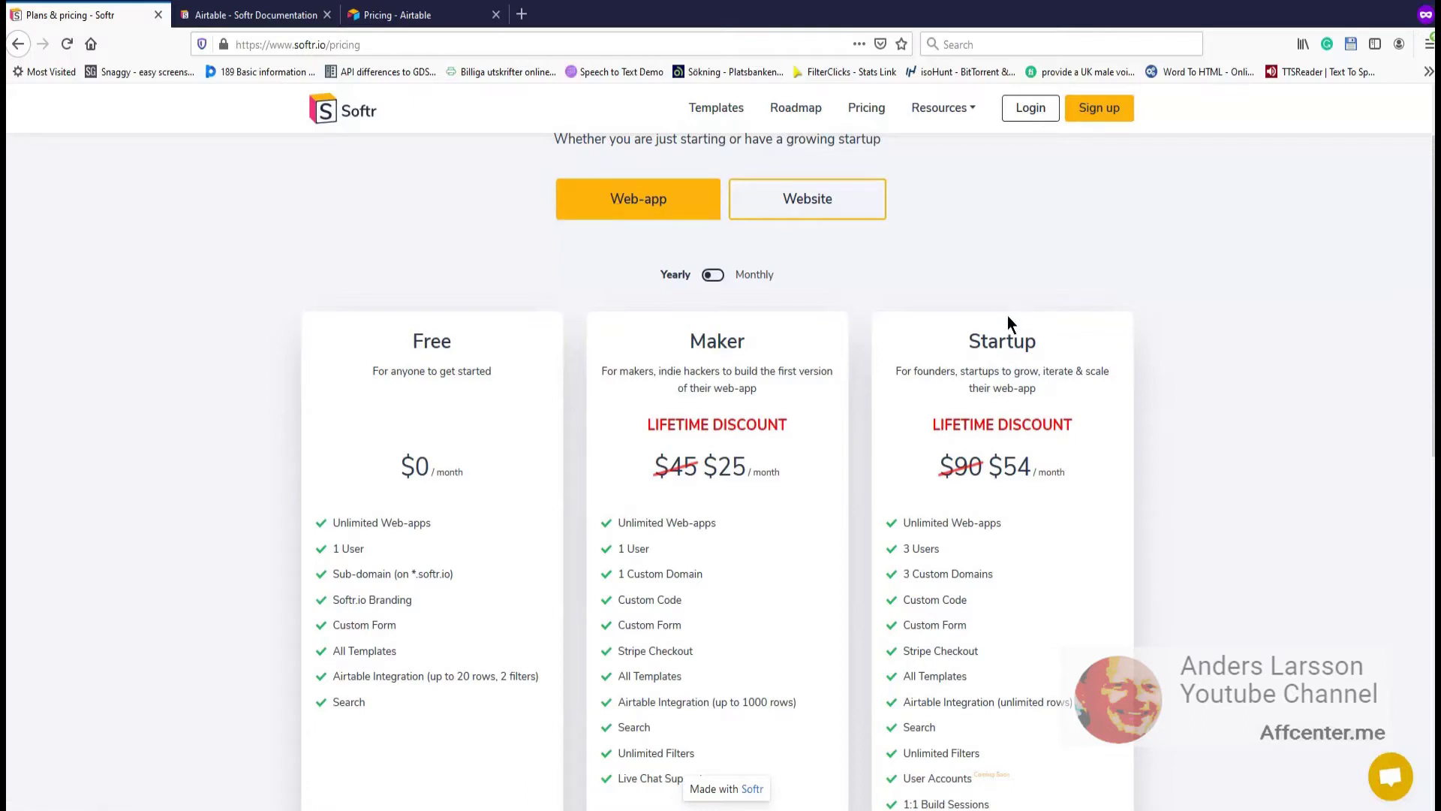
scroll(1011, 344, "down", 3)
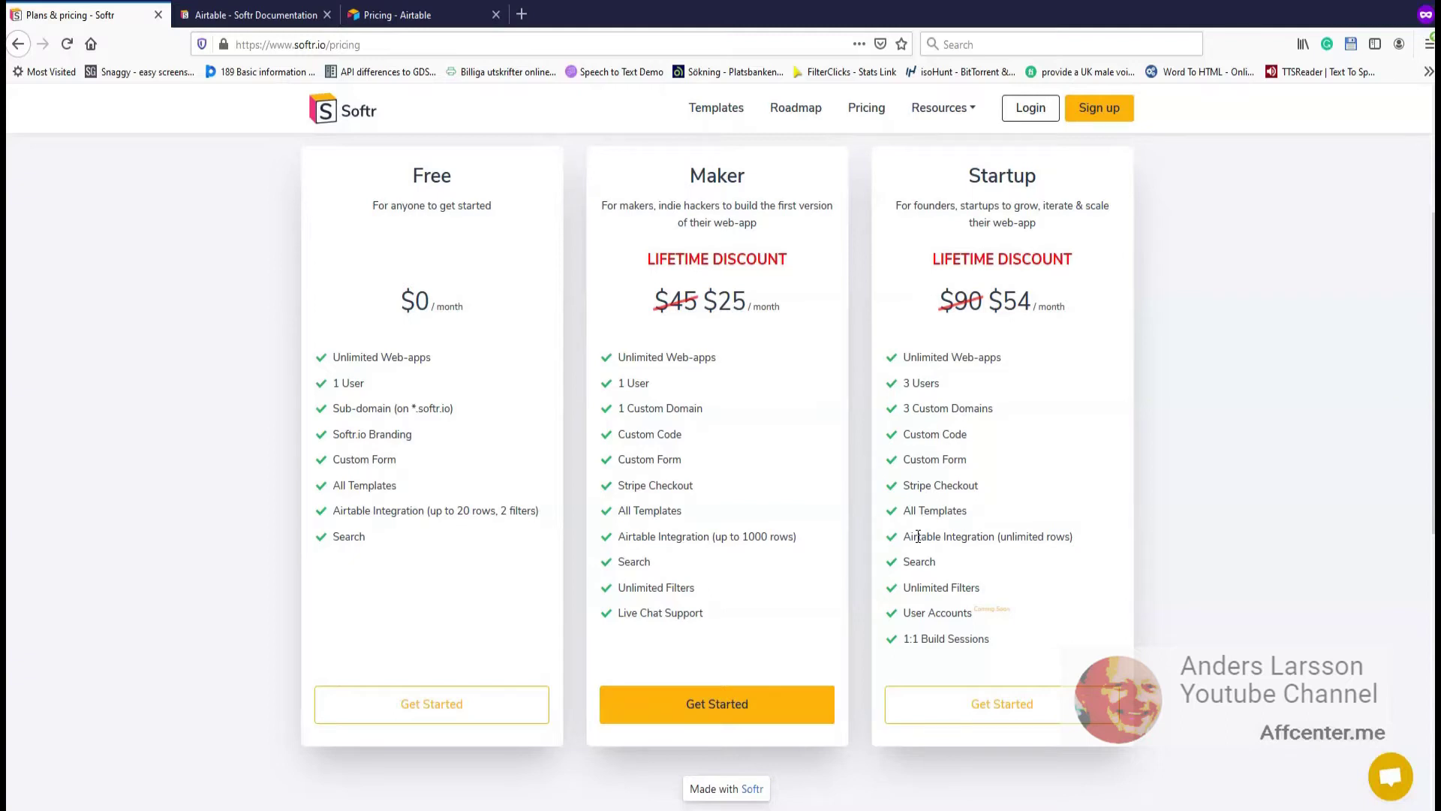
Browse the Softr templates in the Webapp category.
left_click(716, 108)
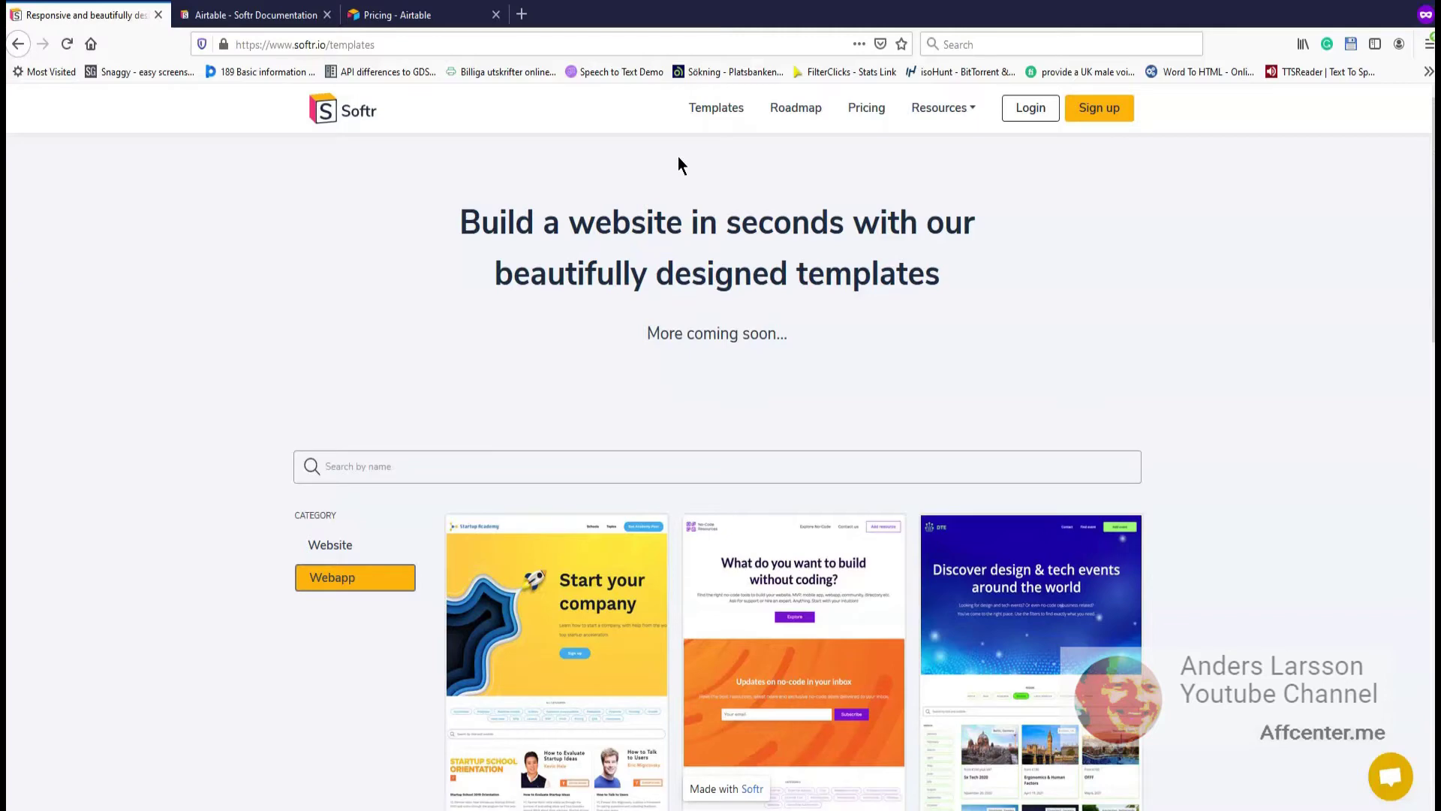
left_click(708, 111)
left_click(353, 578)
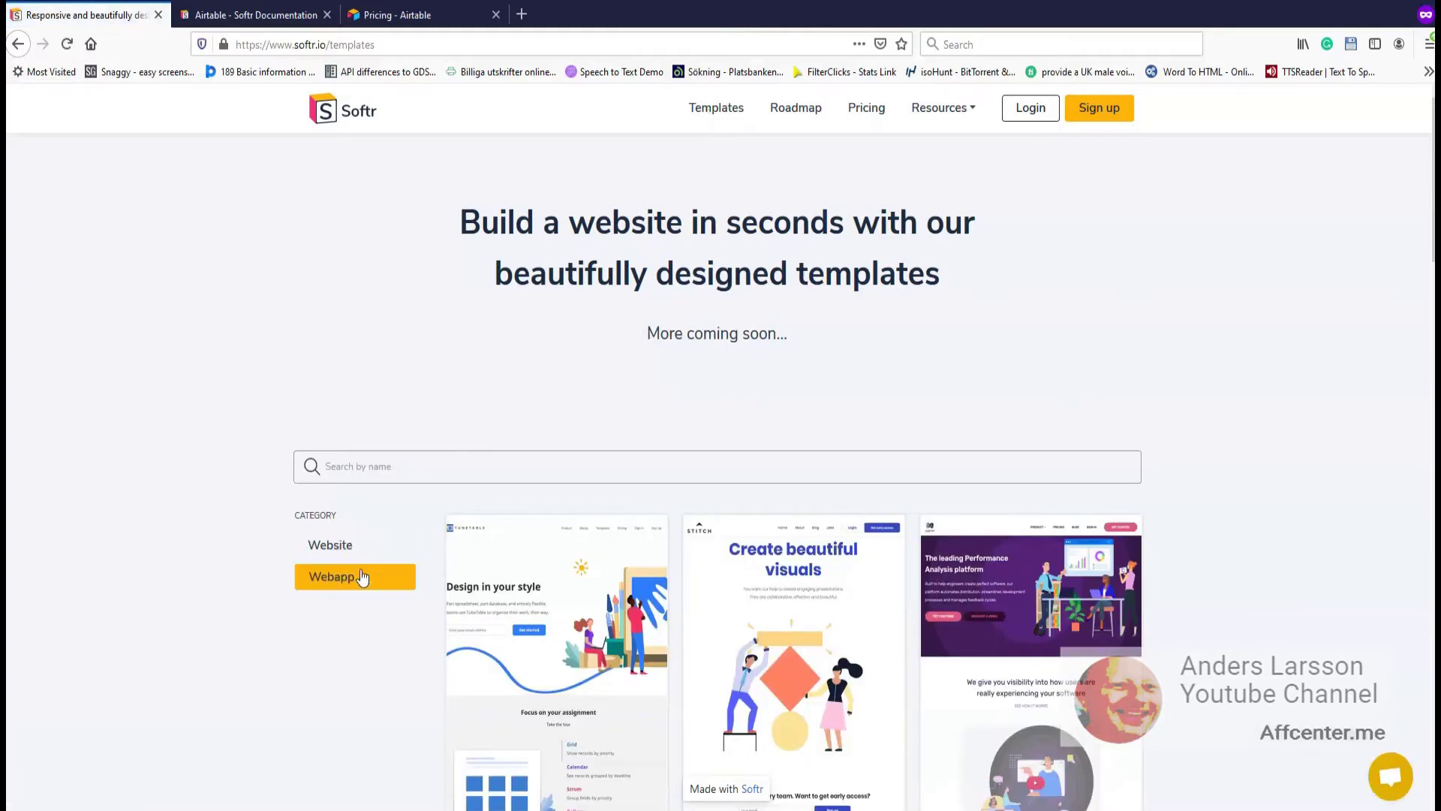
scroll(225, 387, "down", 10)
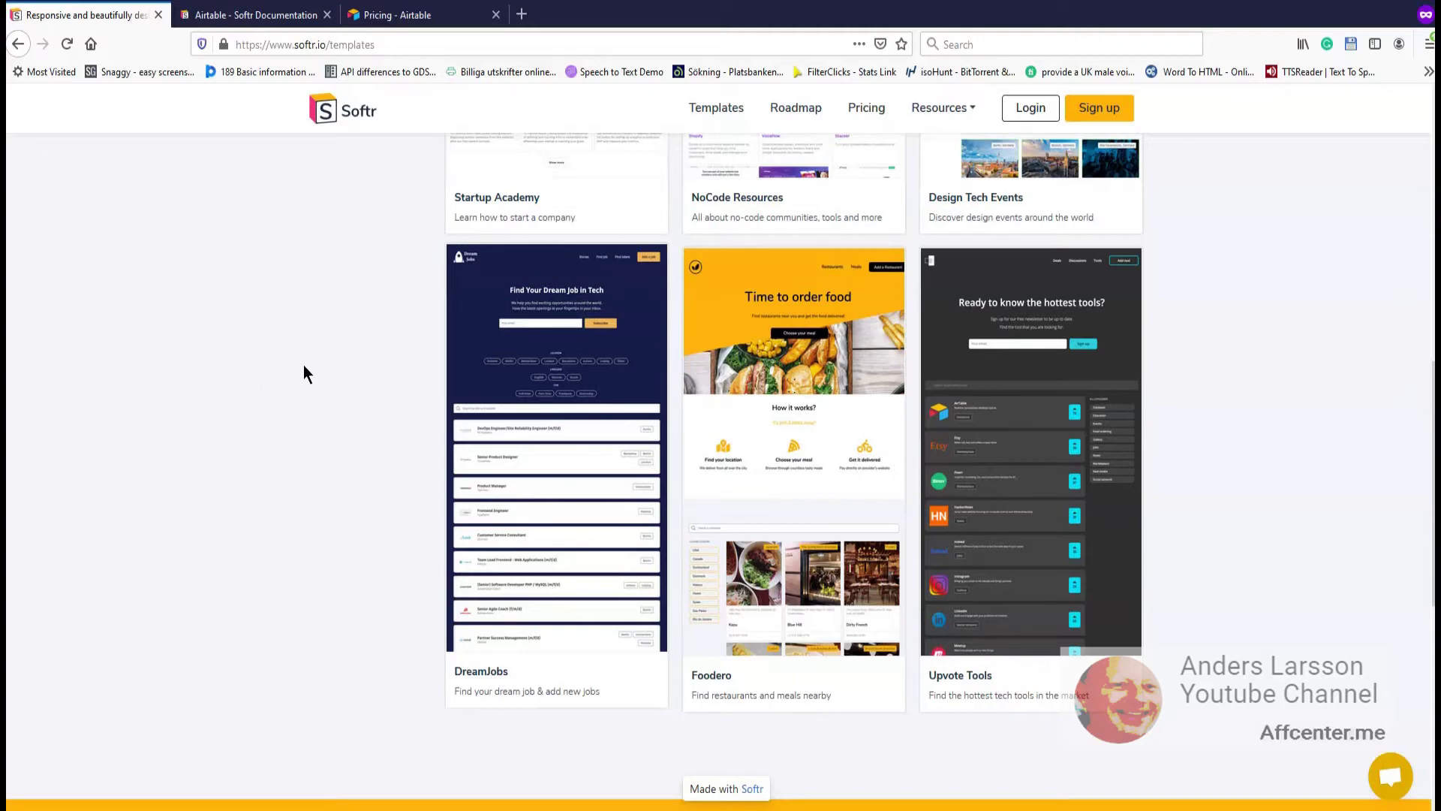
mouse_move(531, 306)
mouse_move(792, 318)
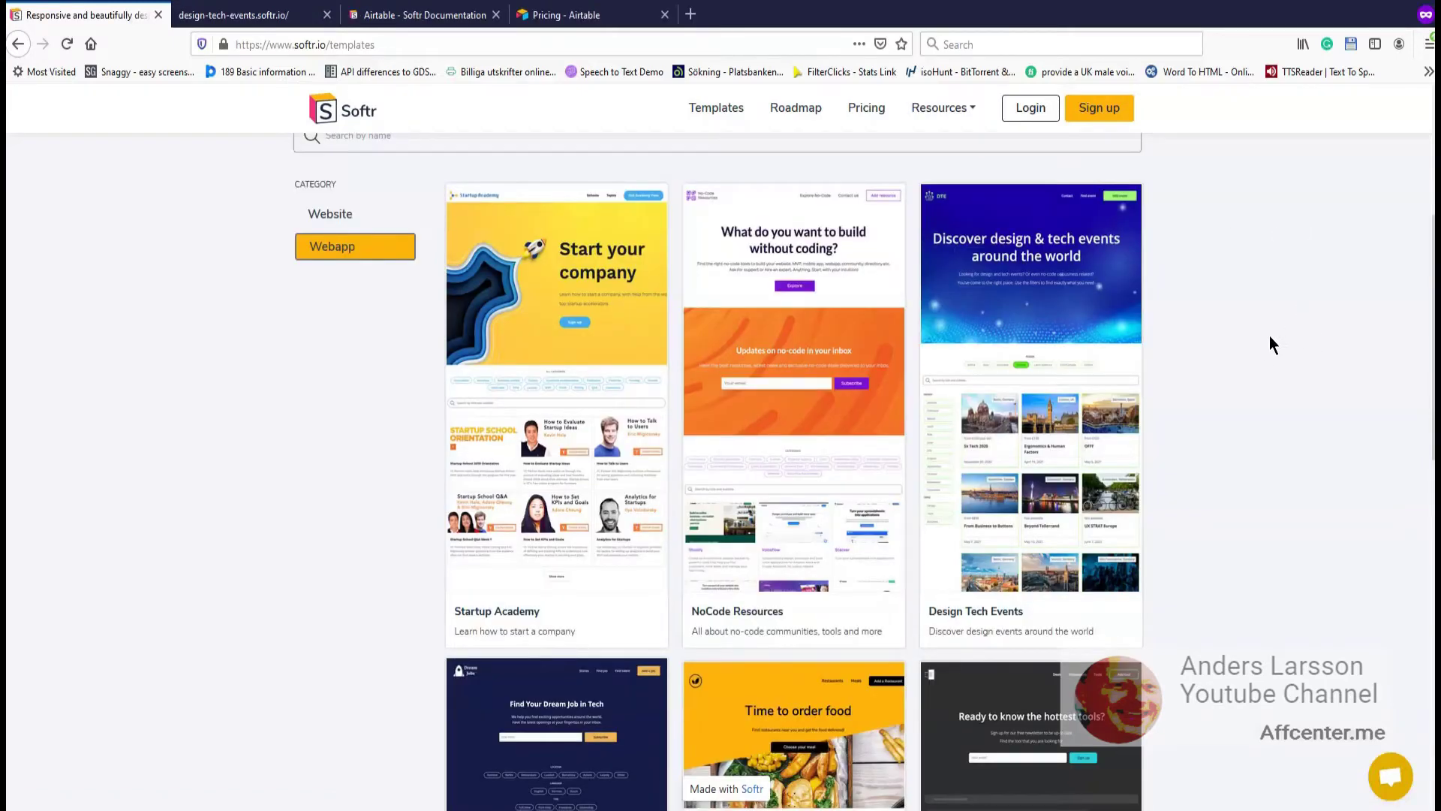
mouse_move(1036, 285)
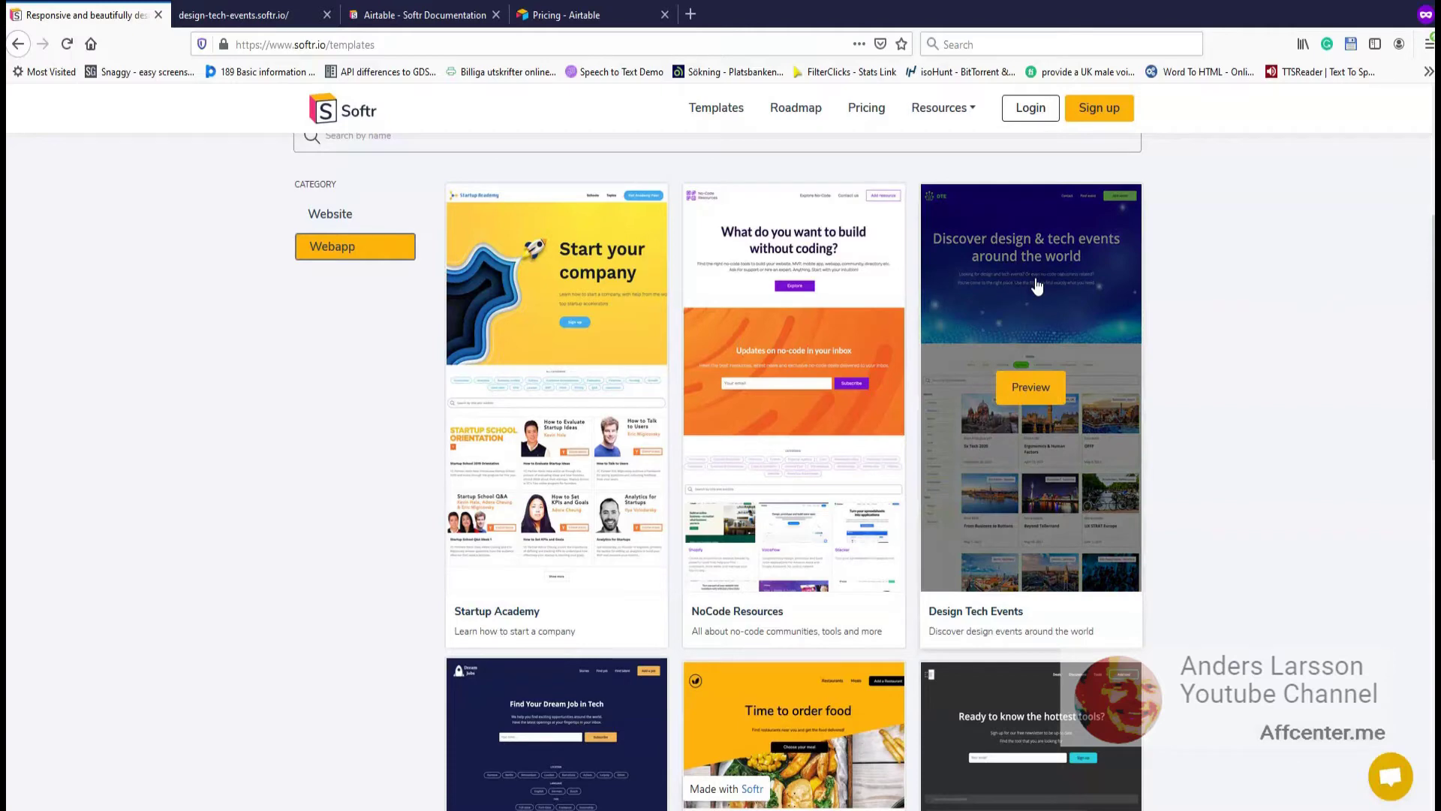
Preview the Design Tech Events template and look at its page for adding an event.
left_click(1028, 384)
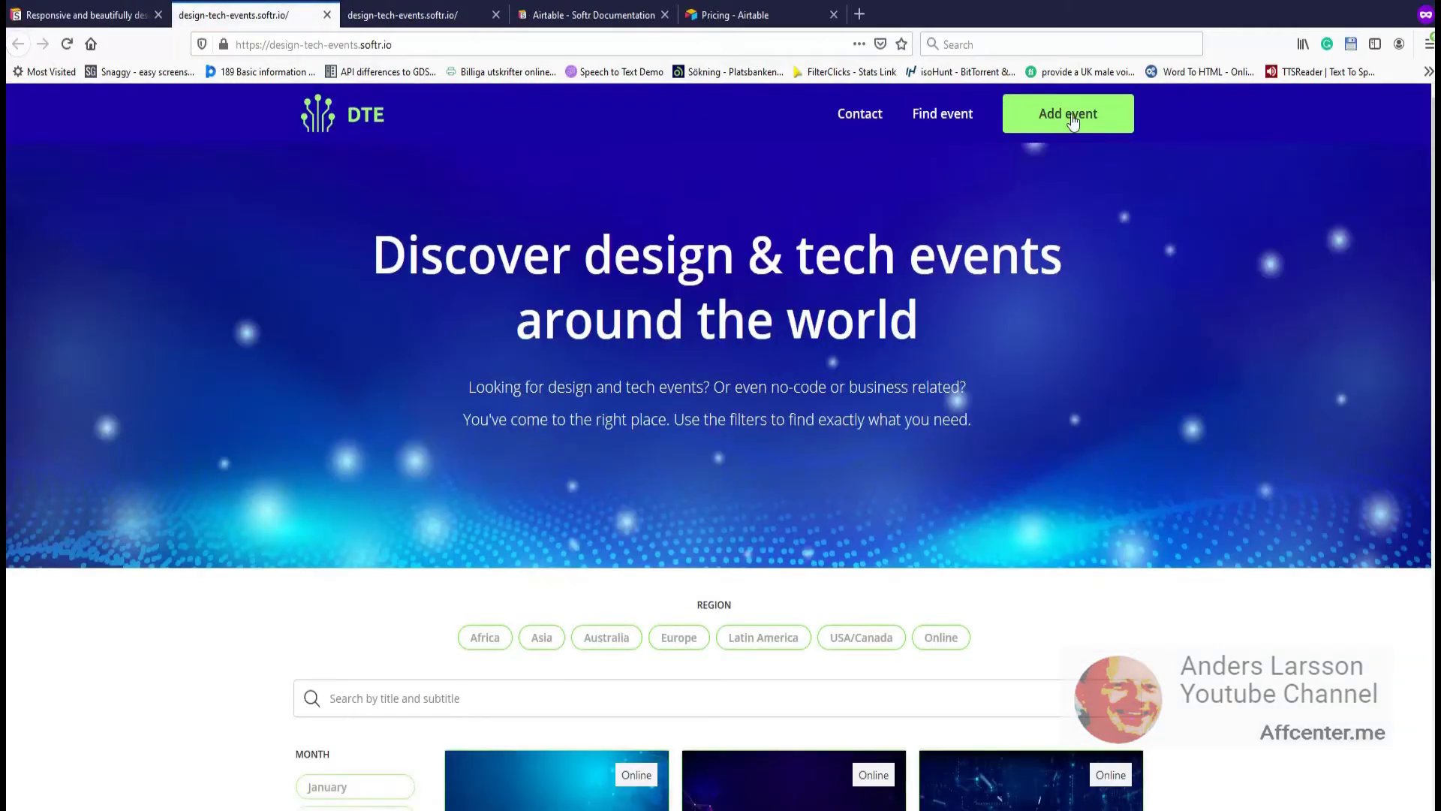
left_click(1072, 117)
scroll(729, 261, "down", 3)
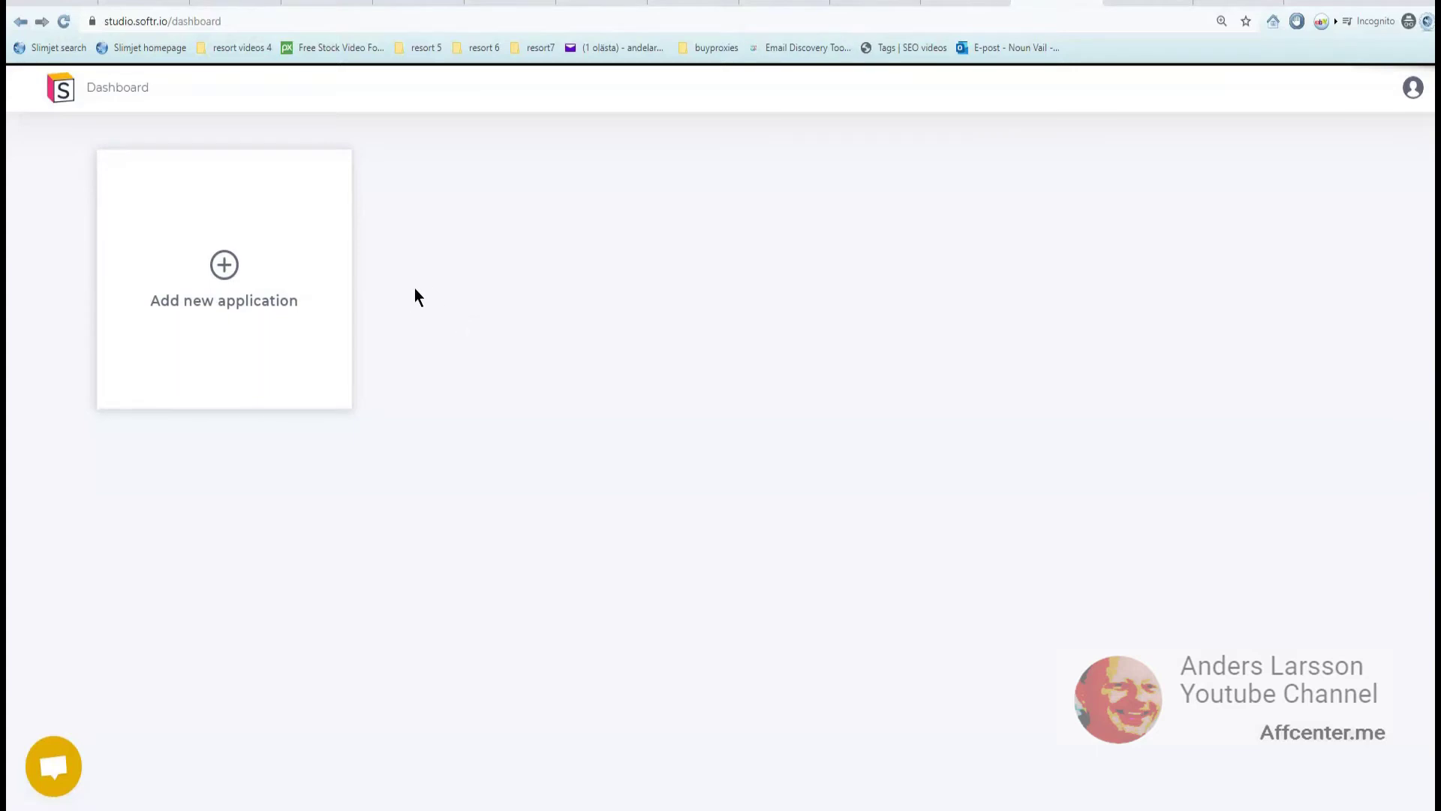
Create a new application in Softr Studio from the Blank template in the Websites category.
left_click(229, 274)
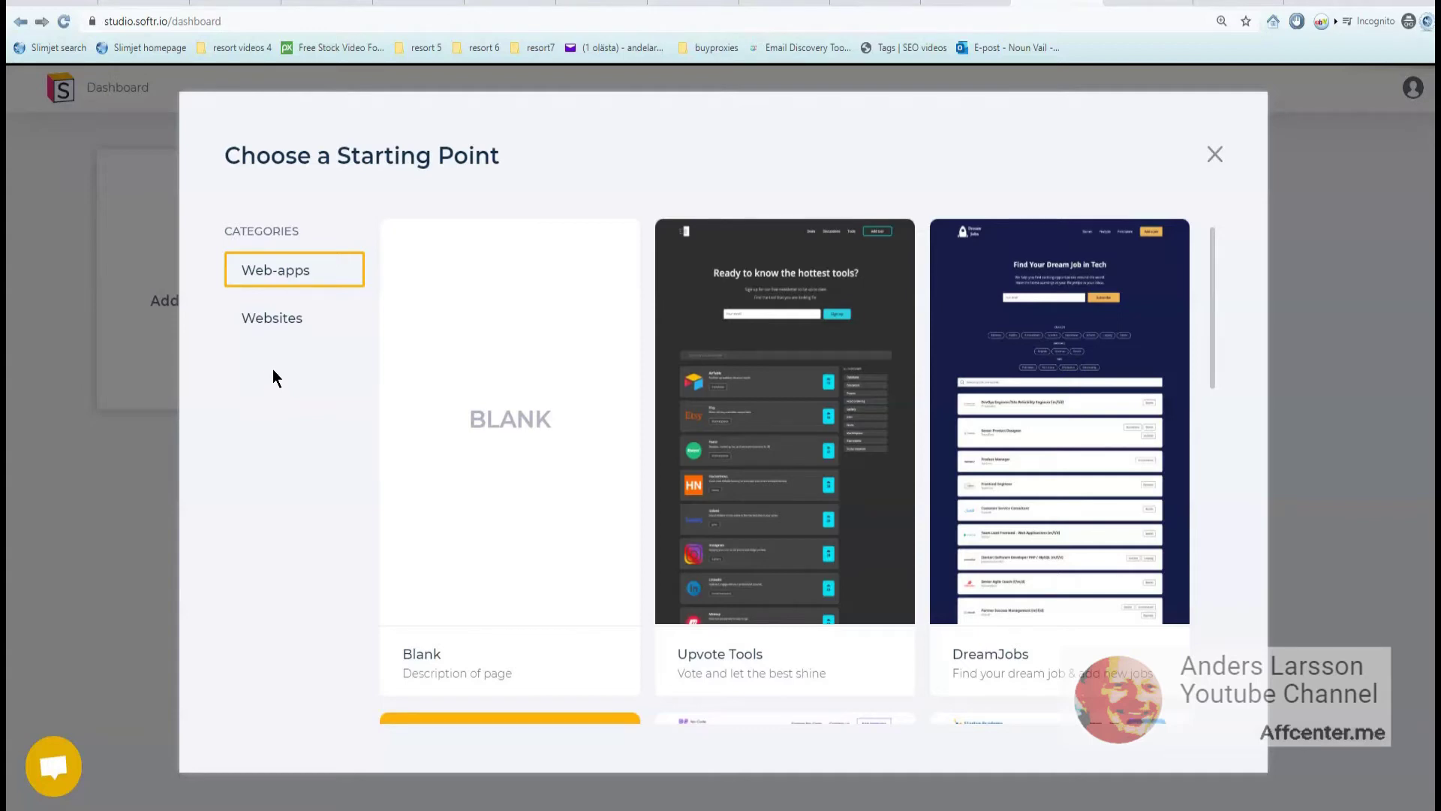
left_click(276, 331)
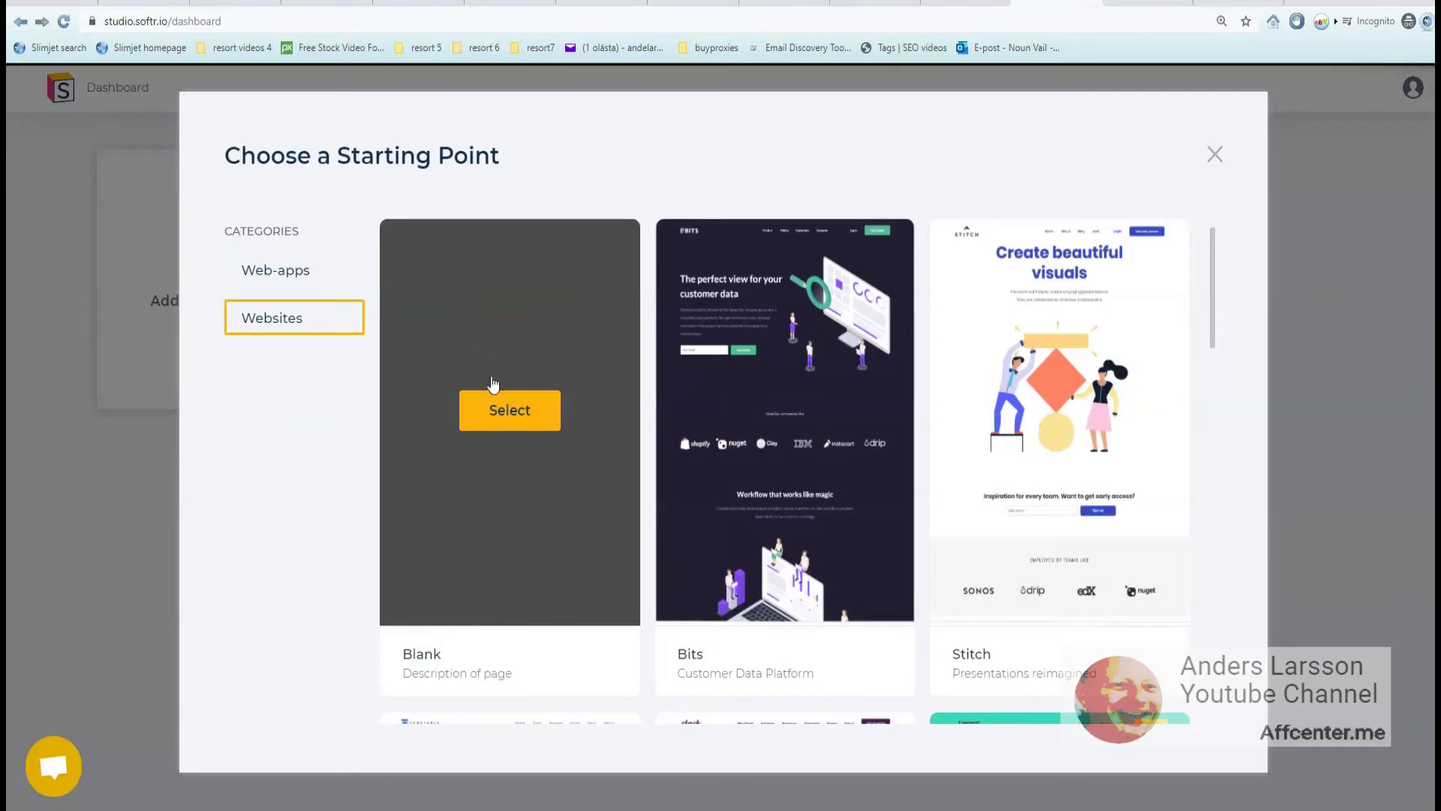
scroll(713, 343, "down", 6)
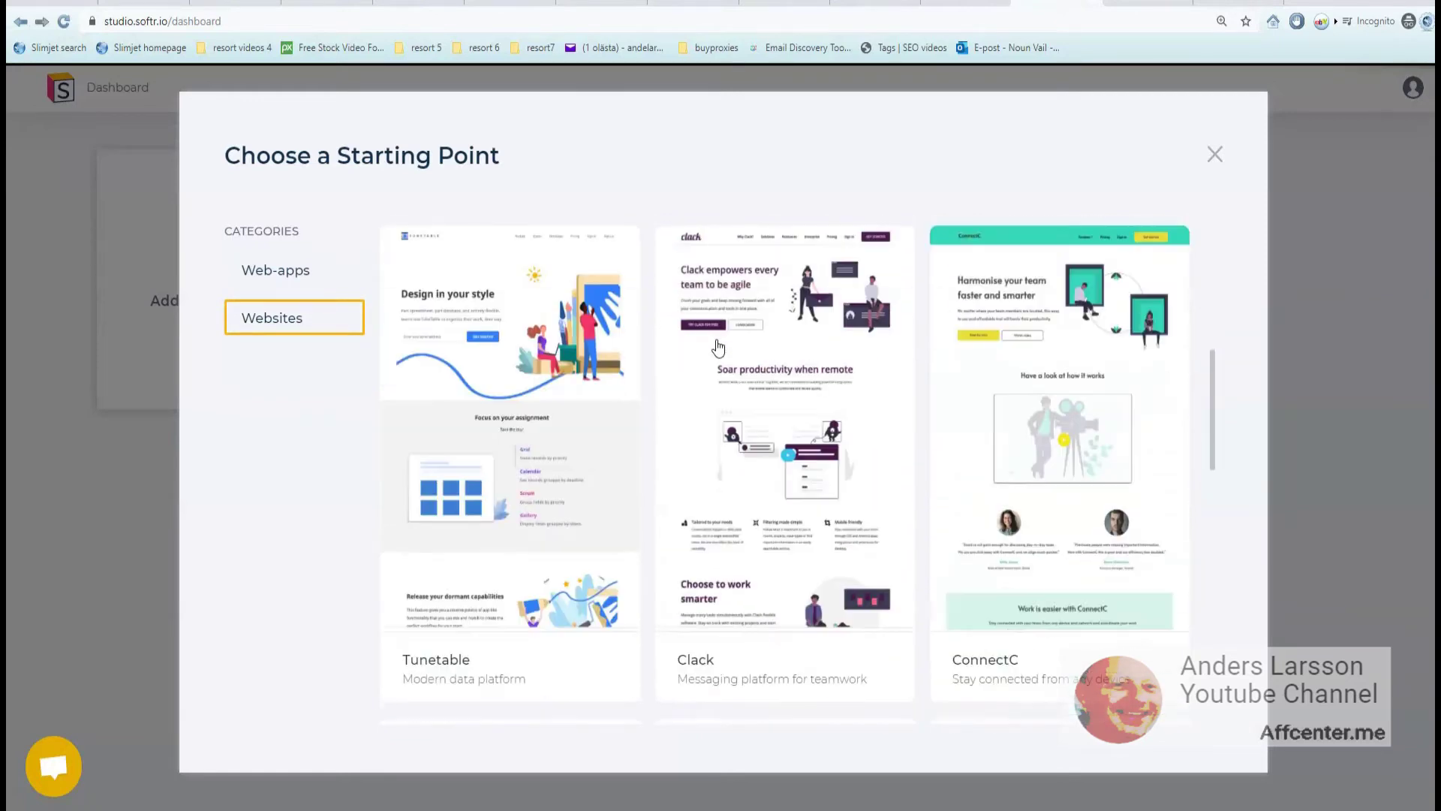
scroll(743, 368, "down", 10)
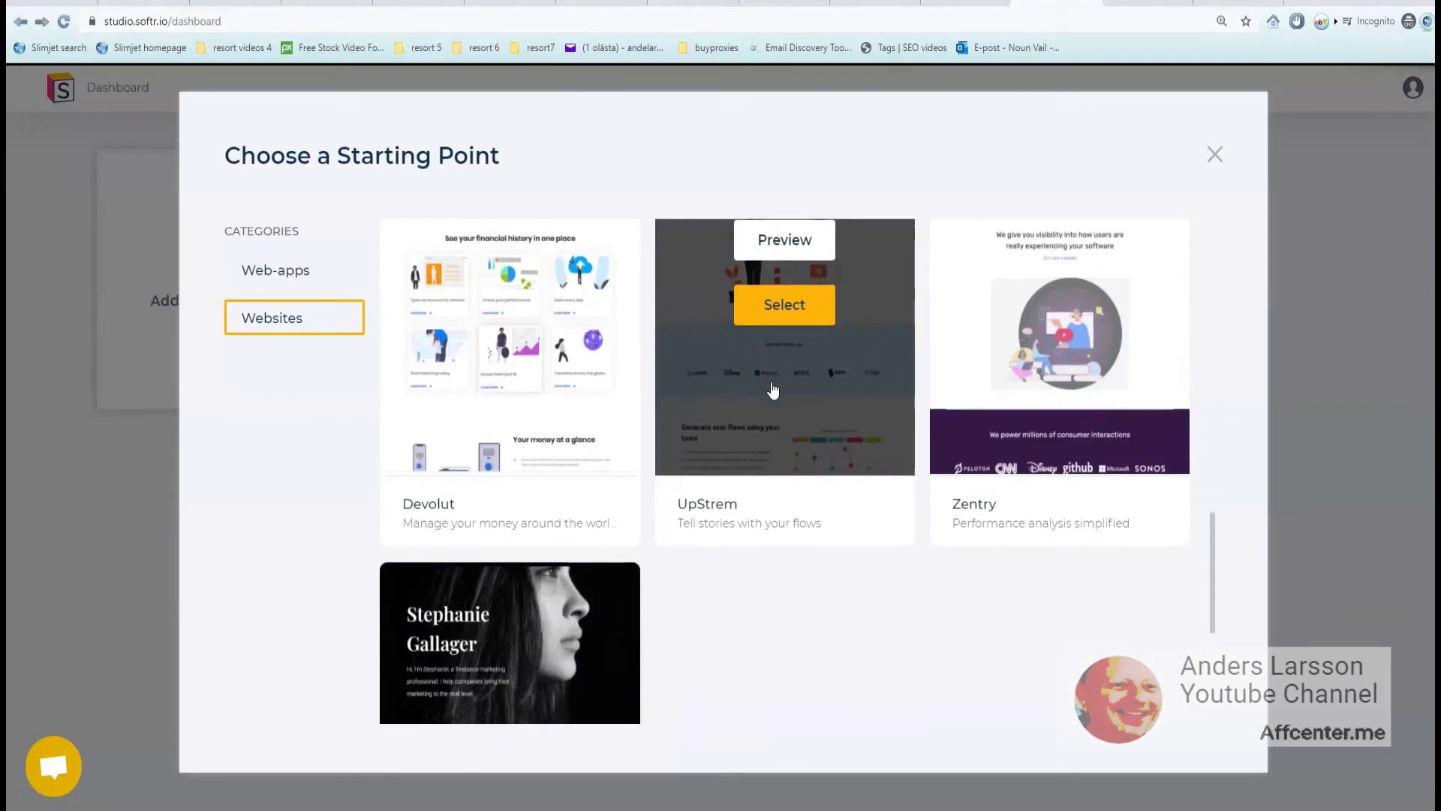
scroll(774, 389, "down", 3)
scroll(773, 389, "down", 1)
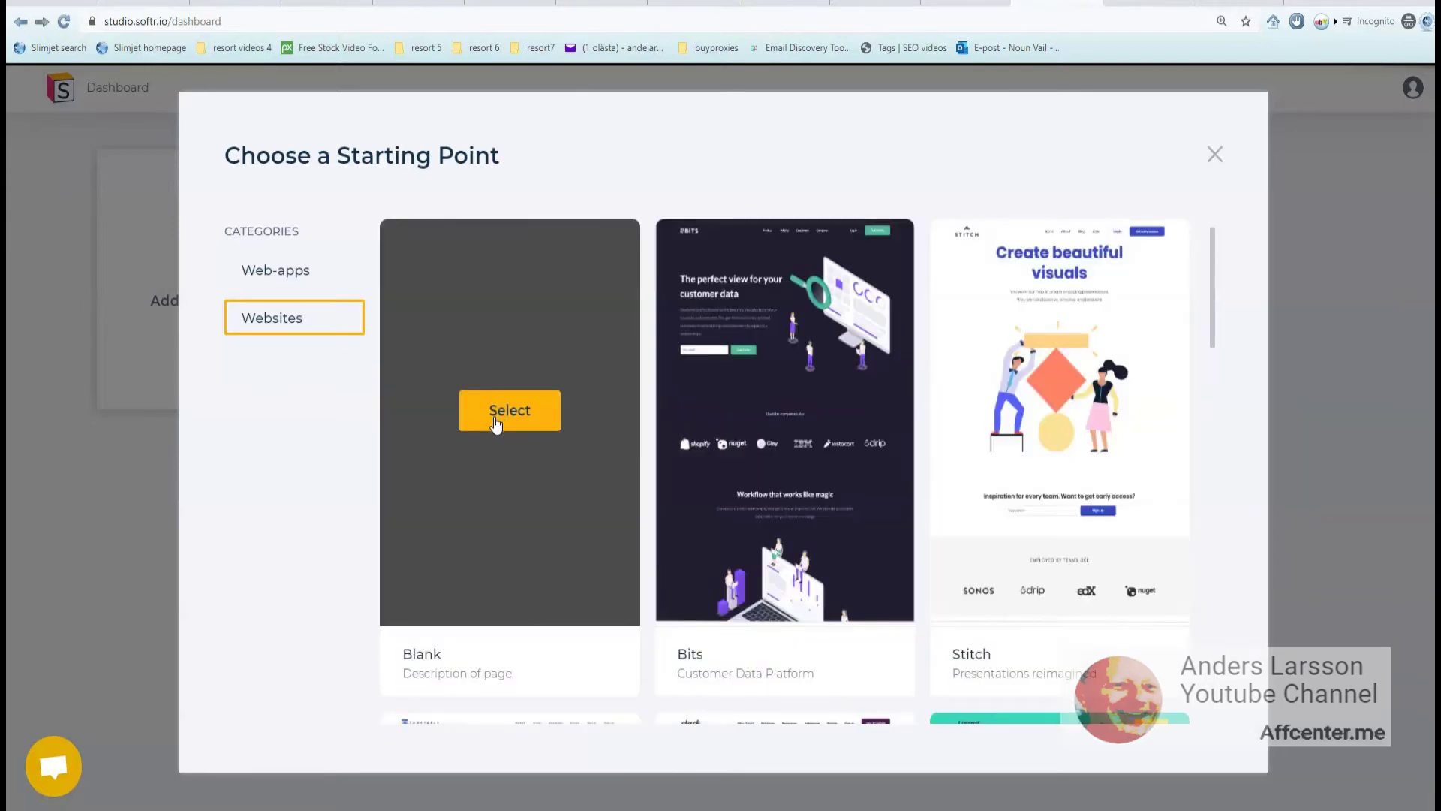
left_click(495, 420)
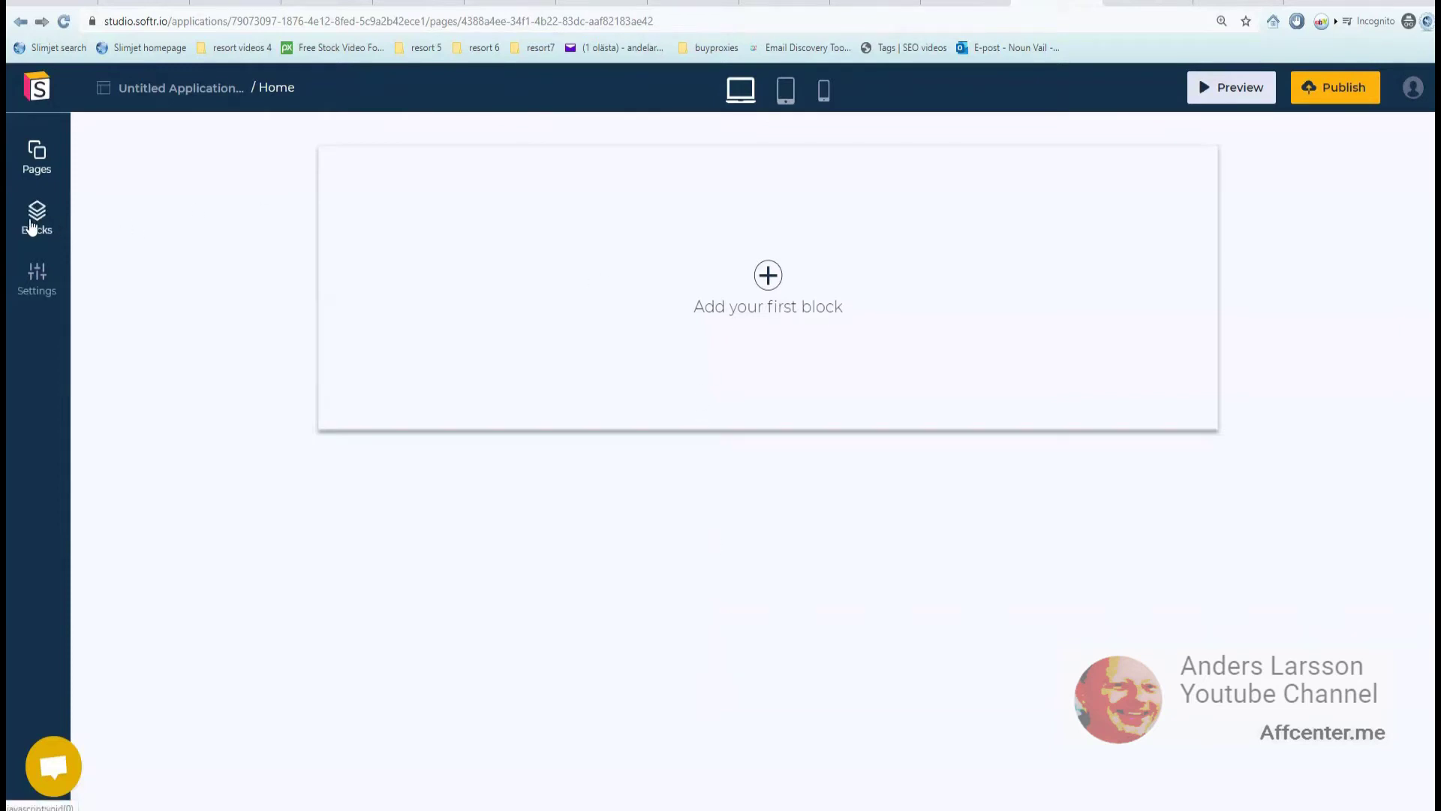
Add the "Header with sublinks and button" block to the Home page.
left_click(60, 228)
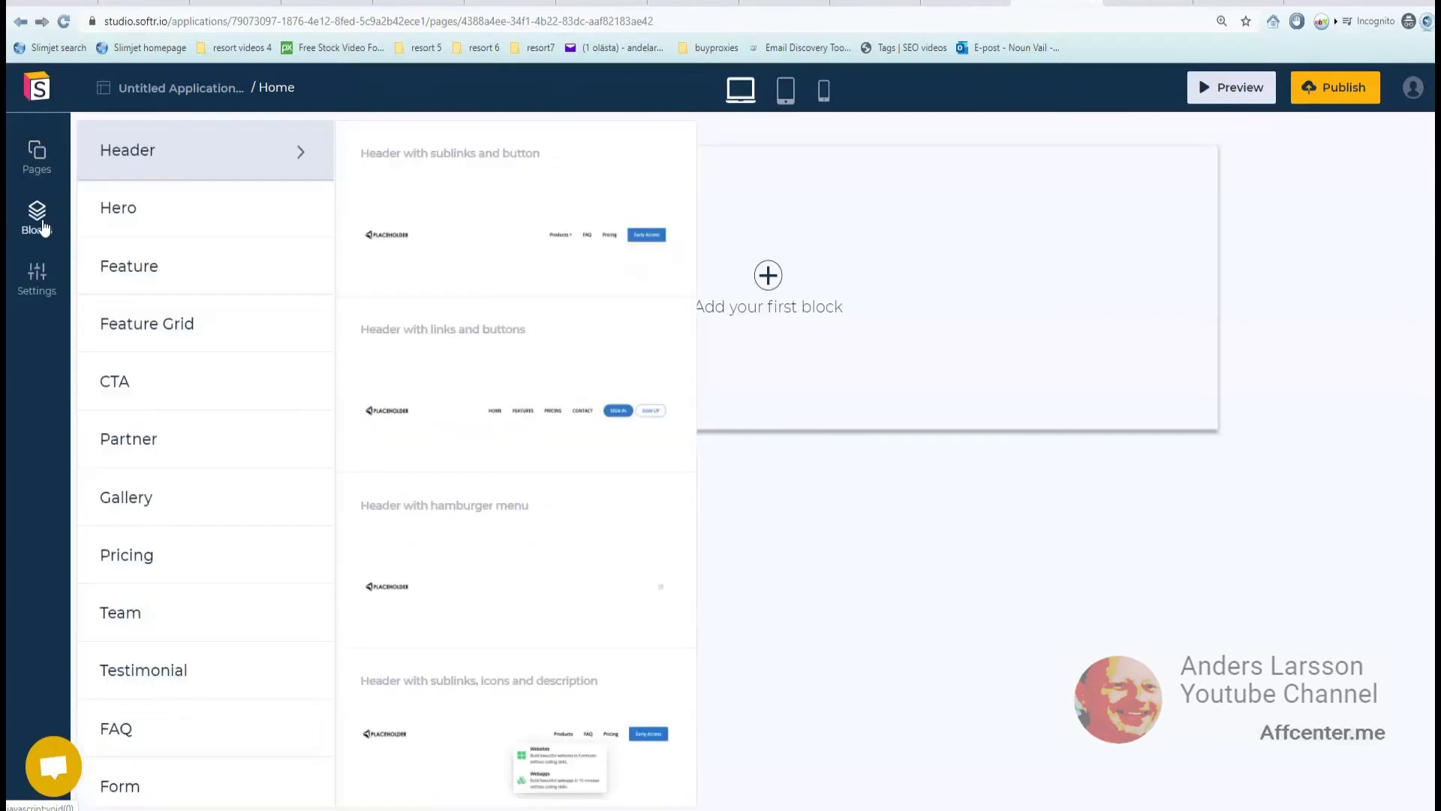
left_click(233, 159)
mouse_move(480, 193)
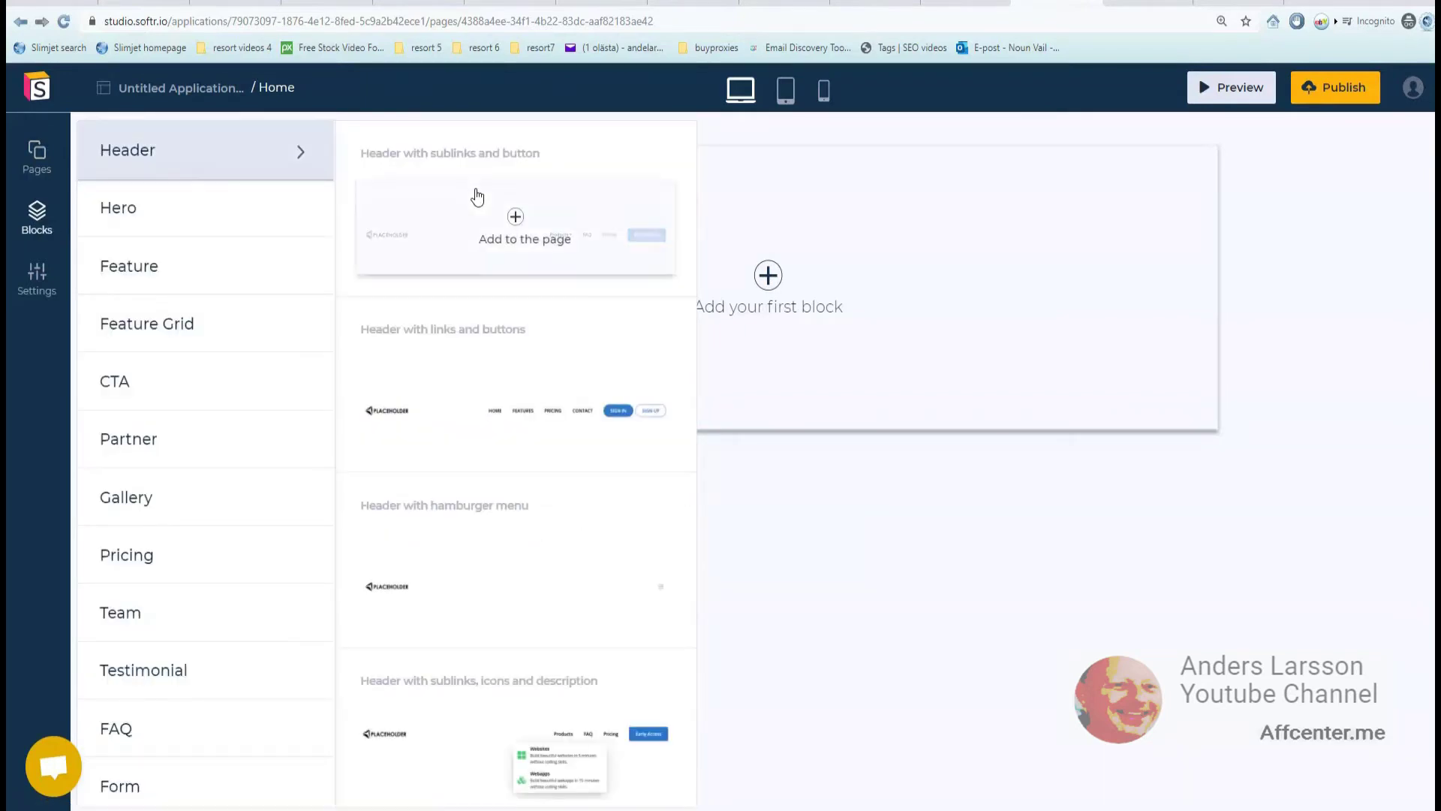
left_click(517, 219)
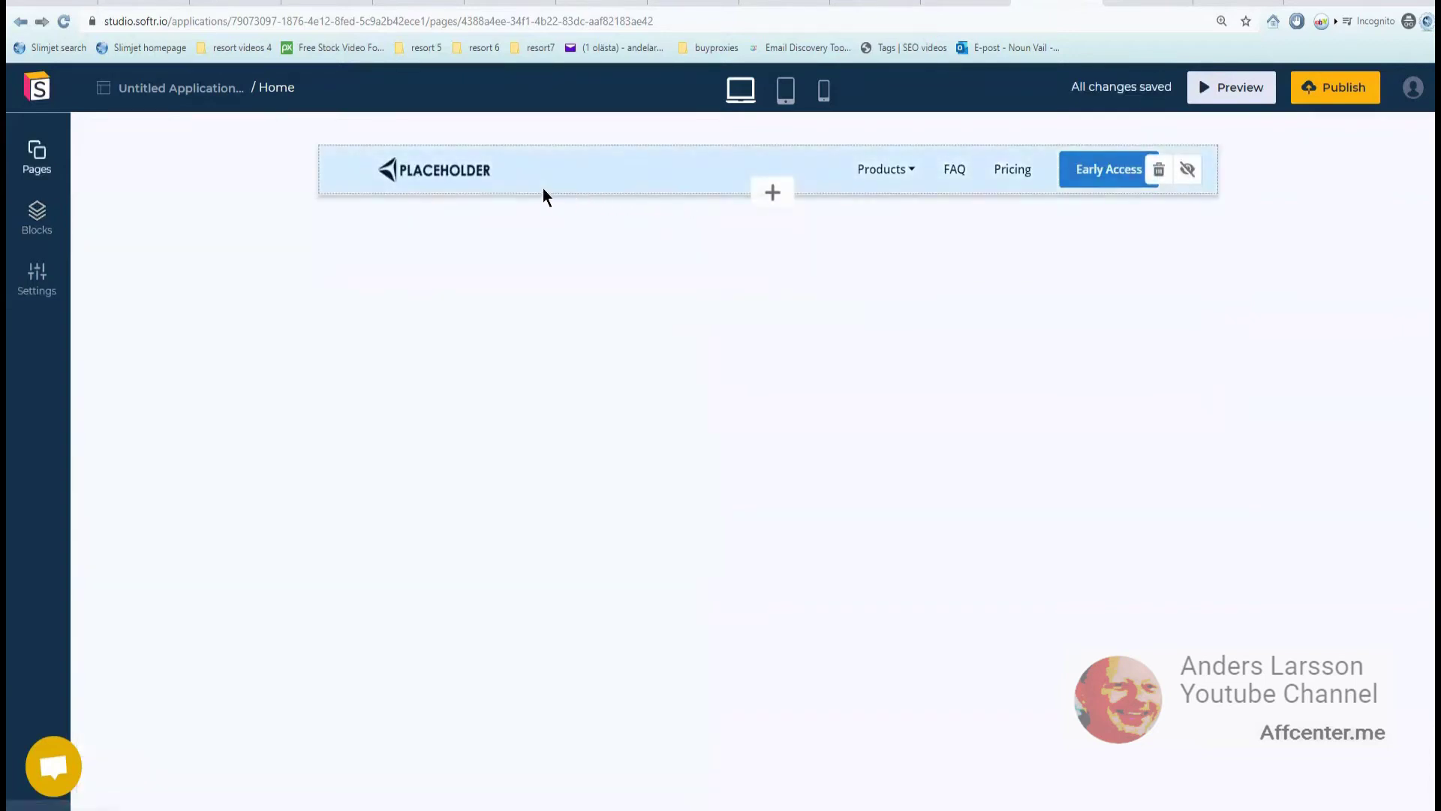
Remove the Products, FAQ and Pricing links and the Early Access button from the header block.
left_click(543, 188)
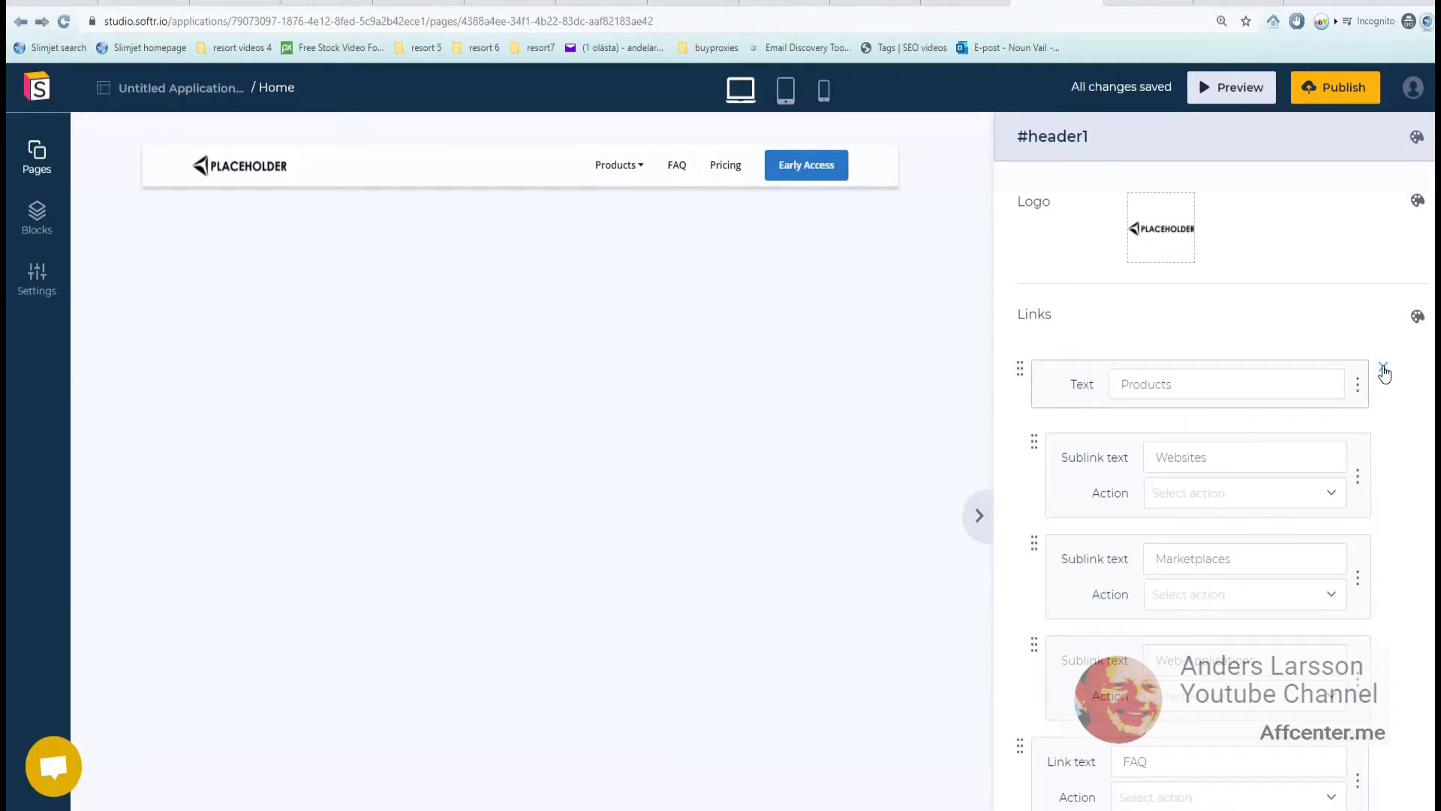
left_click(1385, 371)
left_click(1384, 372)
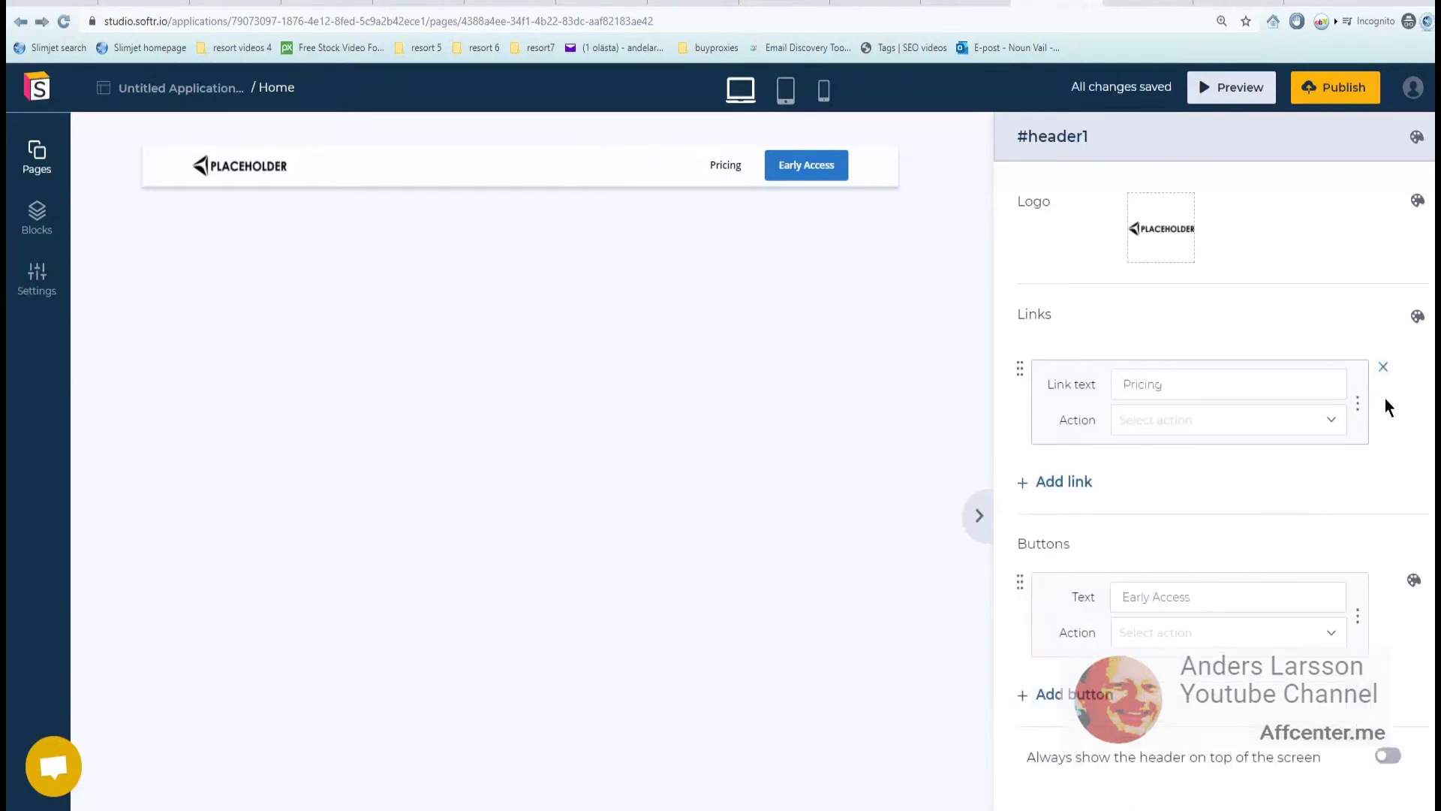
left_click(1383, 371)
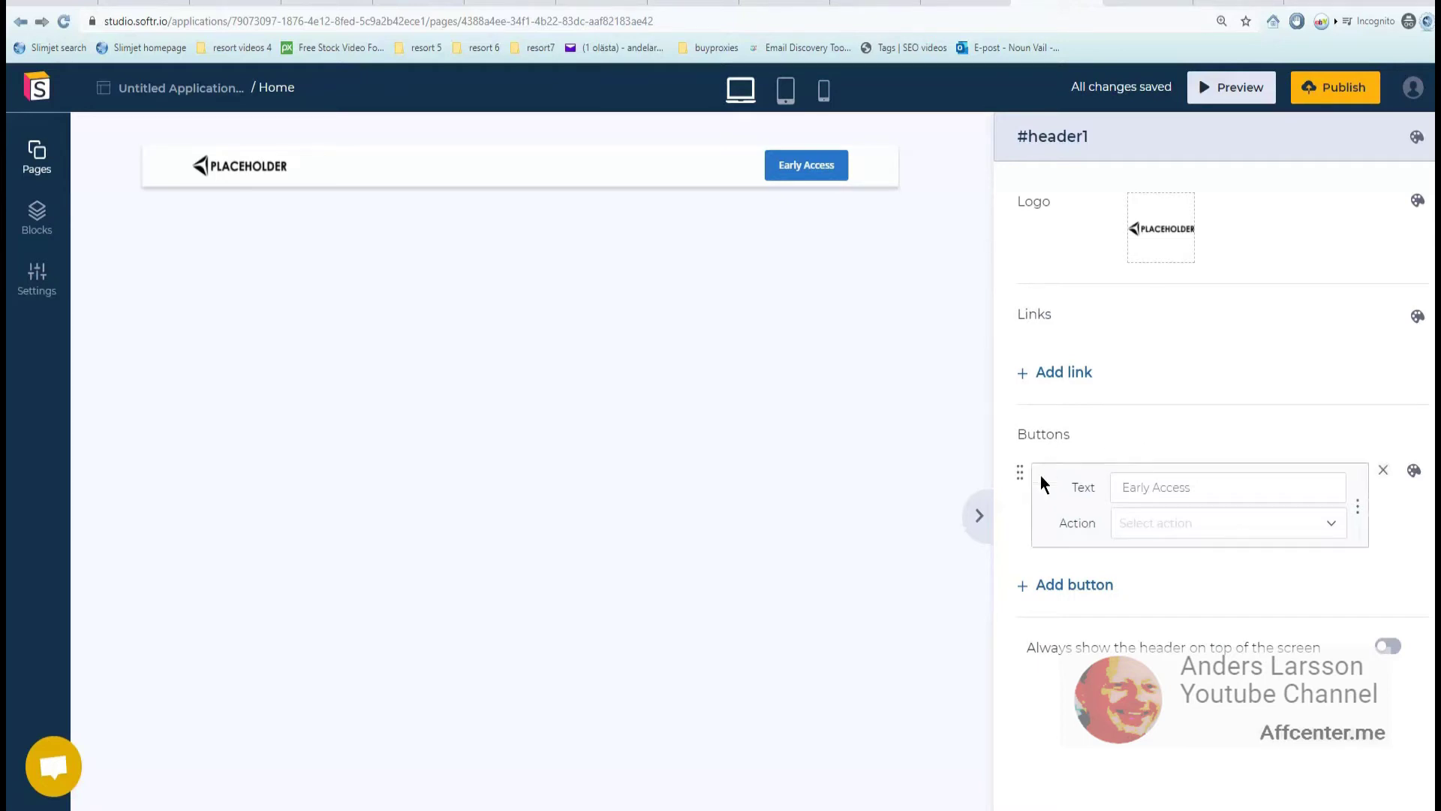
left_click_drag(1019, 473, 1024, 327)
left_click(1383, 471)
Add a header link with the text Pricing and check which pages its action can open.
left_click(1054, 372)
left_click(1180, 421)
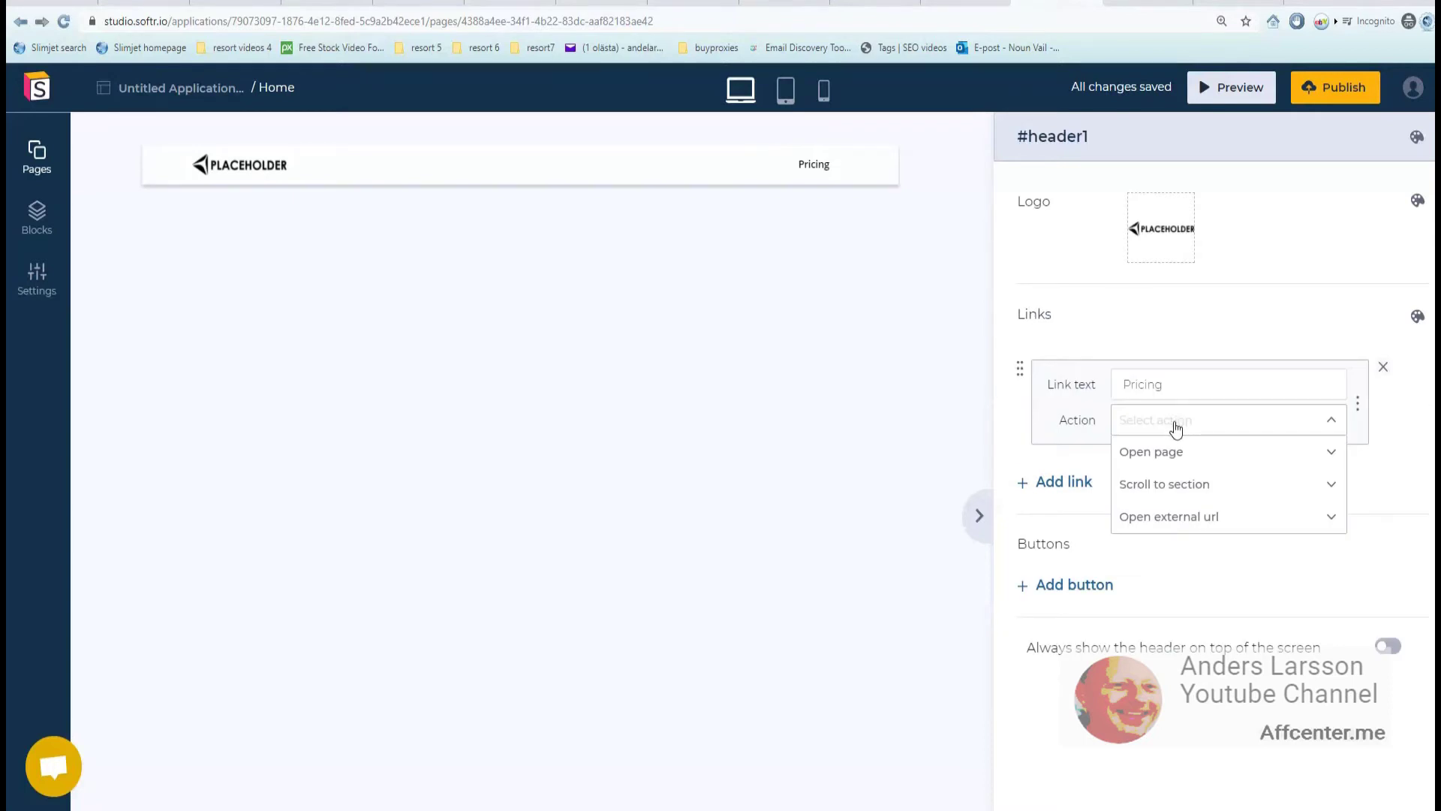
left_click(1179, 461)
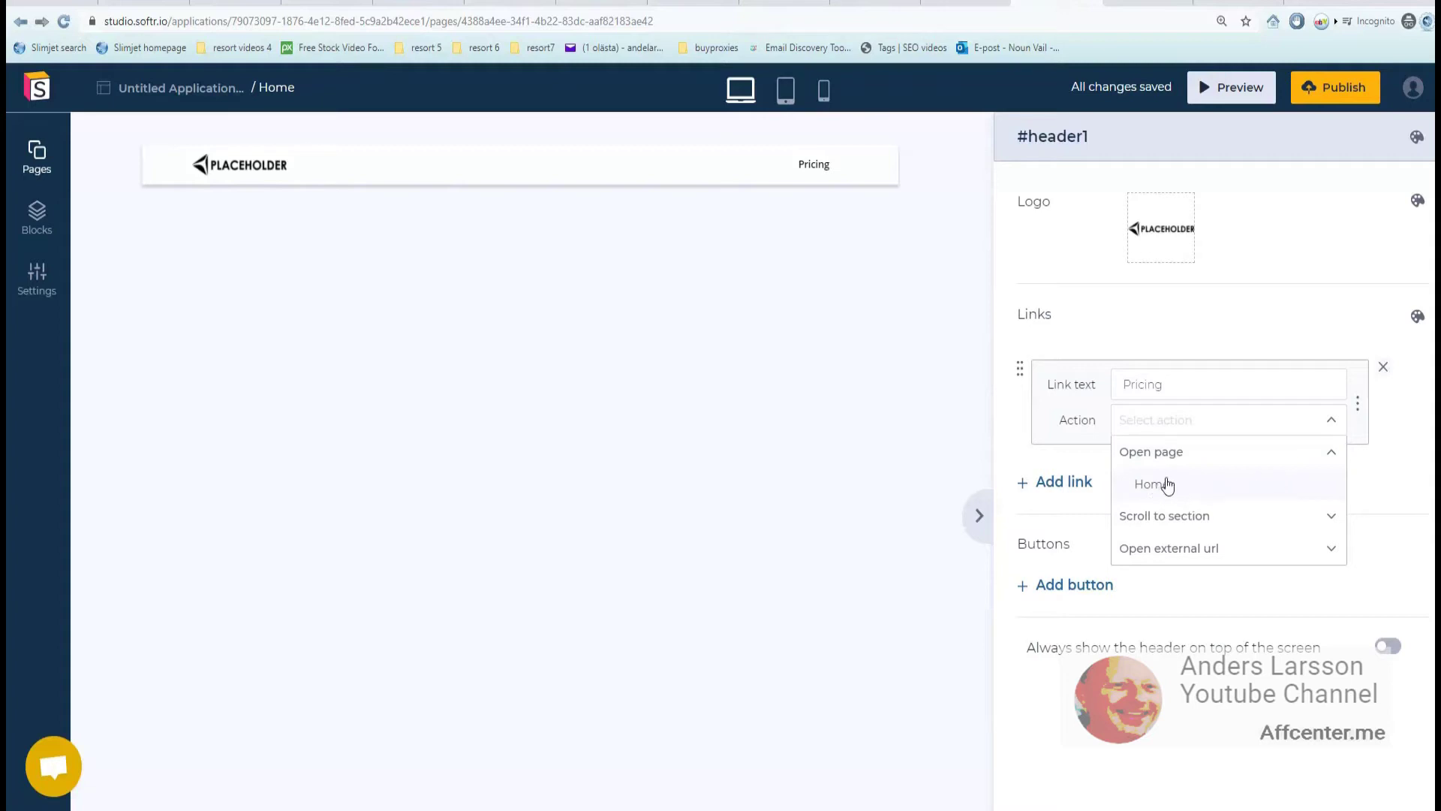
left_click(1165, 483)
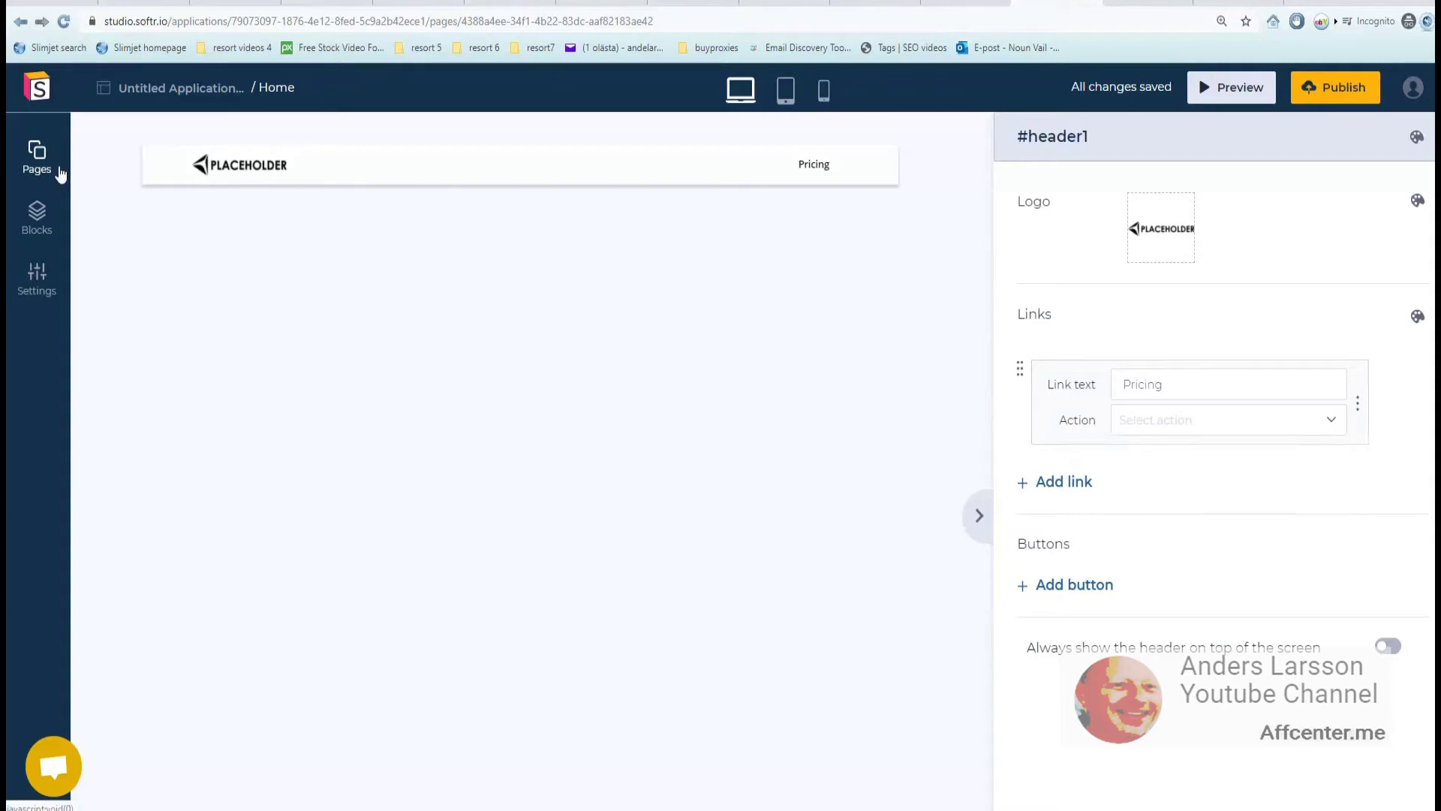
Create a new page named Pricing with the URL /pricing.
left_click(39, 159)
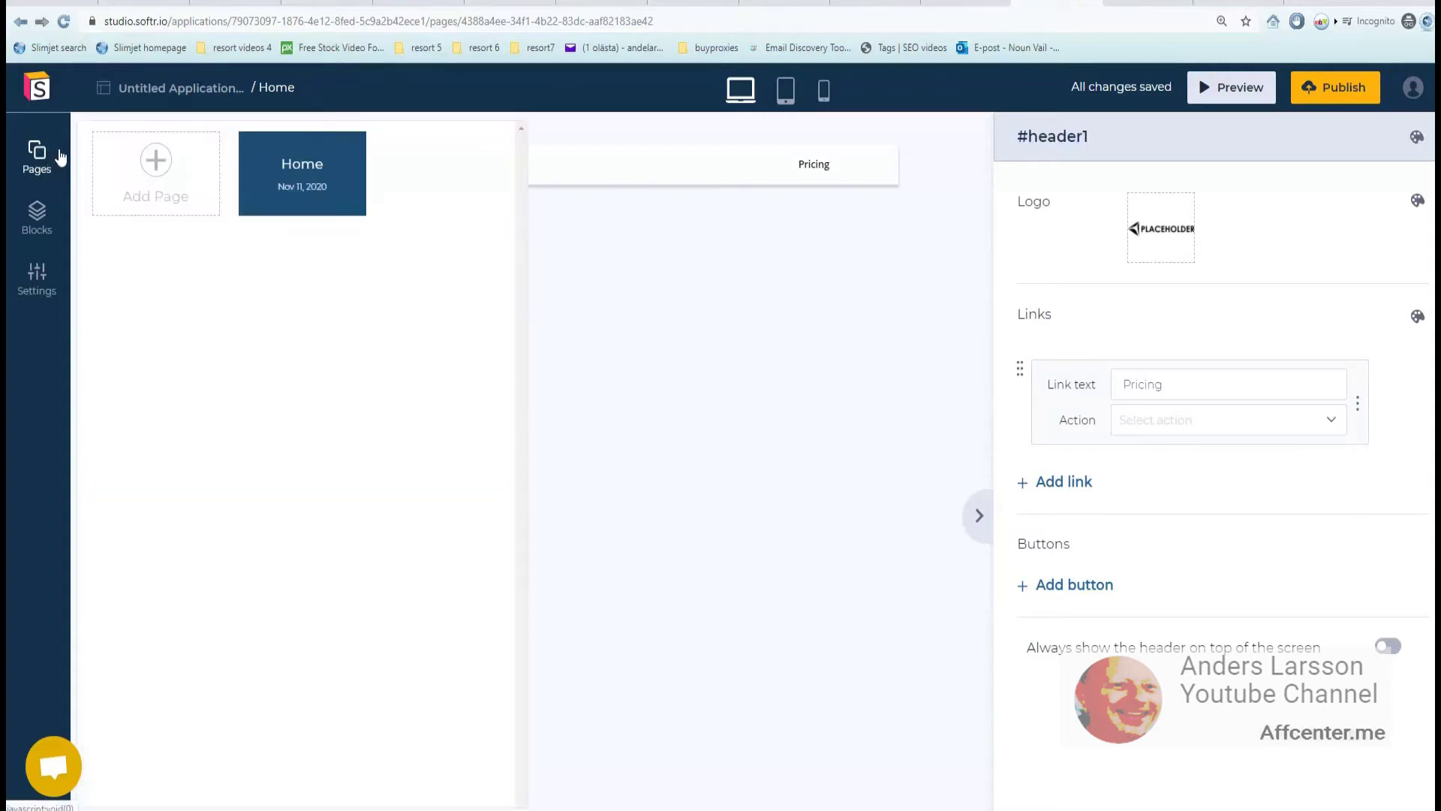
left_click(150, 169)
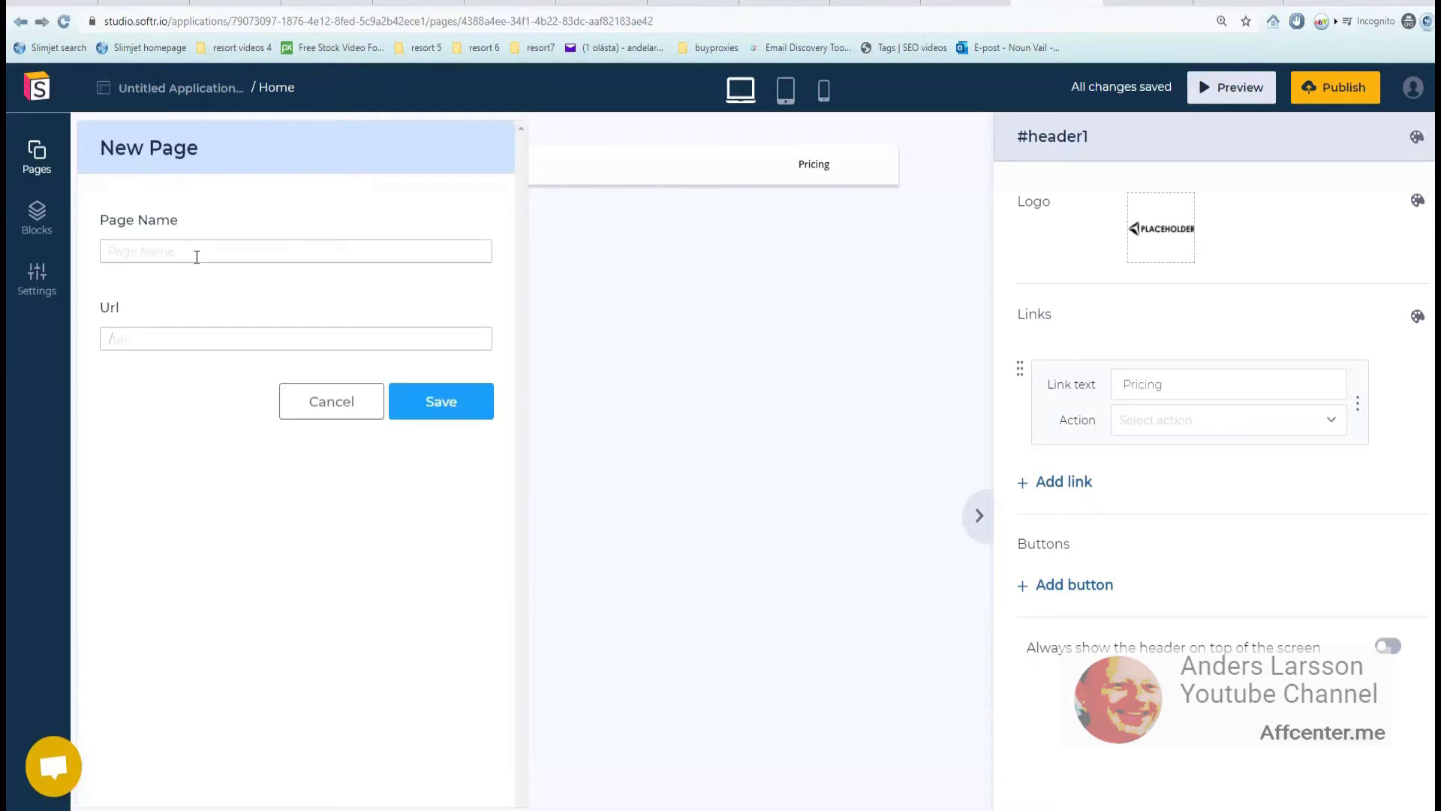
left_click(169, 257)
type("A")
key("BackSpace")
type("Pricing")
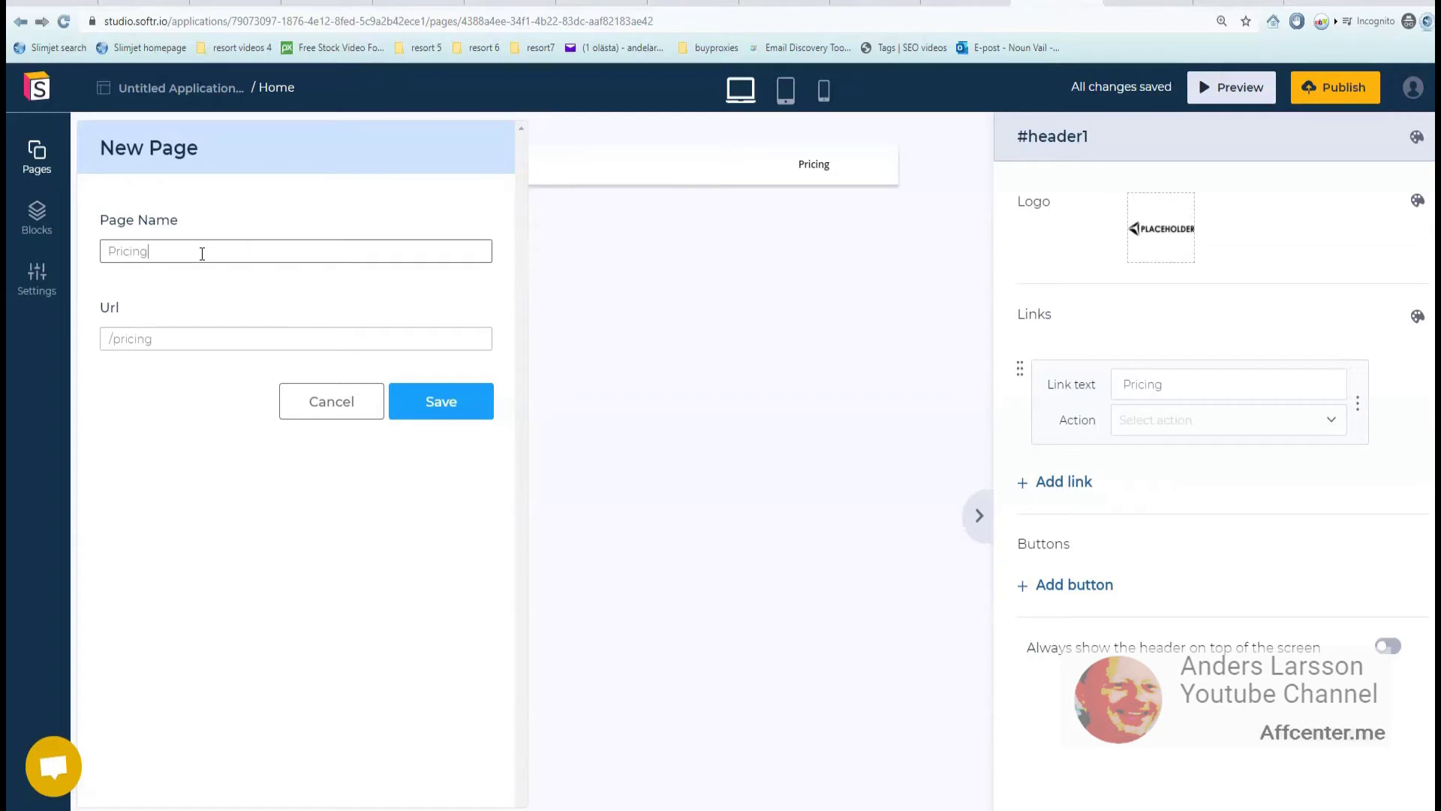
left_click(454, 403)
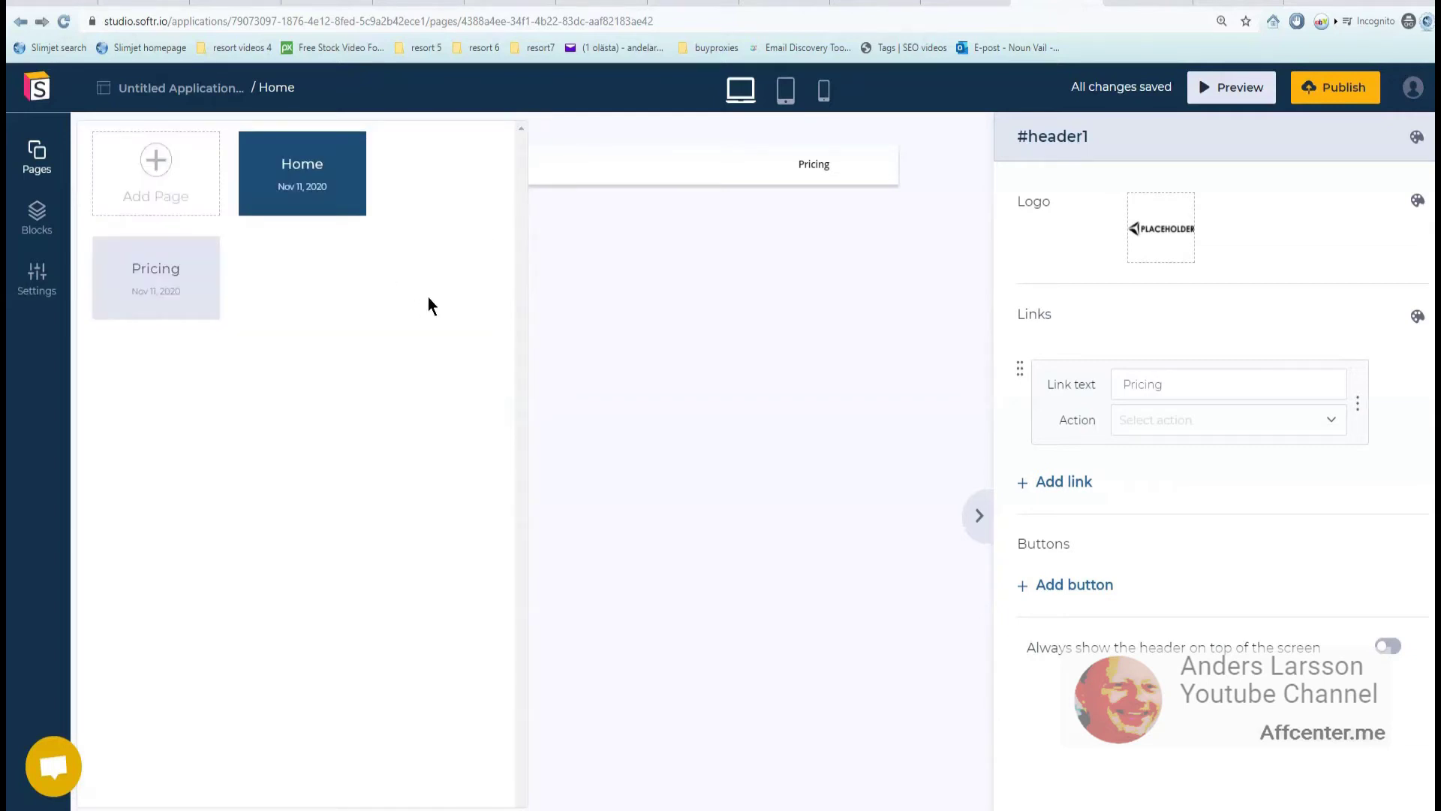
Set the action of the Pricing header link to open the Pricing page.
left_click(1296, 428)
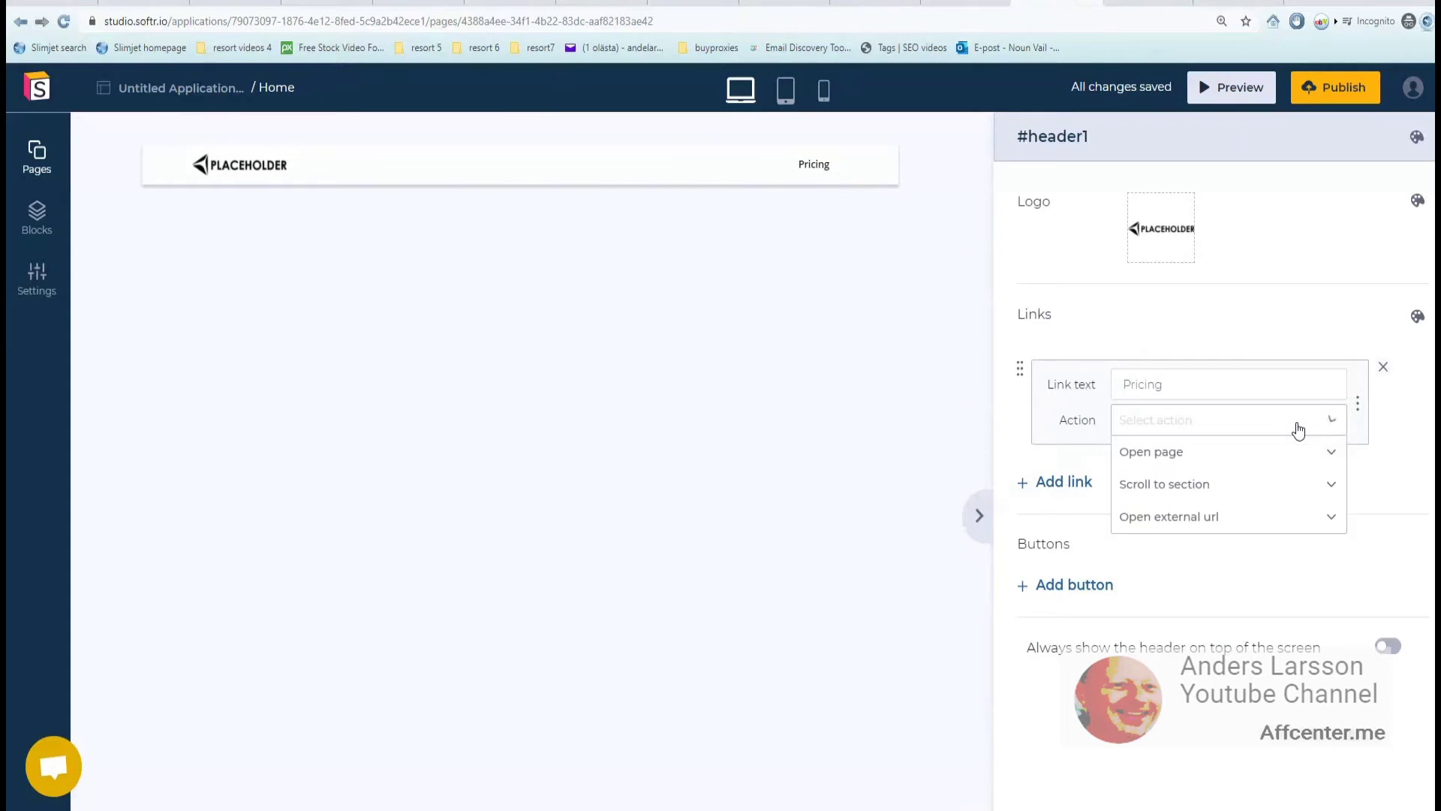
left_click(1173, 454)
left_click(1164, 516)
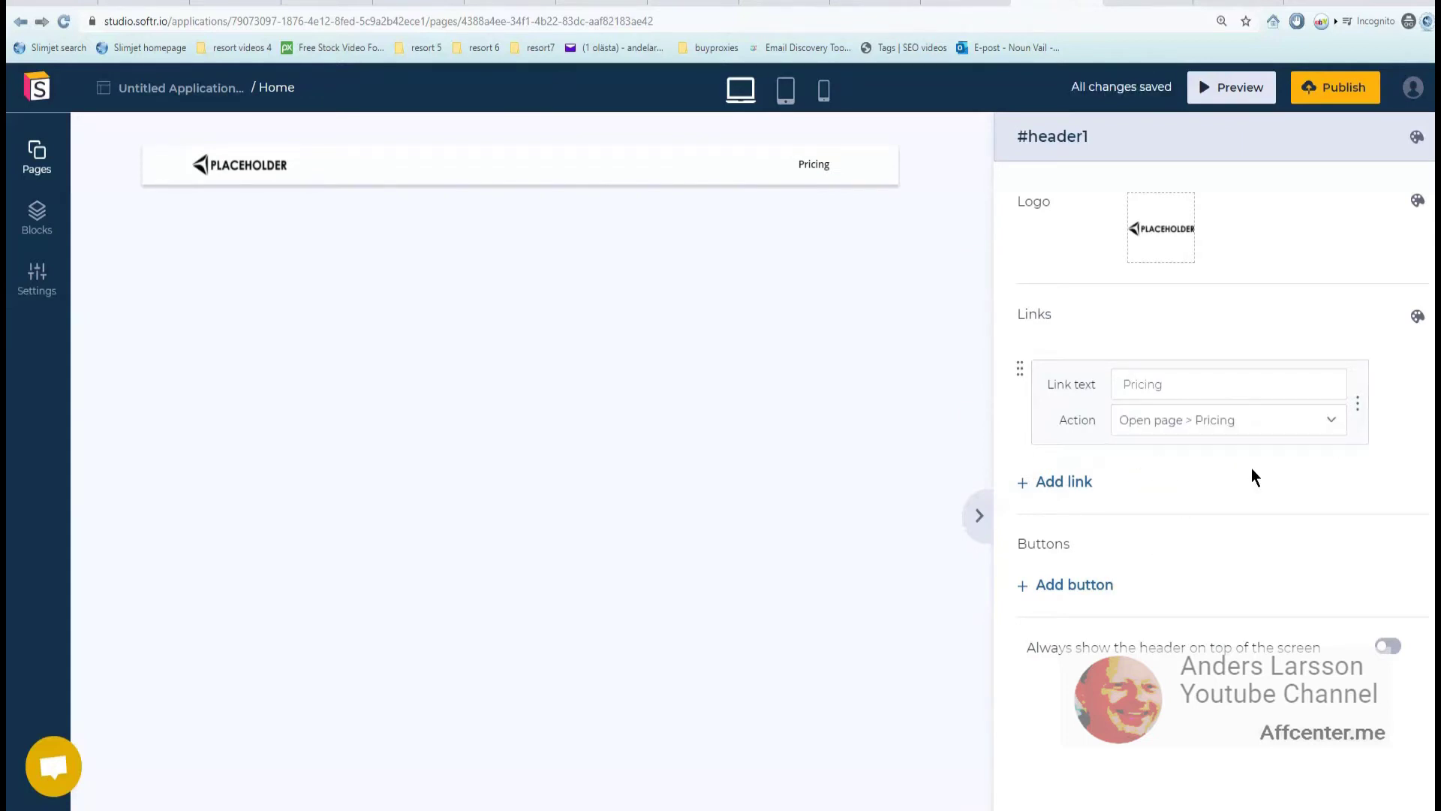
Add a second header link with the text Home that opens the Home page.
left_click(1057, 484)
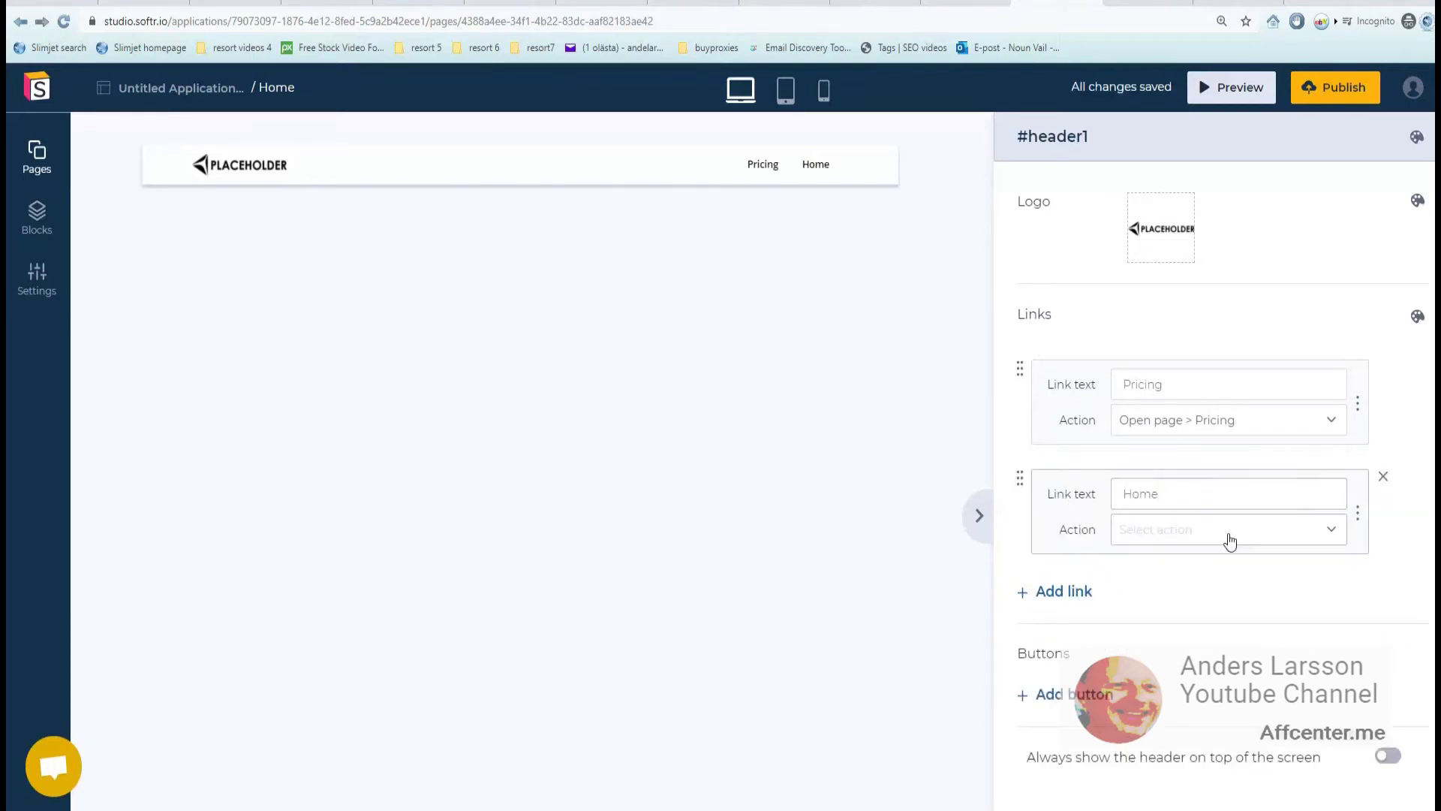
left_click(1228, 537)
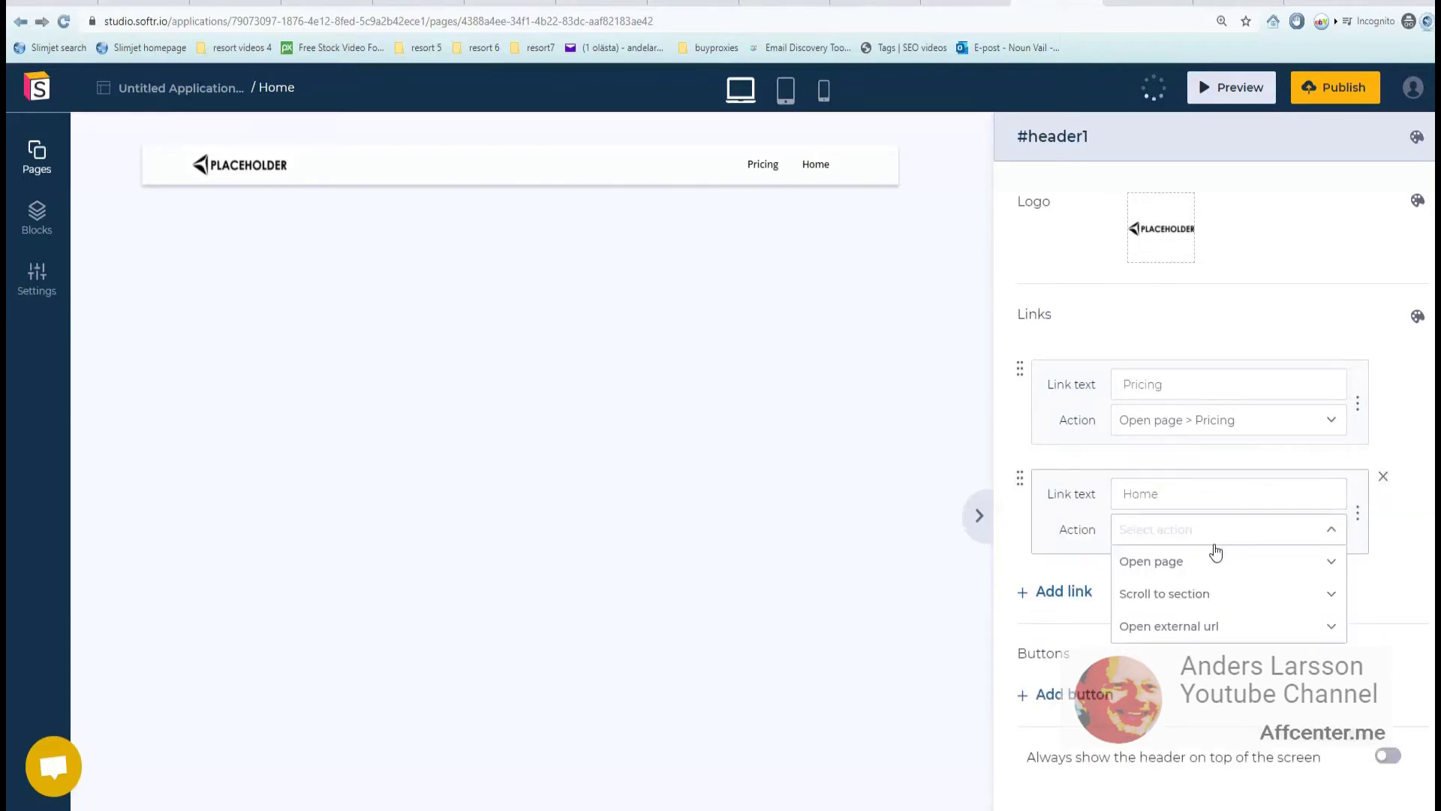
left_click(1207, 565)
left_click(1169, 593)
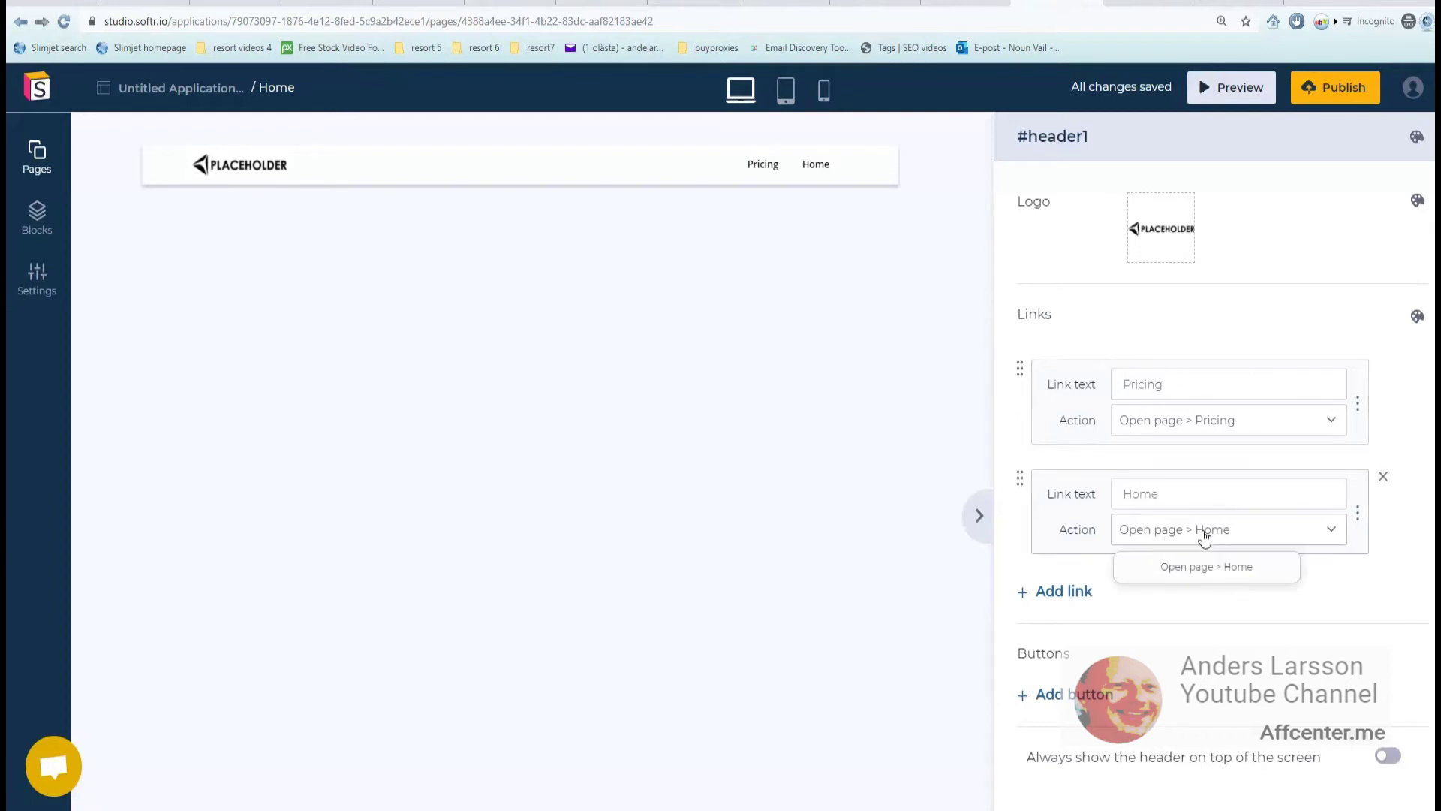
Try placing the Home header link before Pricing, and restore the original link order.
left_click_drag(1019, 368, 1021, 493)
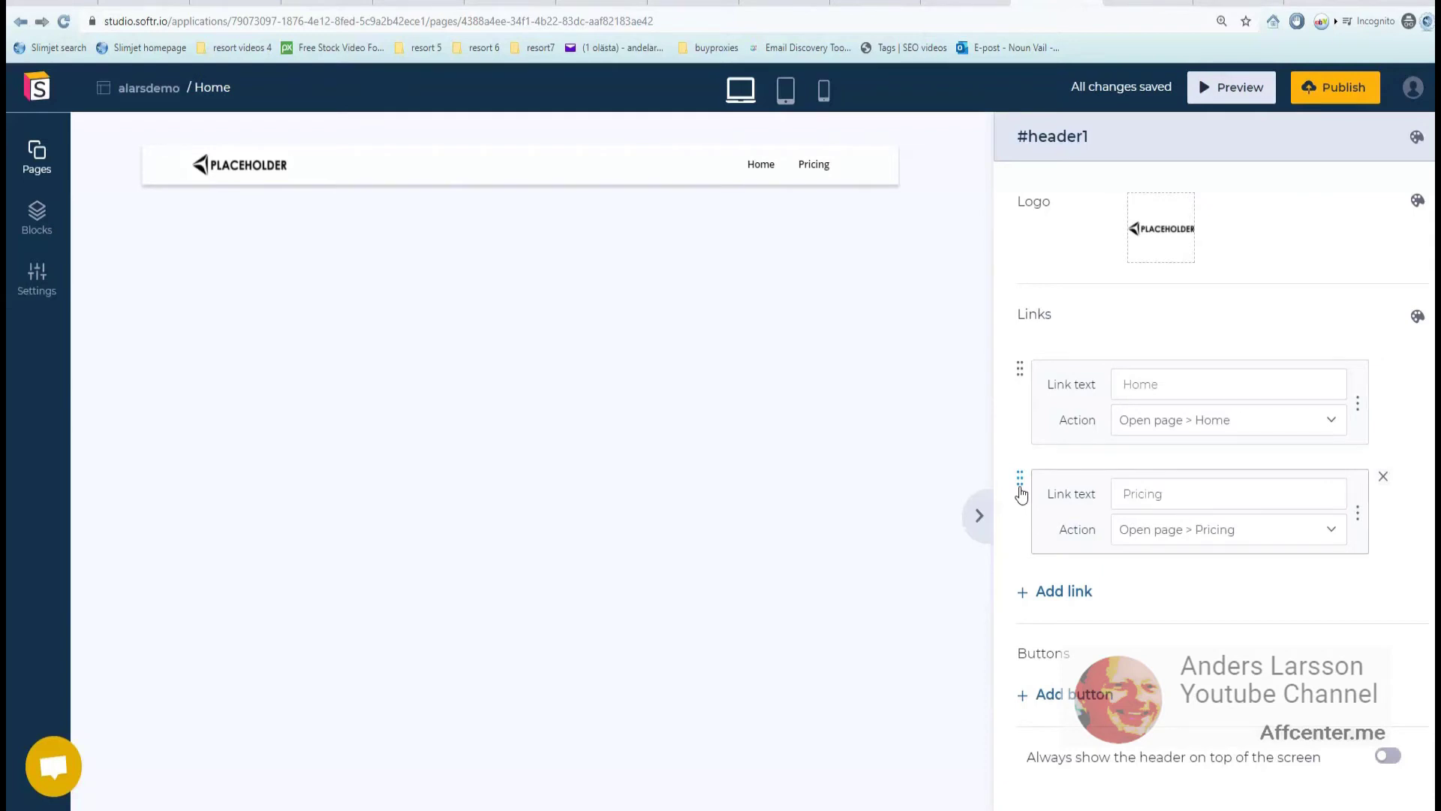
left_click_drag(1020, 493, 1020, 370)
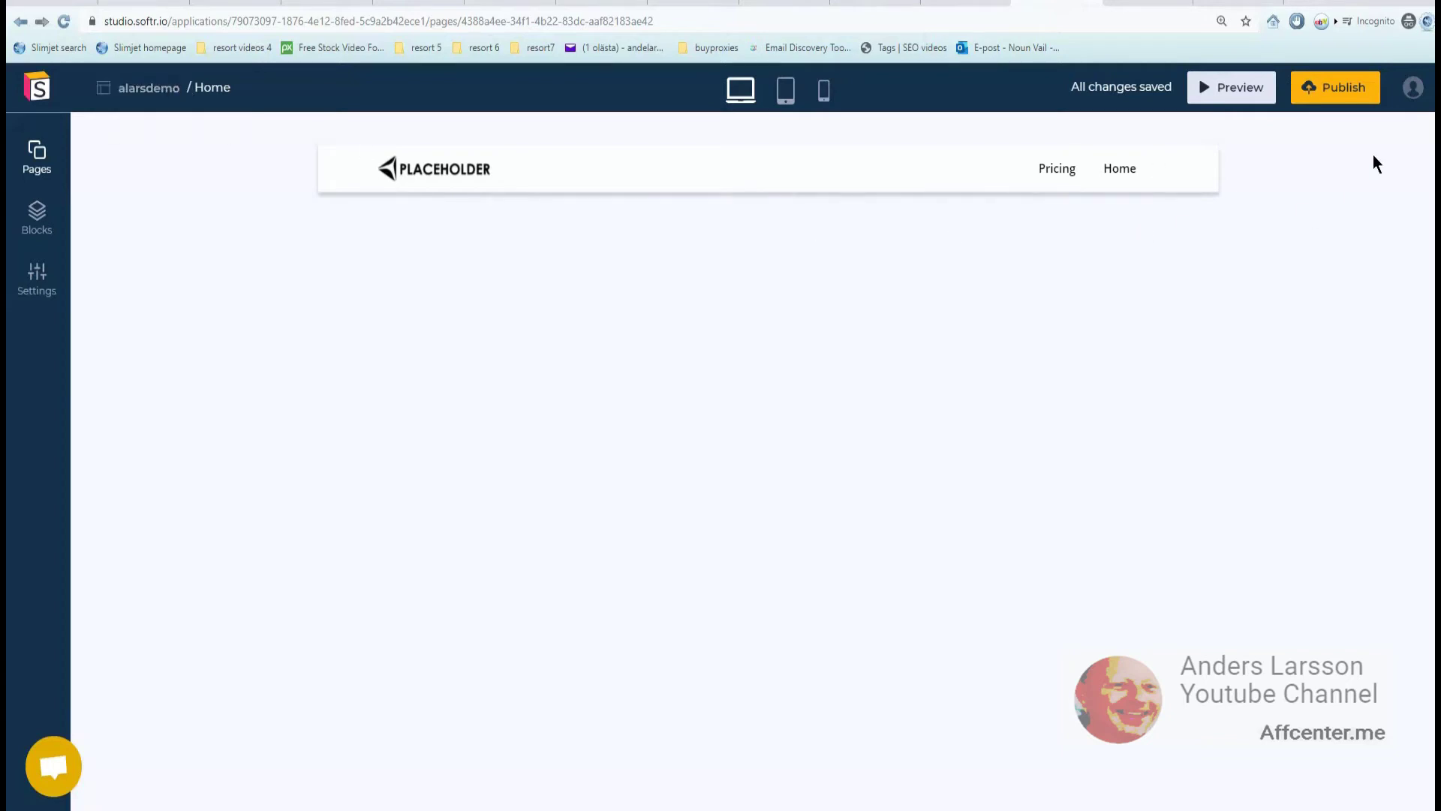
Publish the site to the alarsdemo.softr.io subdomain and preview its header links.
left_click(1340, 88)
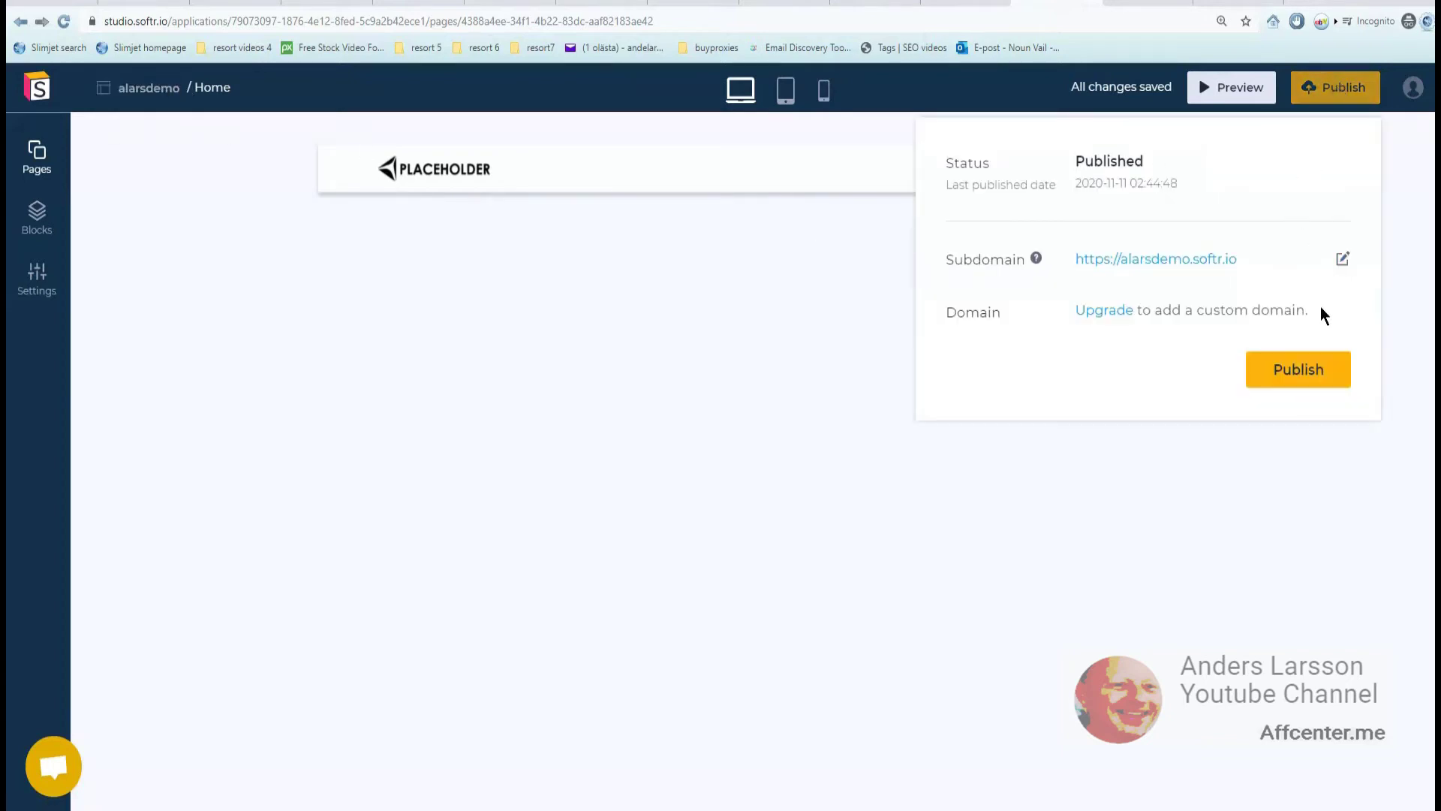
left_click(1310, 375)
left_click(719, 357)
left_click(1226, 94)
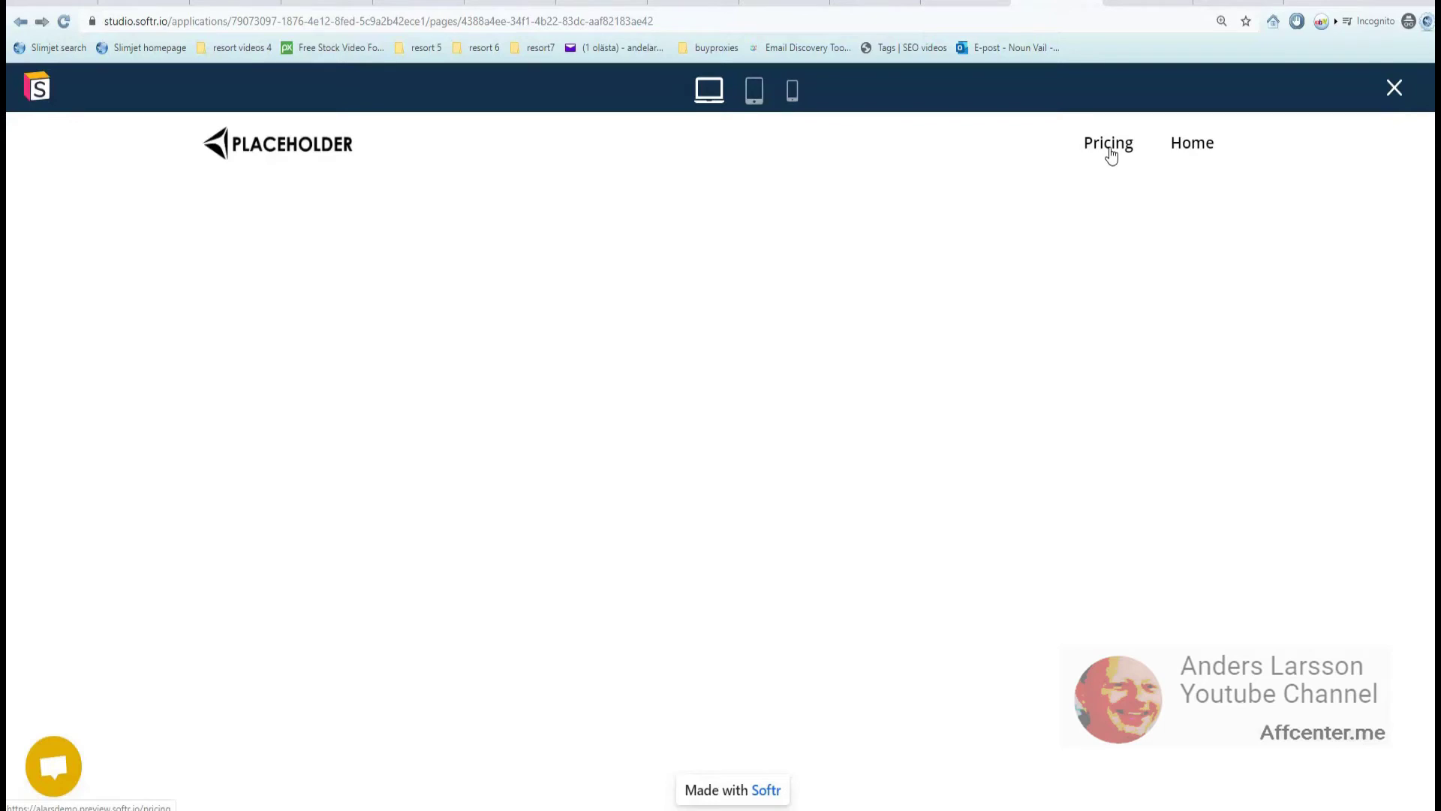
key("Escape")
Open the Pricing page for editing and check the settings available for its header block.
left_click(33, 157)
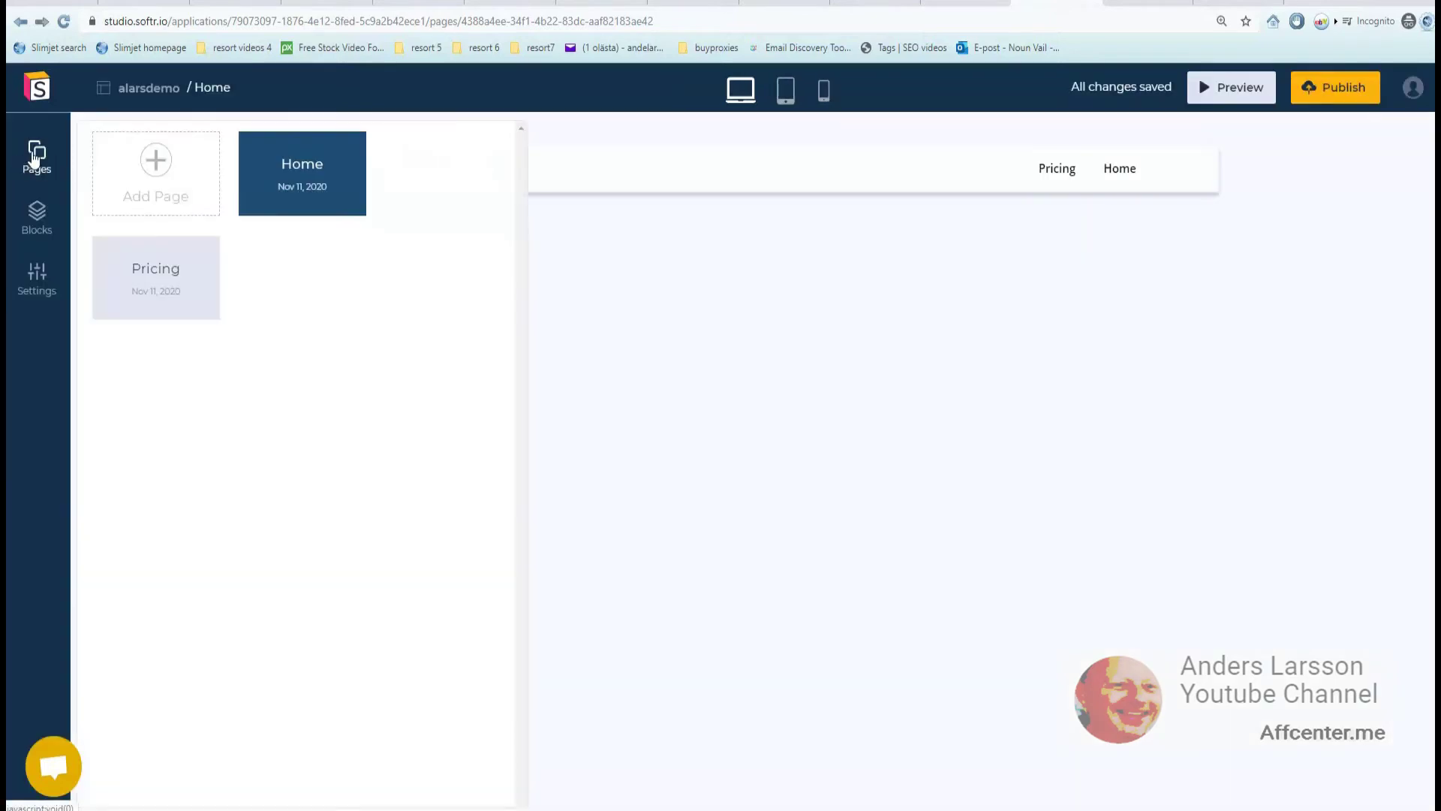
left_click(155, 270)
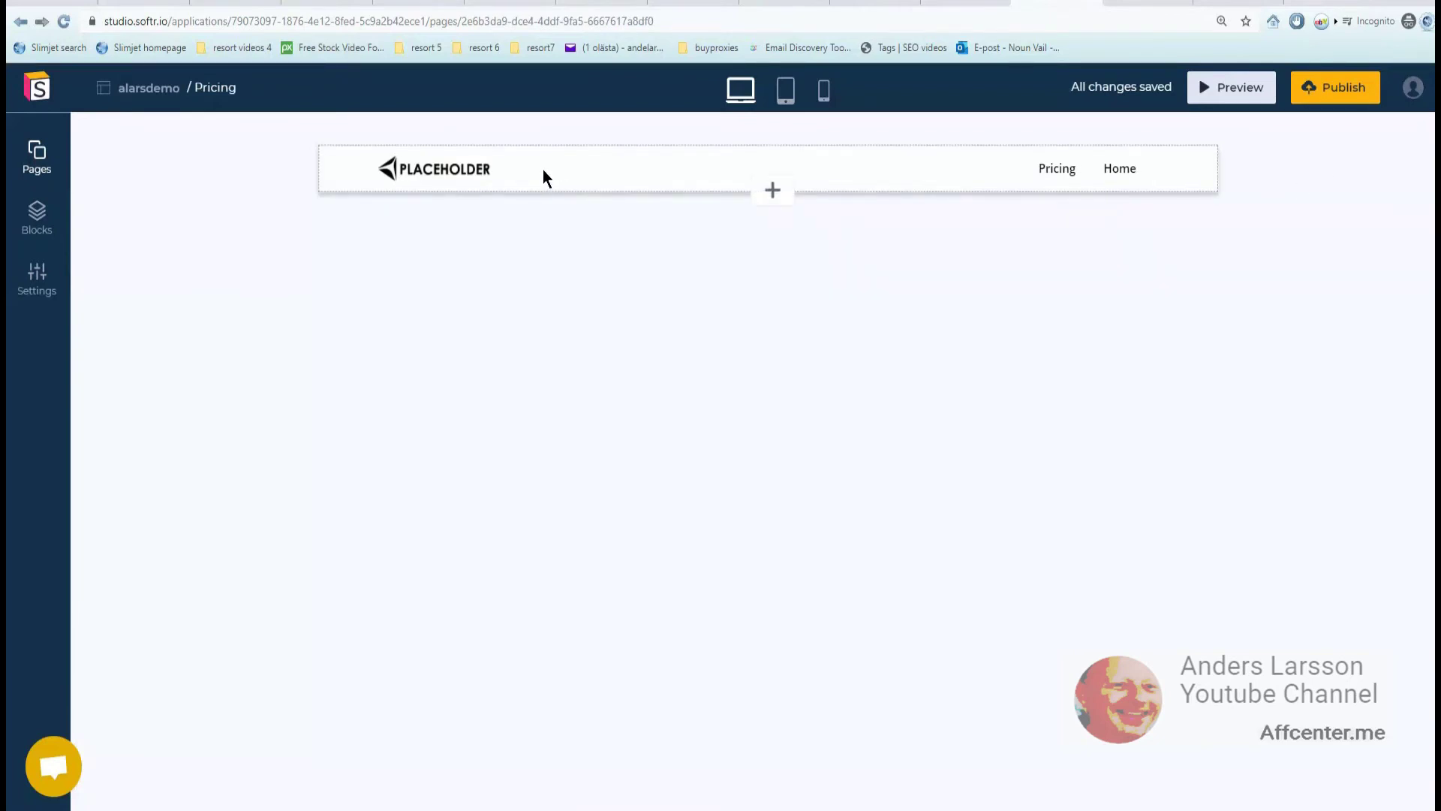
left_click(876, 174)
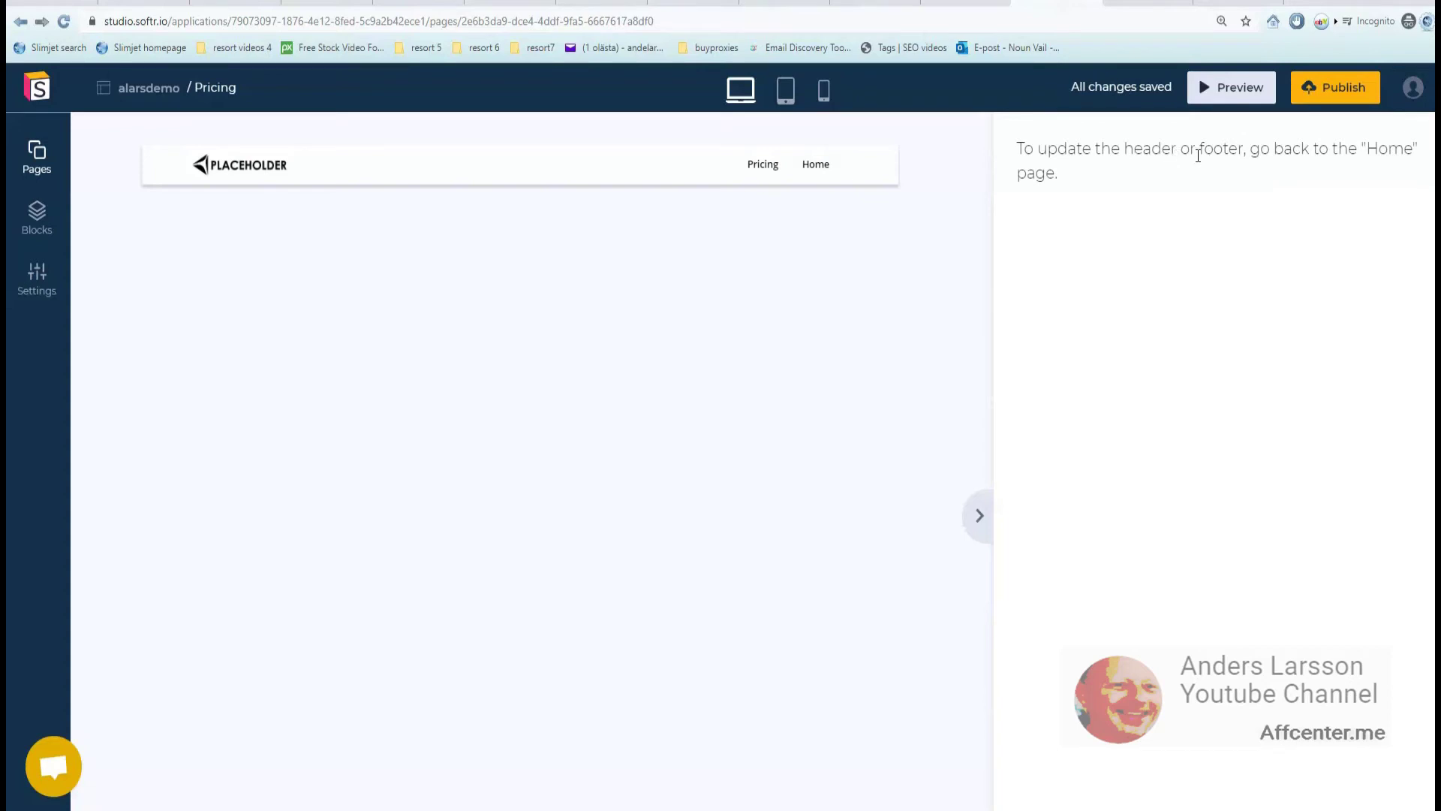
left_click(384, 323)
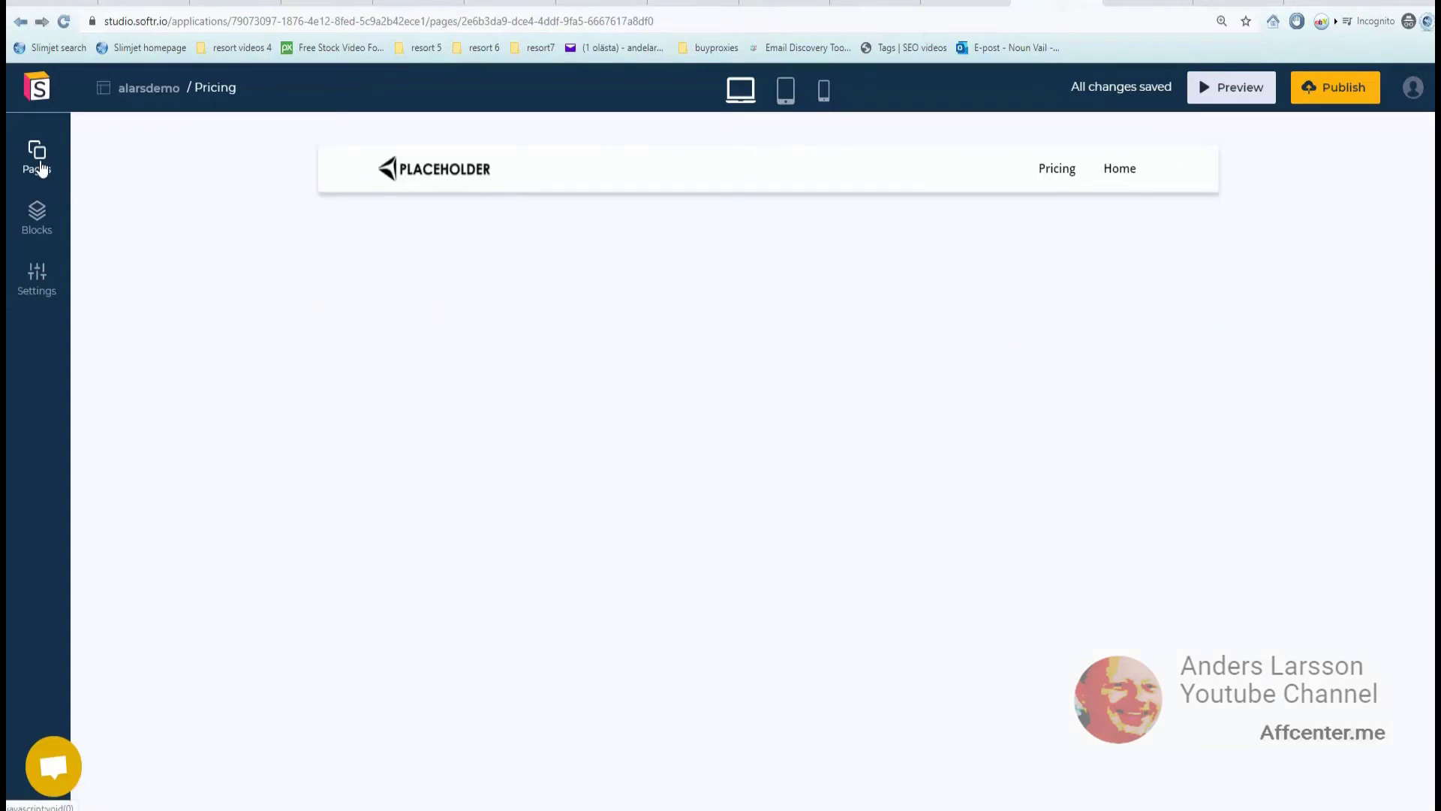
Test the Home and Pricing header links in the preview and on the published site.
left_click(35, 220)
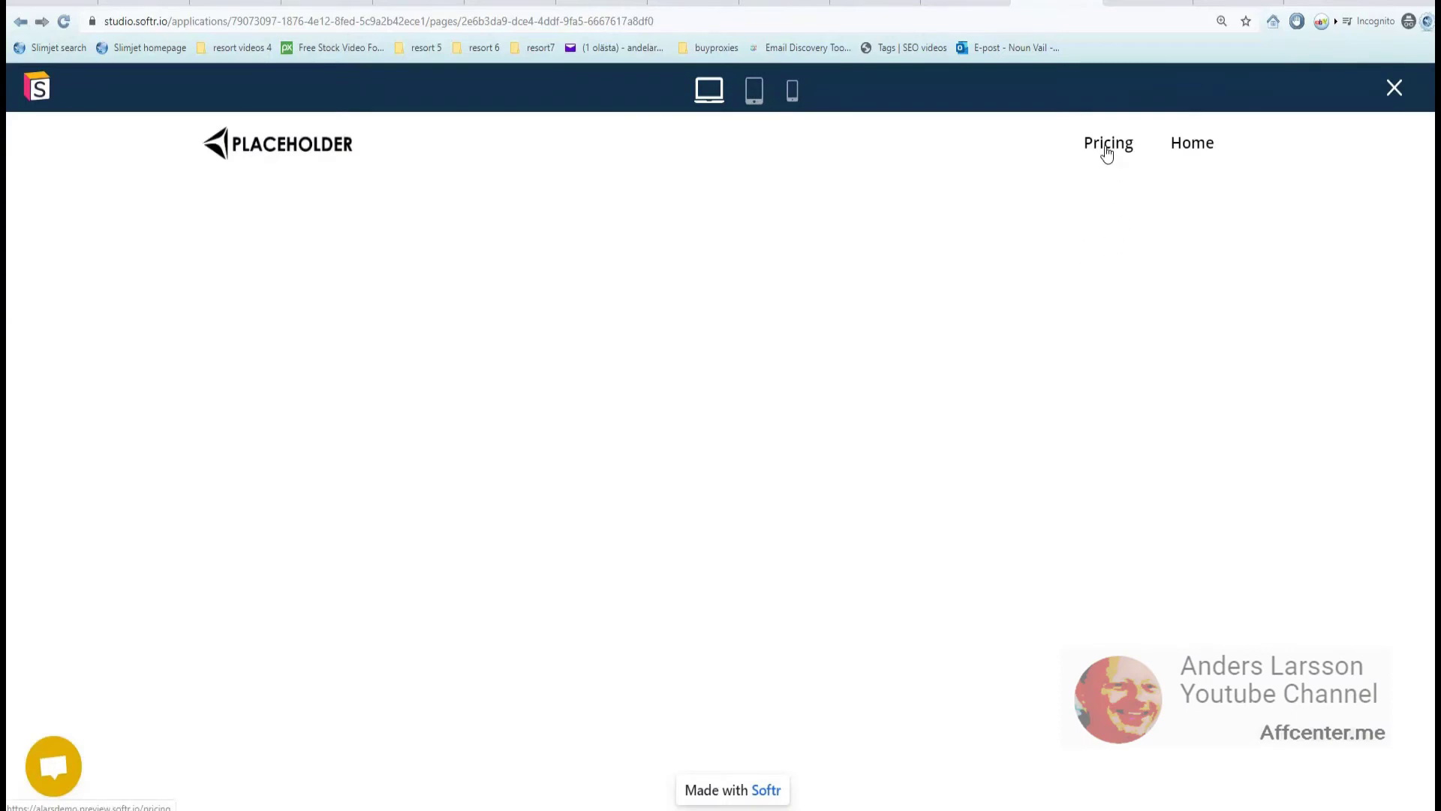
left_click(1196, 148)
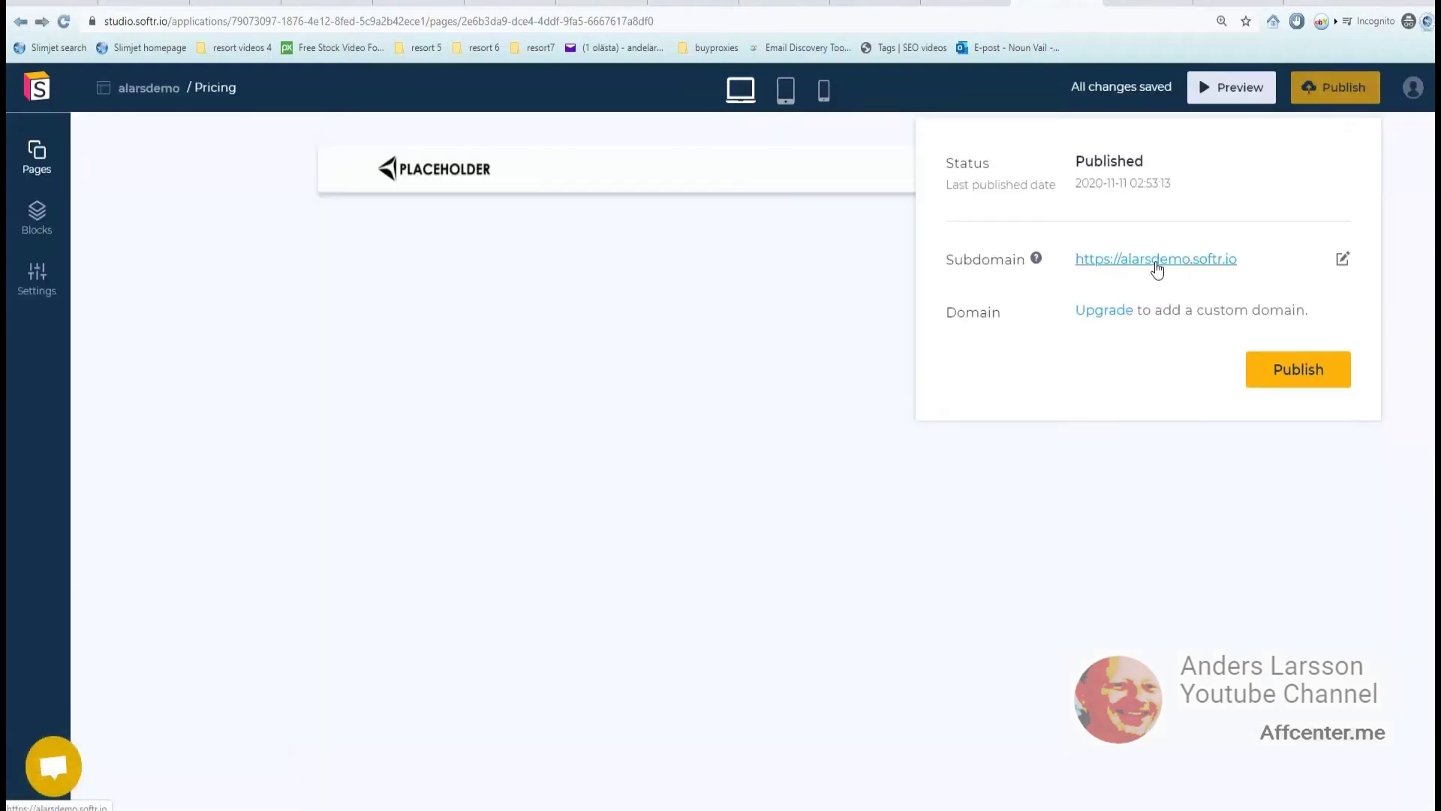
left_click(1156, 261)
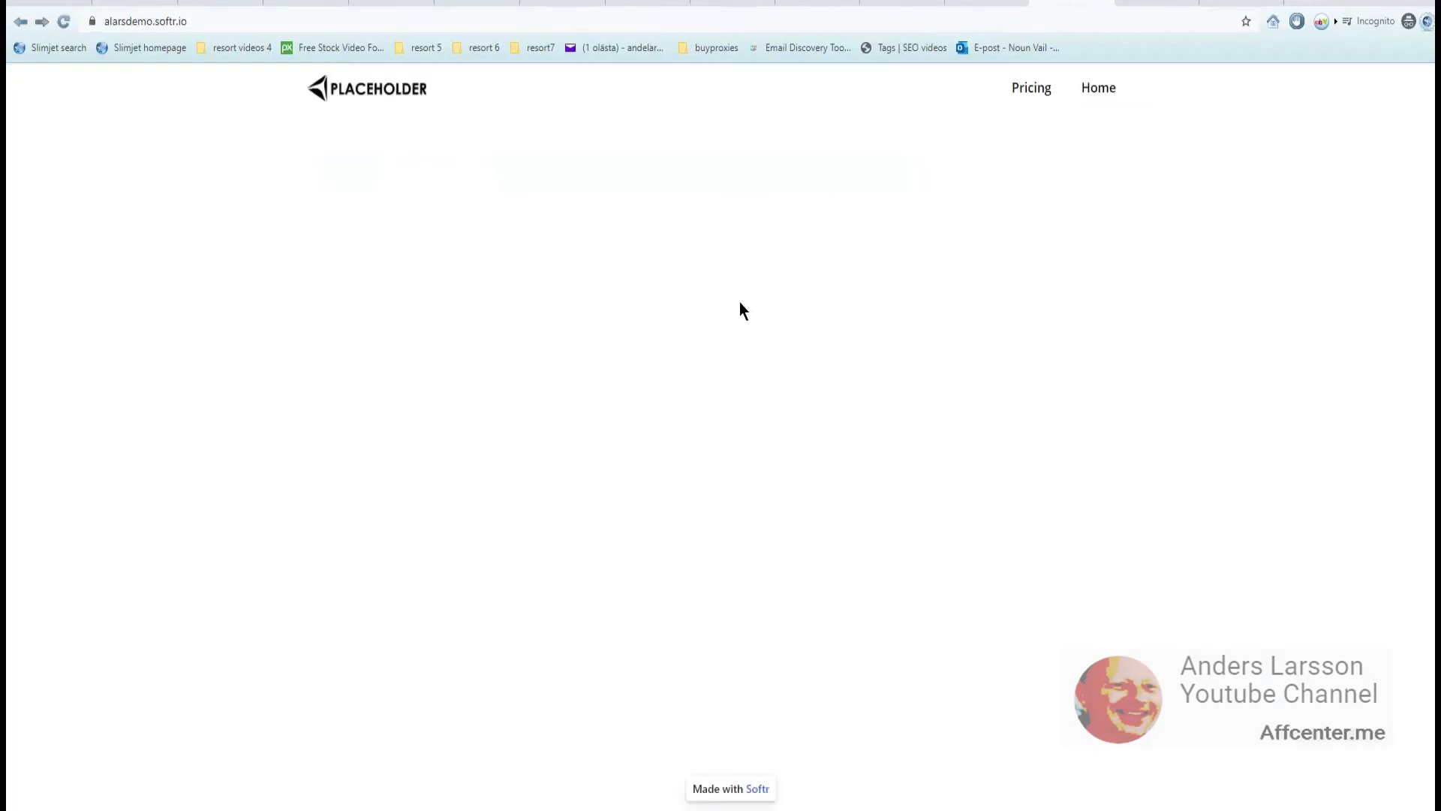
left_click(1032, 91)
key("ctrl+w")
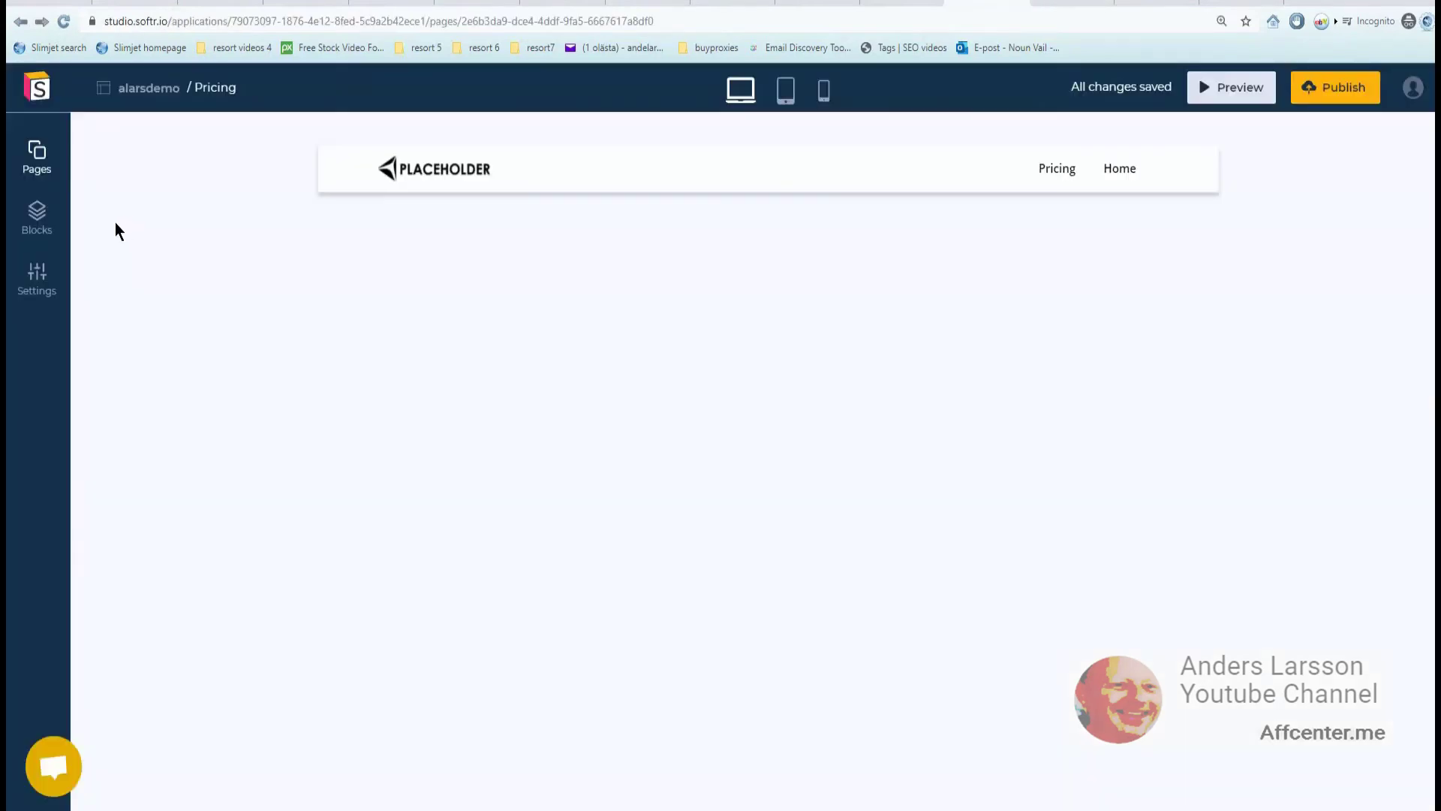
Add a Simple text block from the Other category to the Pricing page, with the heading Pricing and the line Choose your best hamburger.
left_click(39, 226)
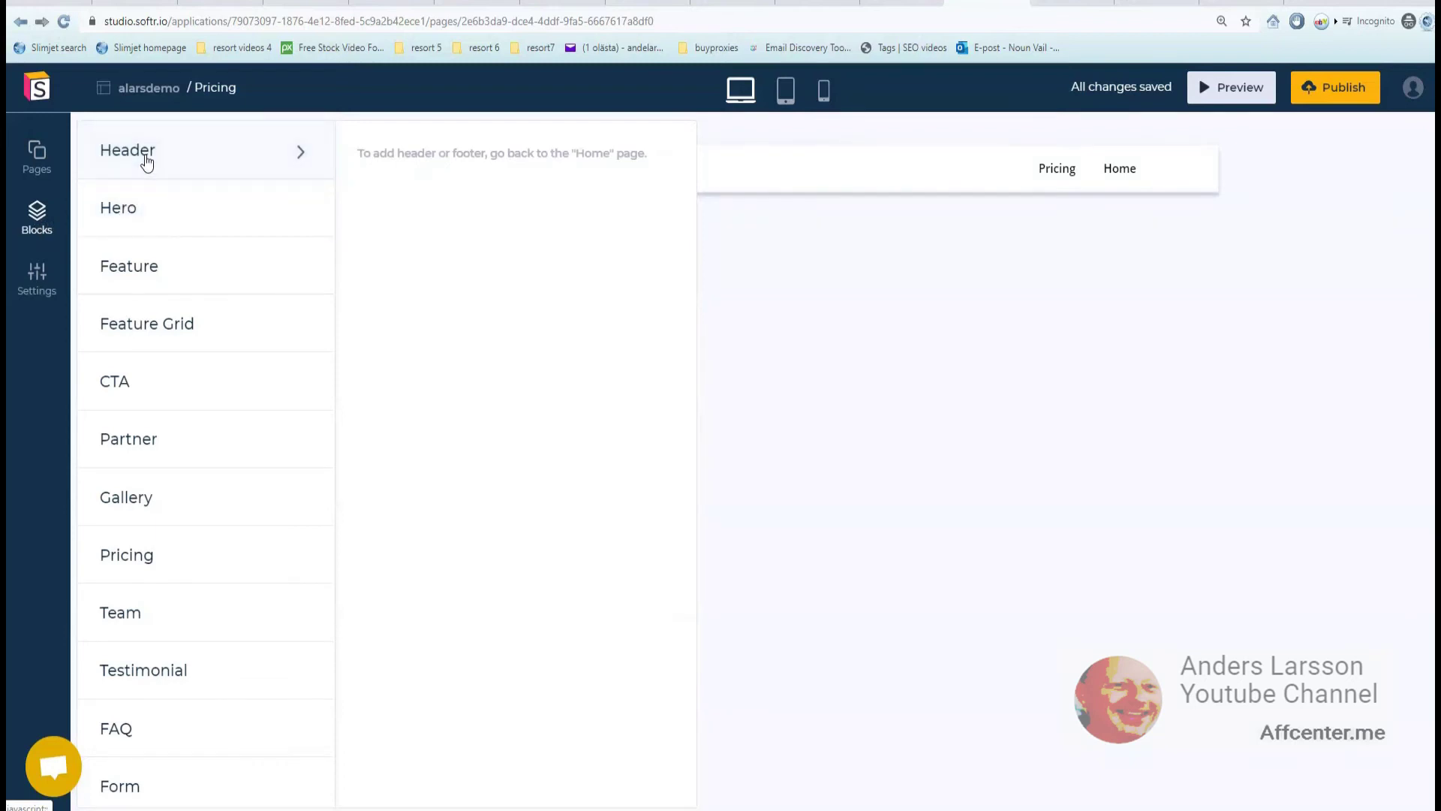
left_click(142, 278)
left_click(167, 327)
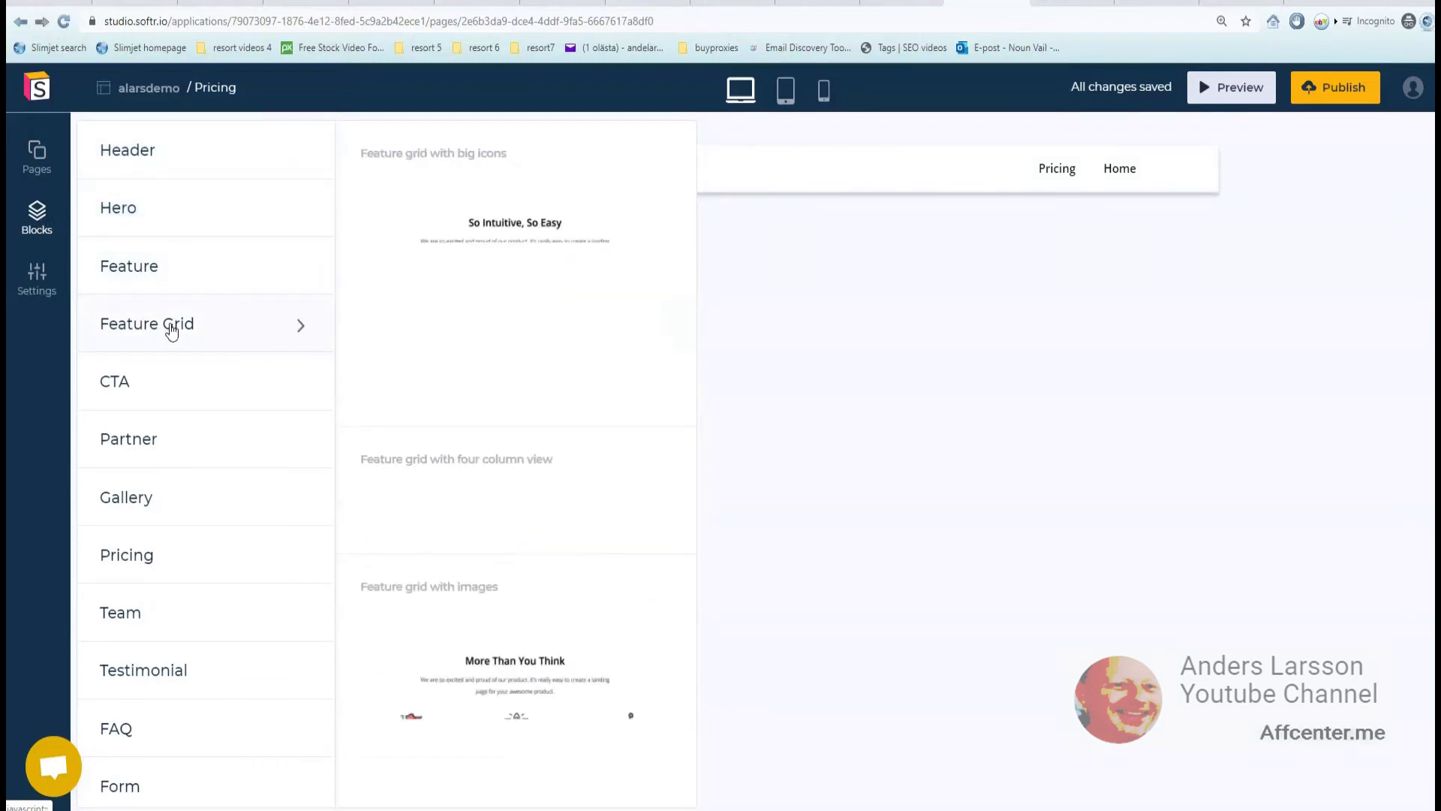
left_click(163, 406)
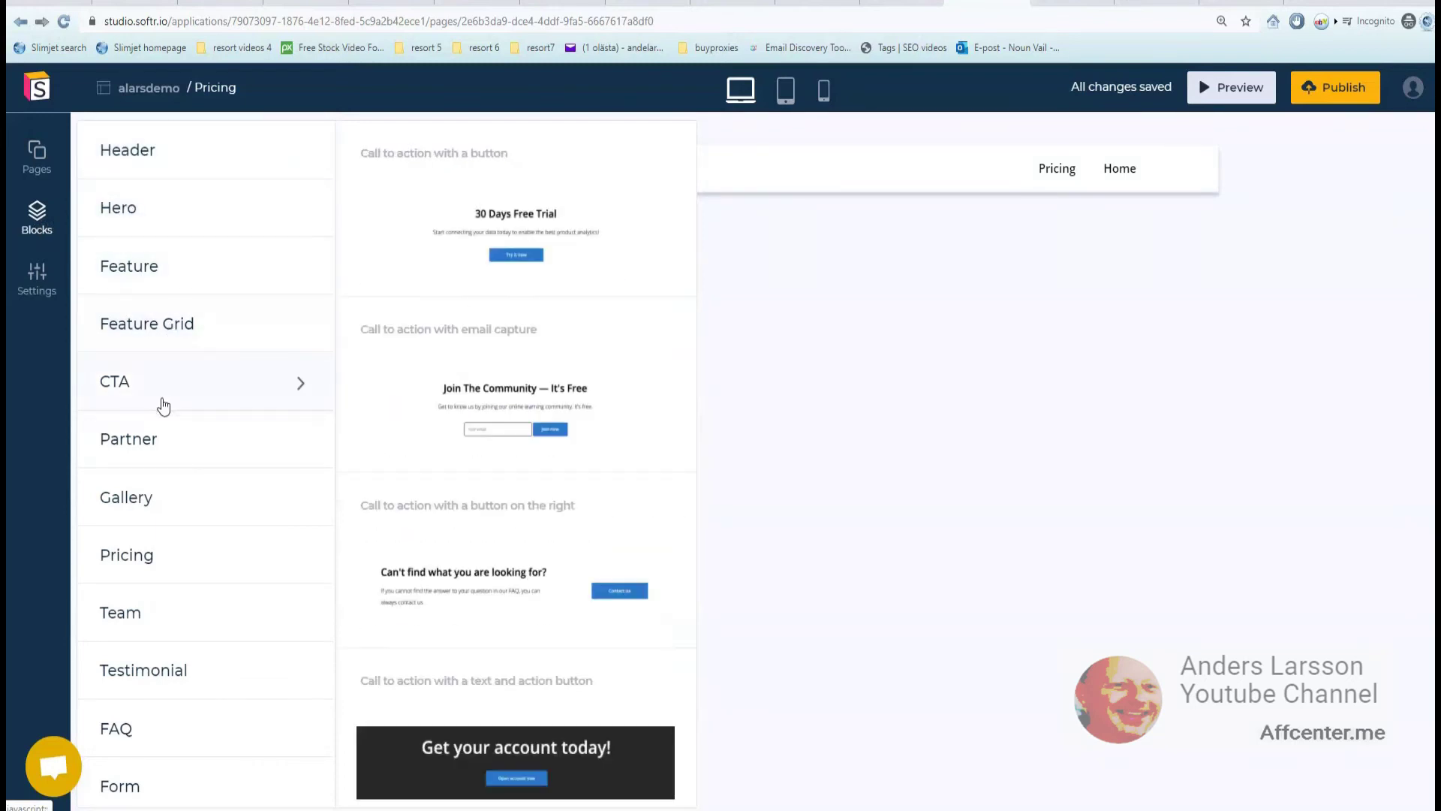
left_click(186, 174)
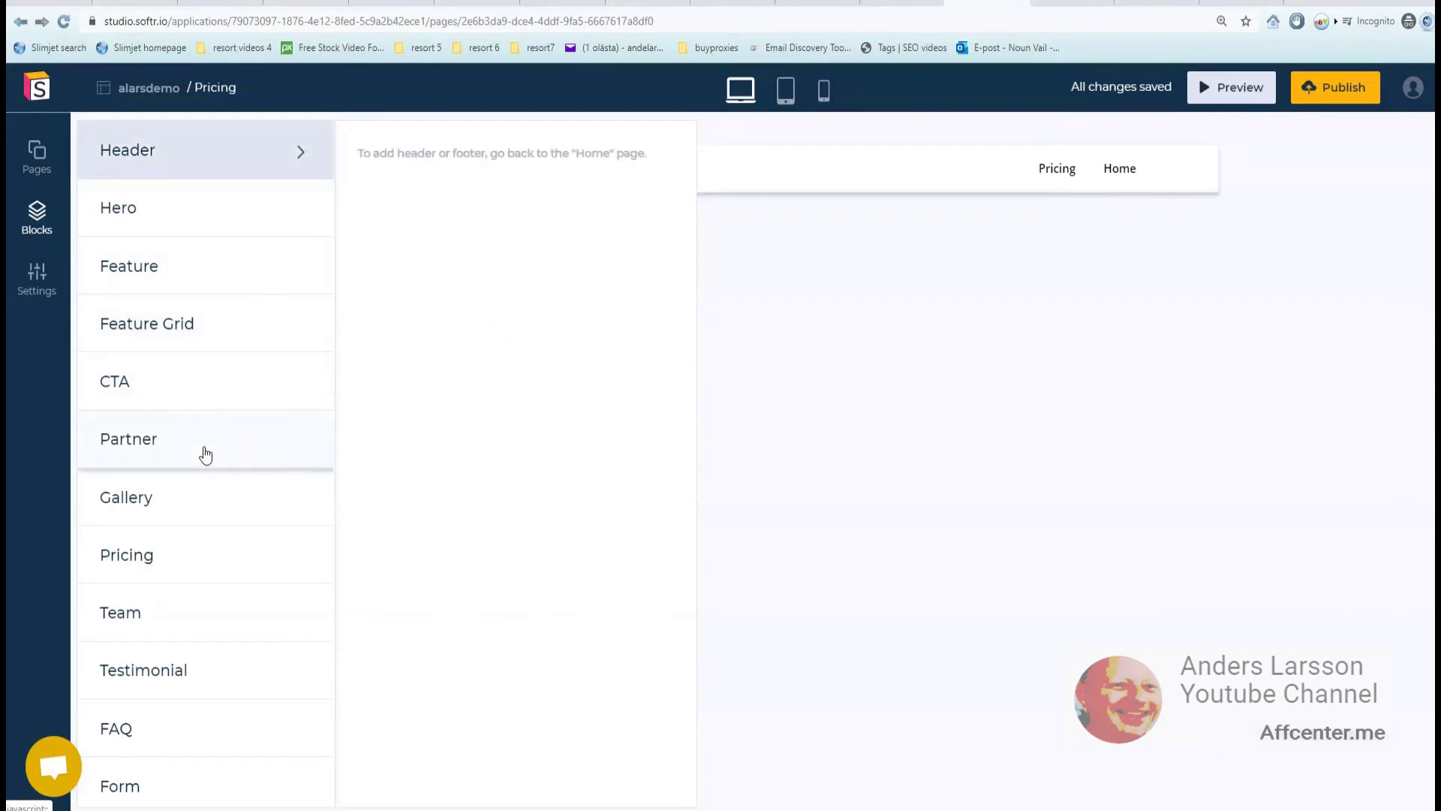
scroll(205, 455, "down", 3)
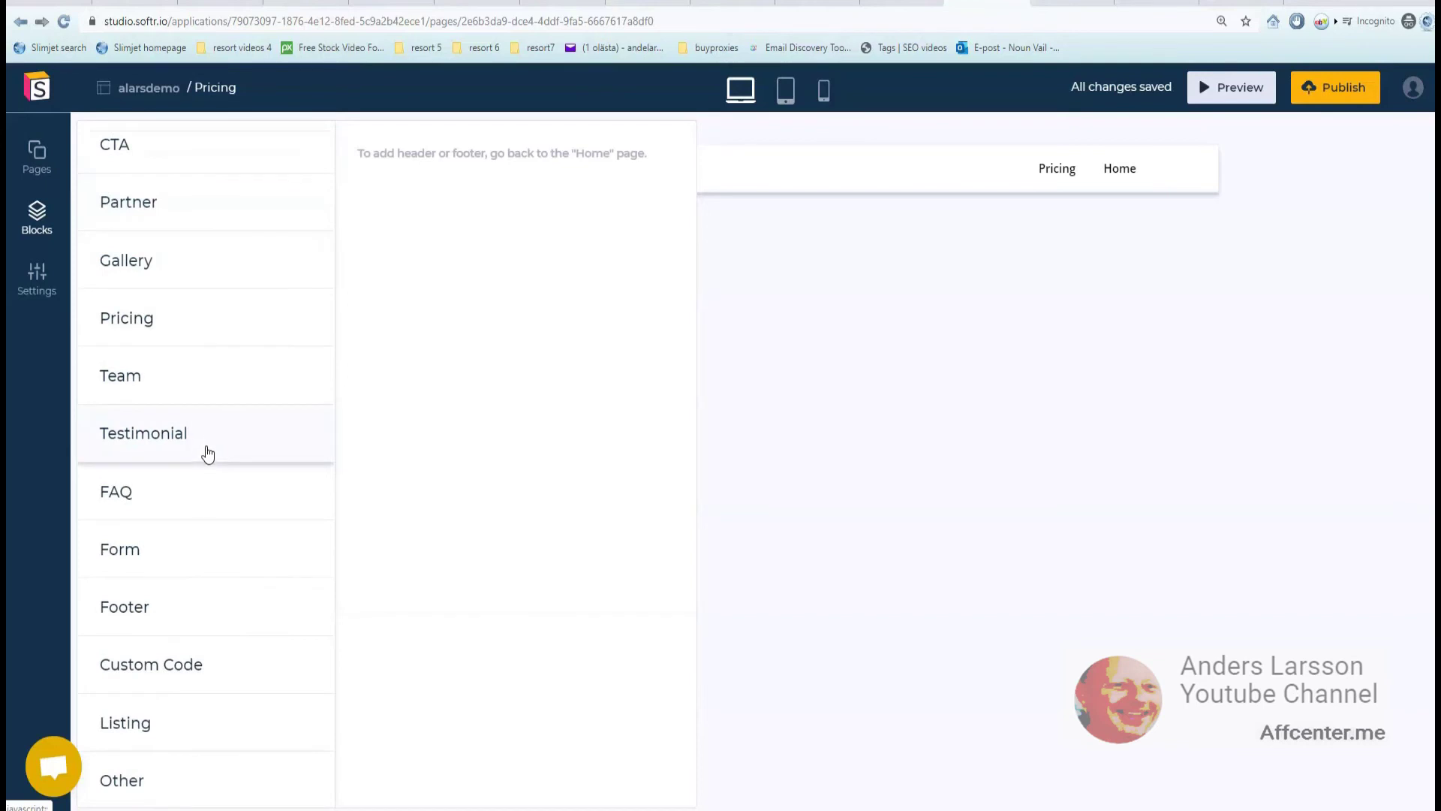
left_click(126, 786)
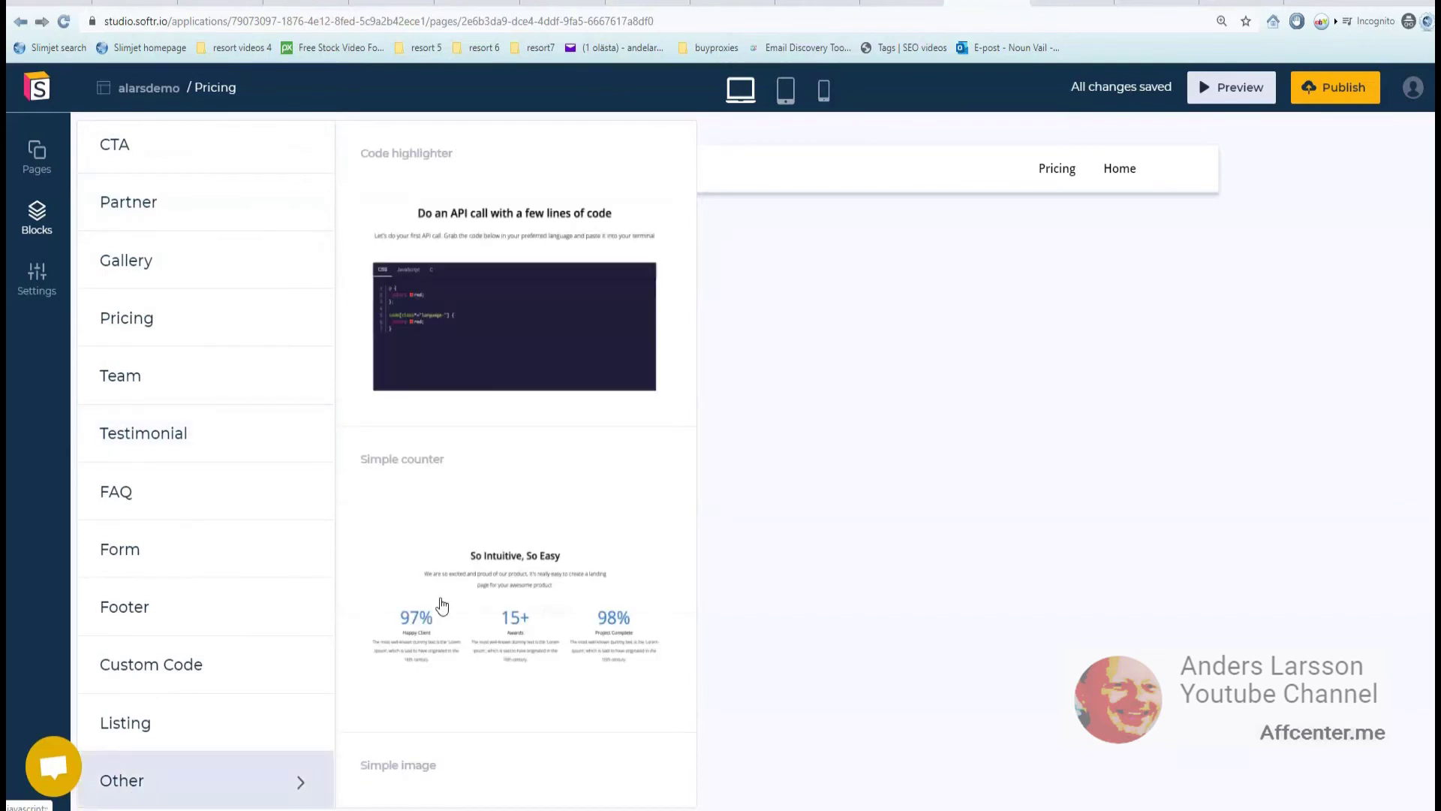
scroll(502, 517, "down", 4)
scroll(503, 517, "down", 6)
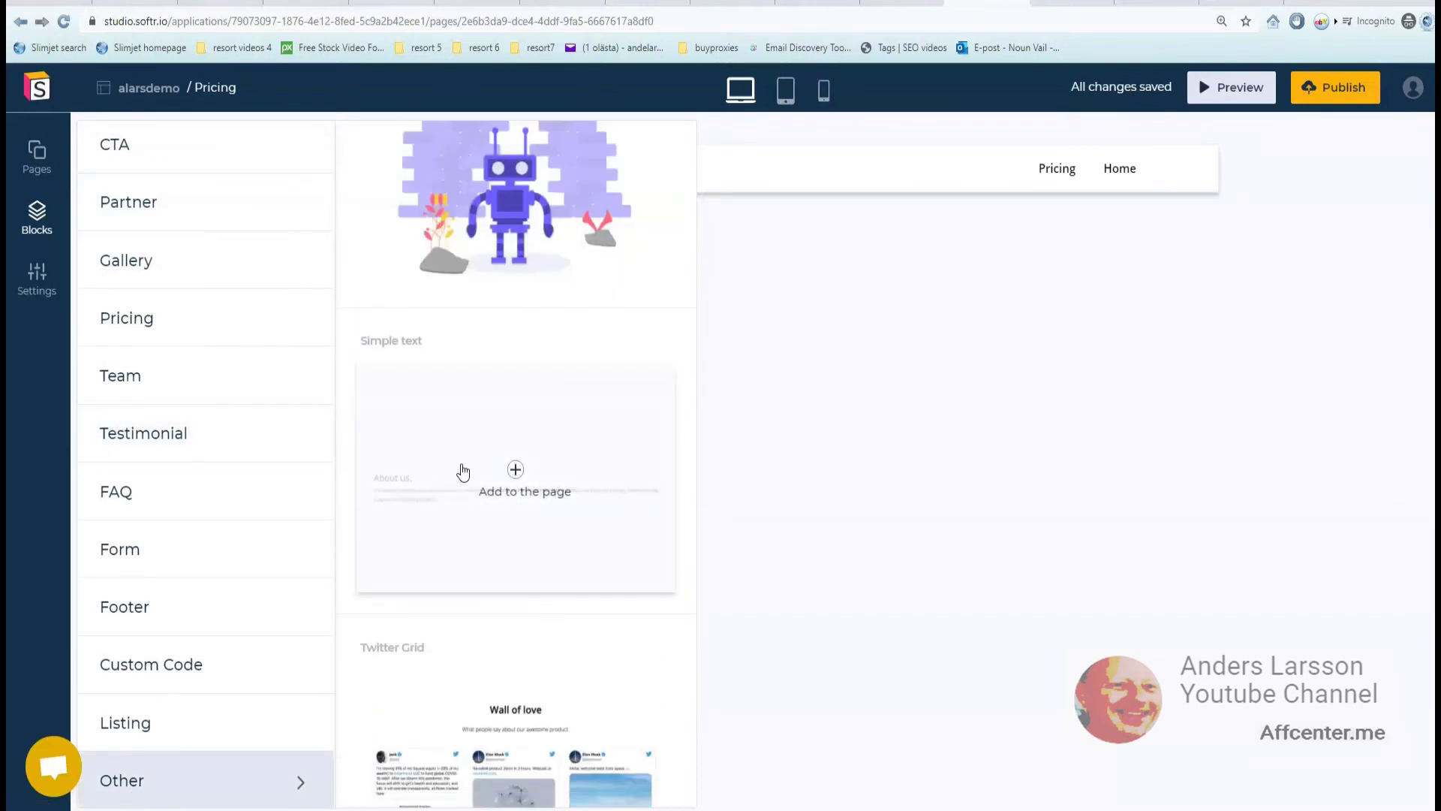
left_click(481, 479)
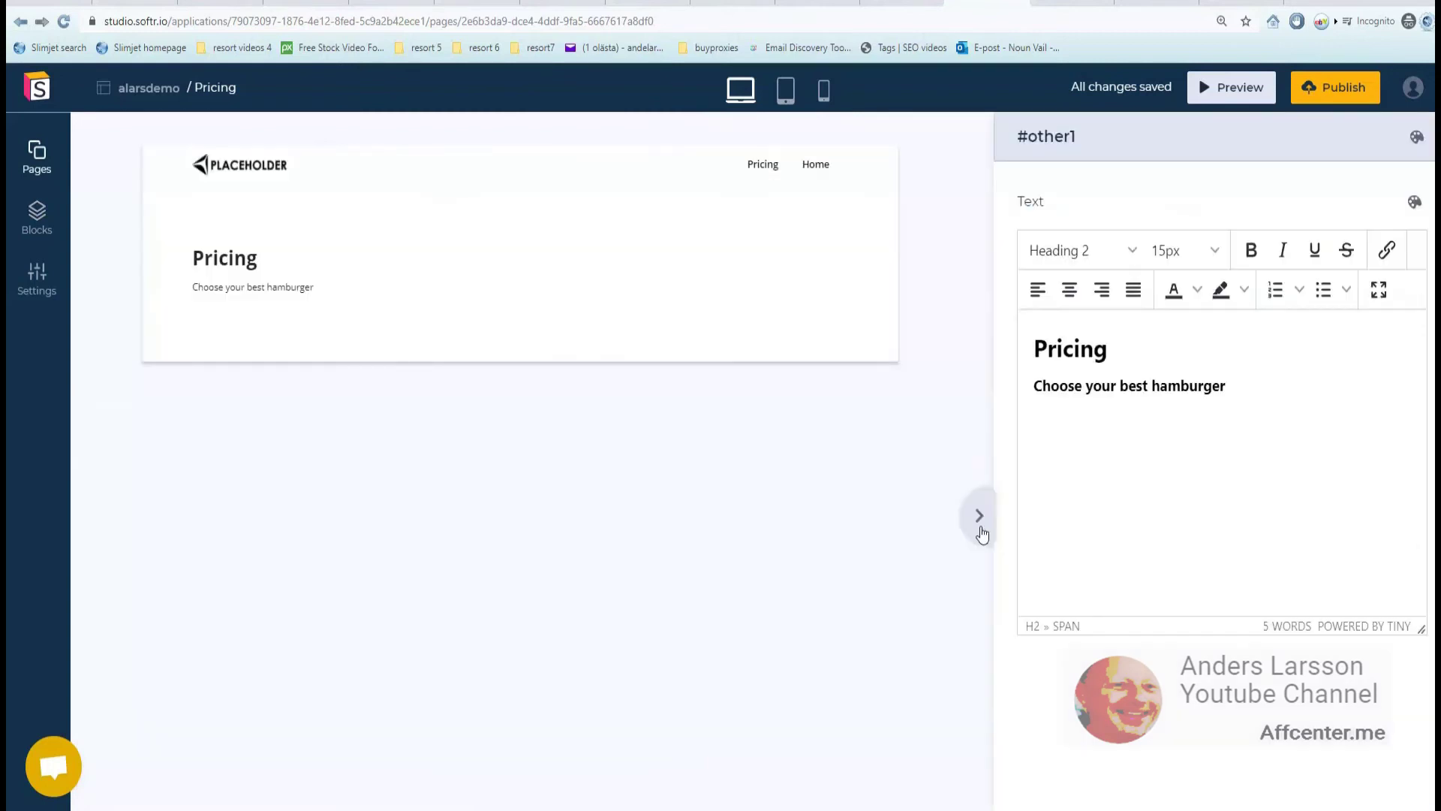
left_click(982, 534)
Add the Pricing in card view with details block below the text block on the Pricing page.
left_click(37, 215)
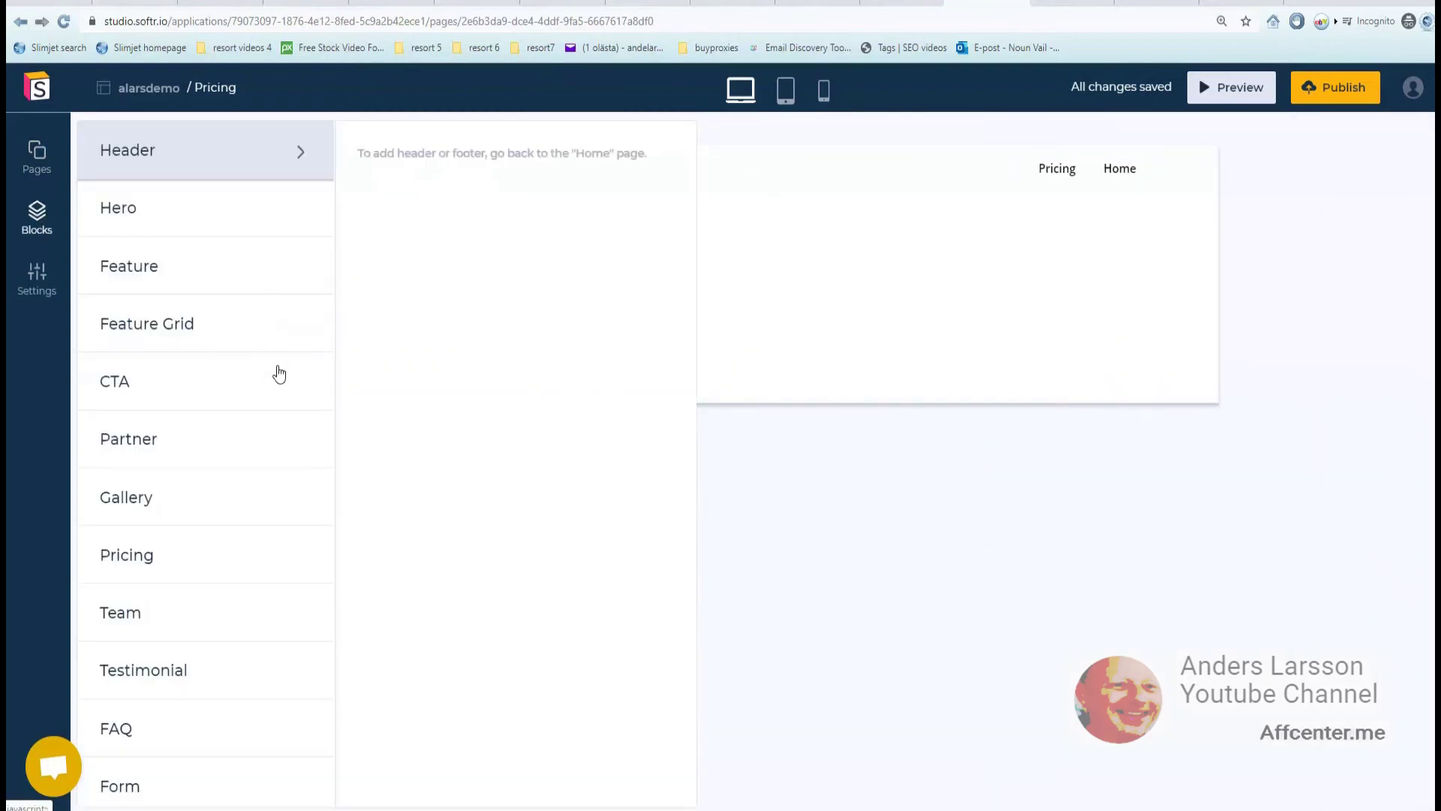
left_click(145, 555)
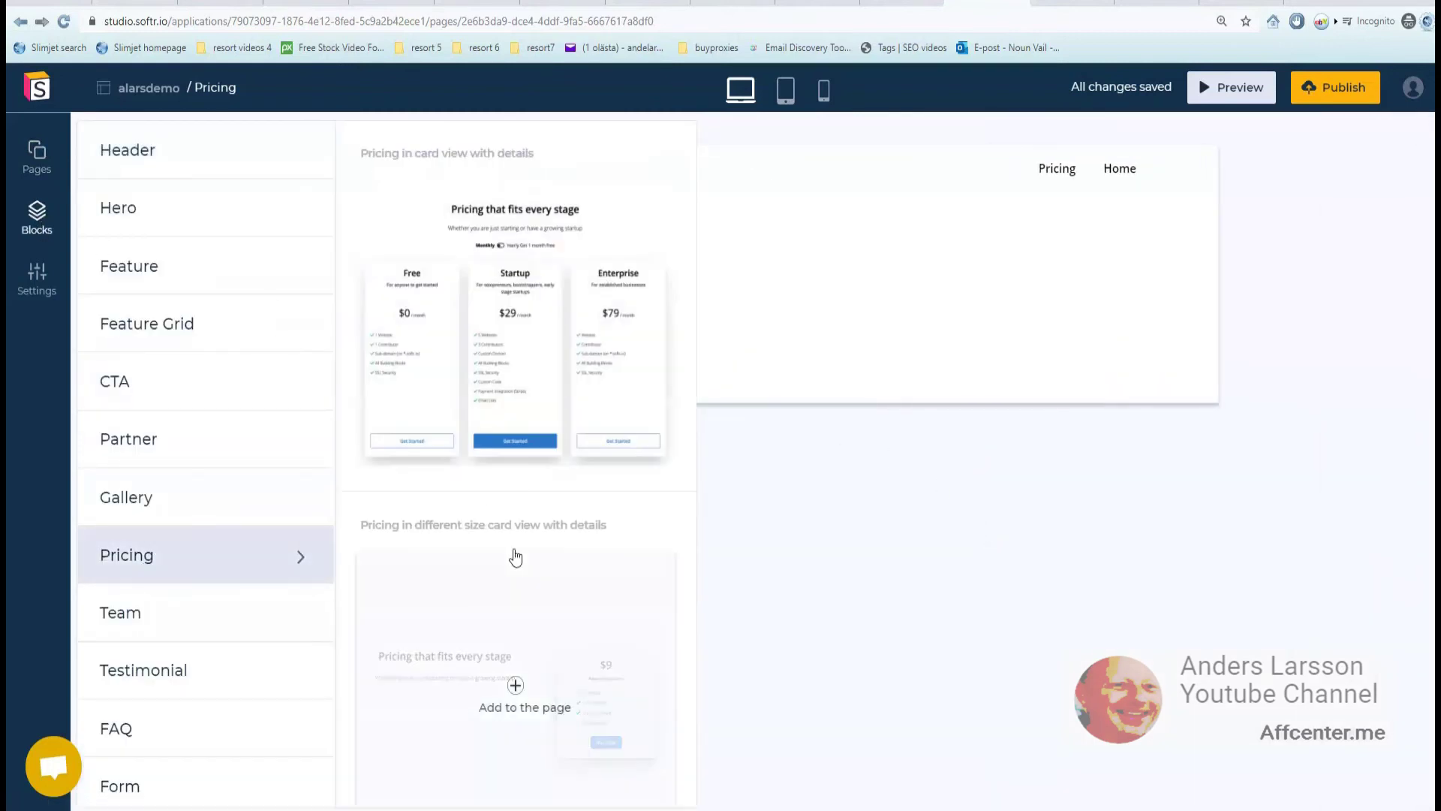
scroll(563, 489, "down", 1)
scroll(553, 468, "up", 1)
left_click(530, 365)
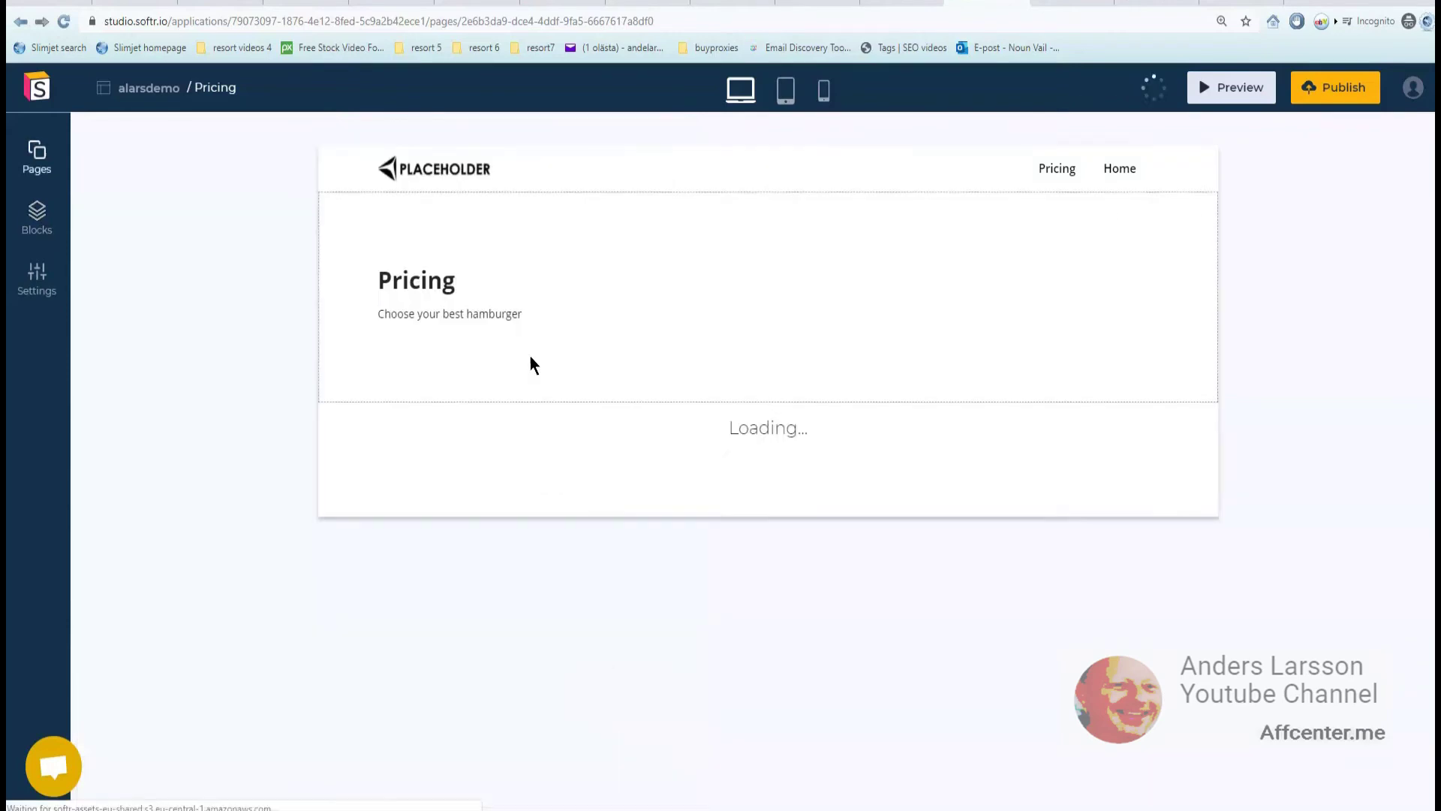
Turn off multiple billing cycles and reduce the block to one $10 Hamburger tier under the title Delicious hamburger with cheese and tomatoes.
left_click(766, 443)
left_click(1358, 405)
left_click(1360, 409)
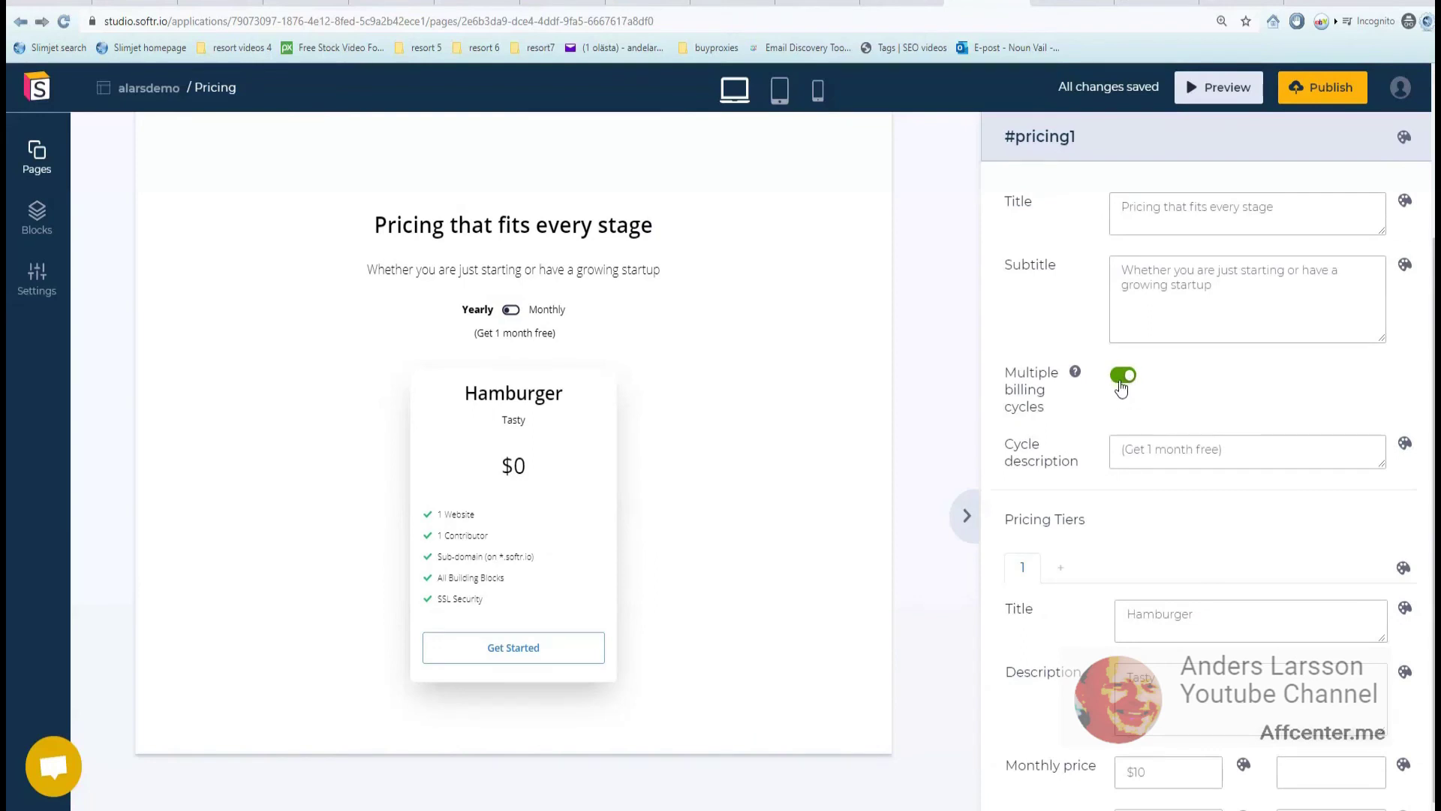
left_click(1123, 377)
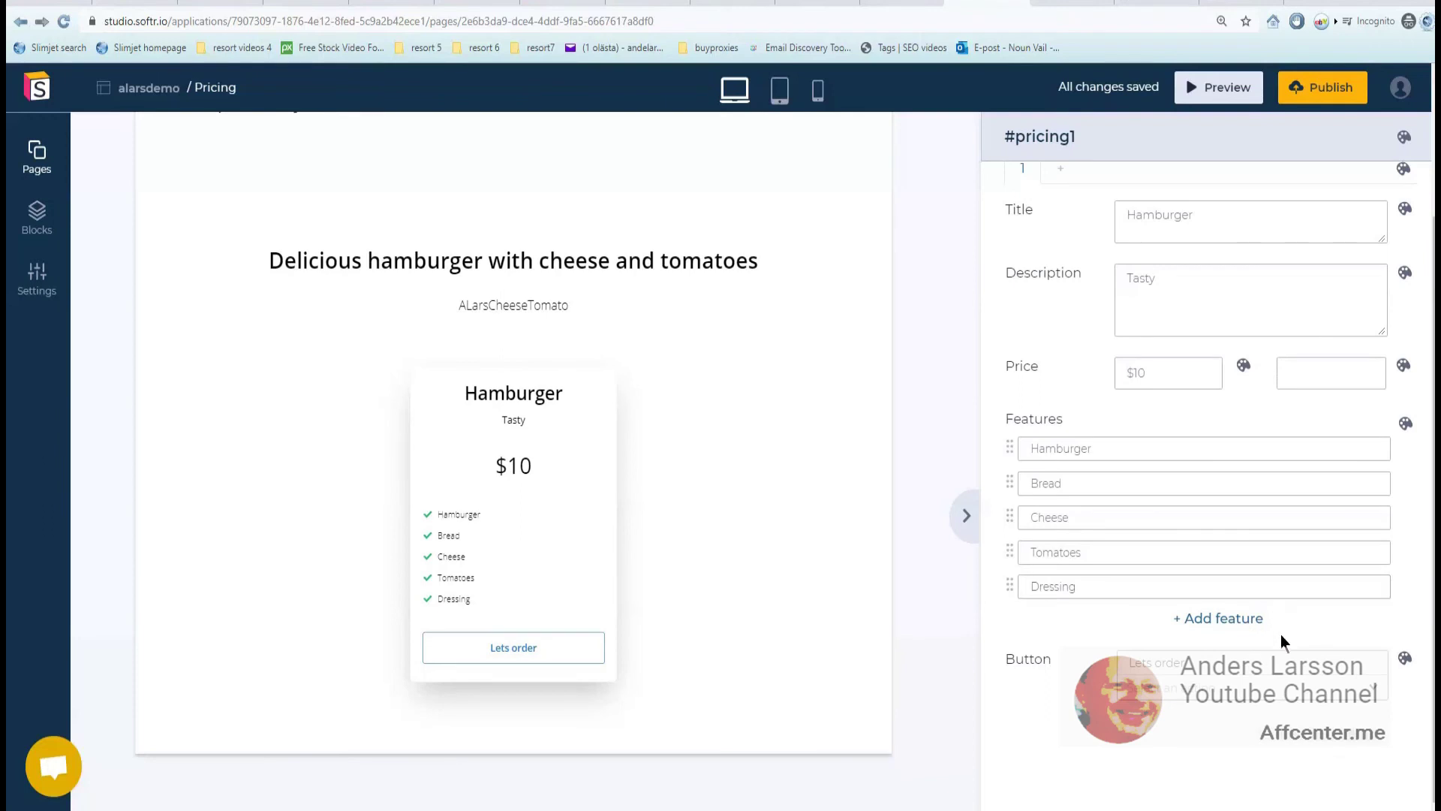
Set the action of the Hamburger tier's Lets order button to Redirect to url.
left_click(1211, 688)
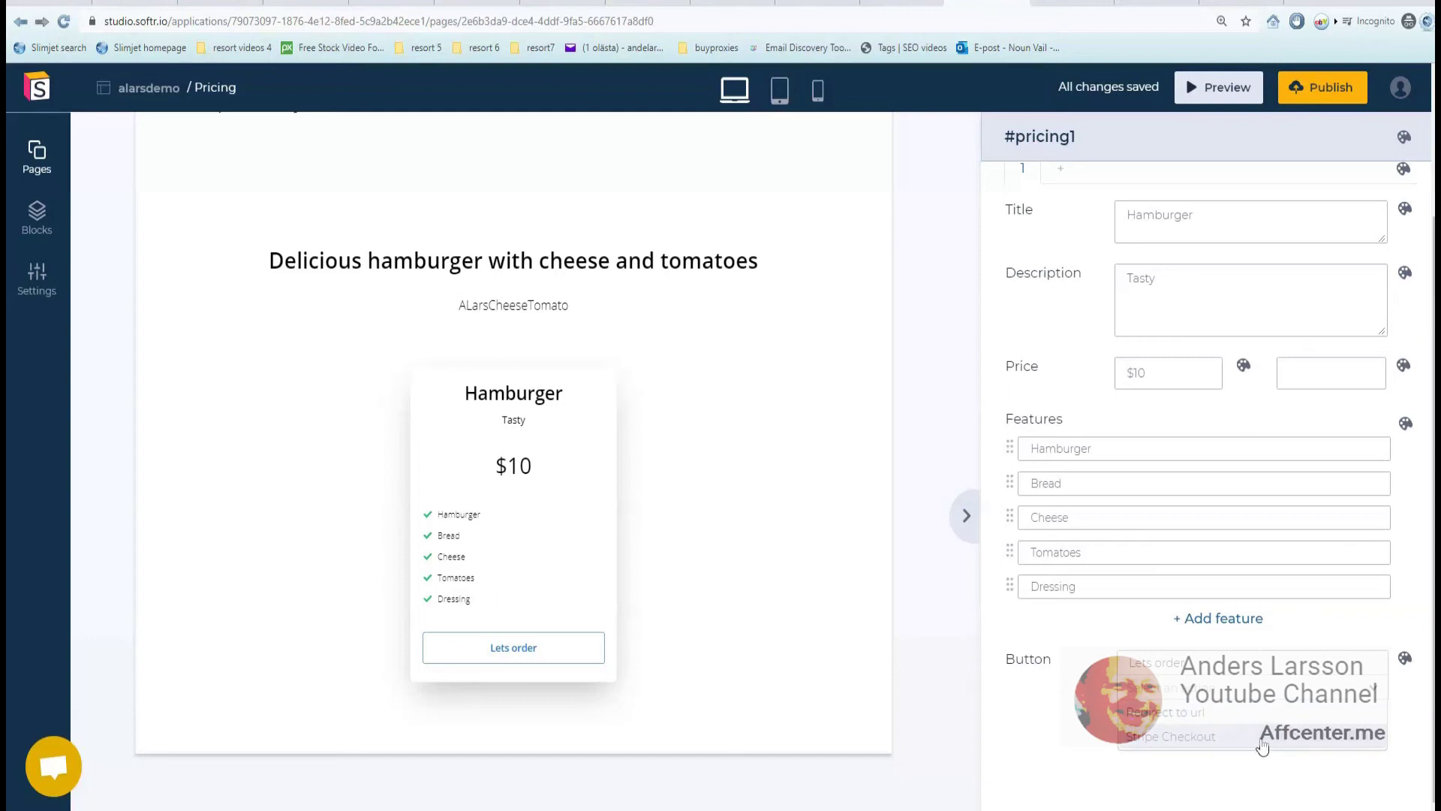
left_click(1270, 714)
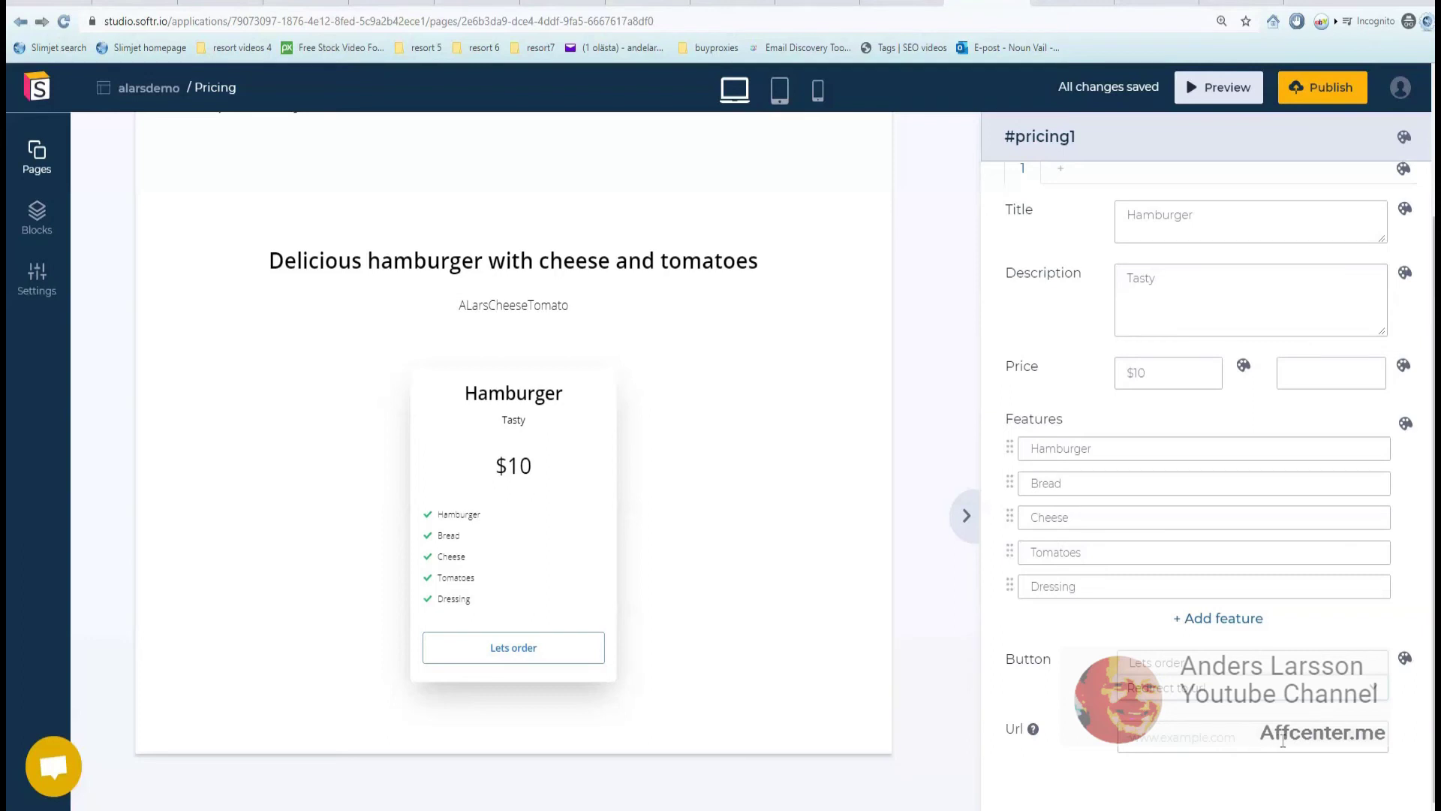
scroll(1283, 741, "down", 1)
scroll(814, 255, "up", 2)
Centre all the text in the text block with the Pricing heading.
left_click(662, 254)
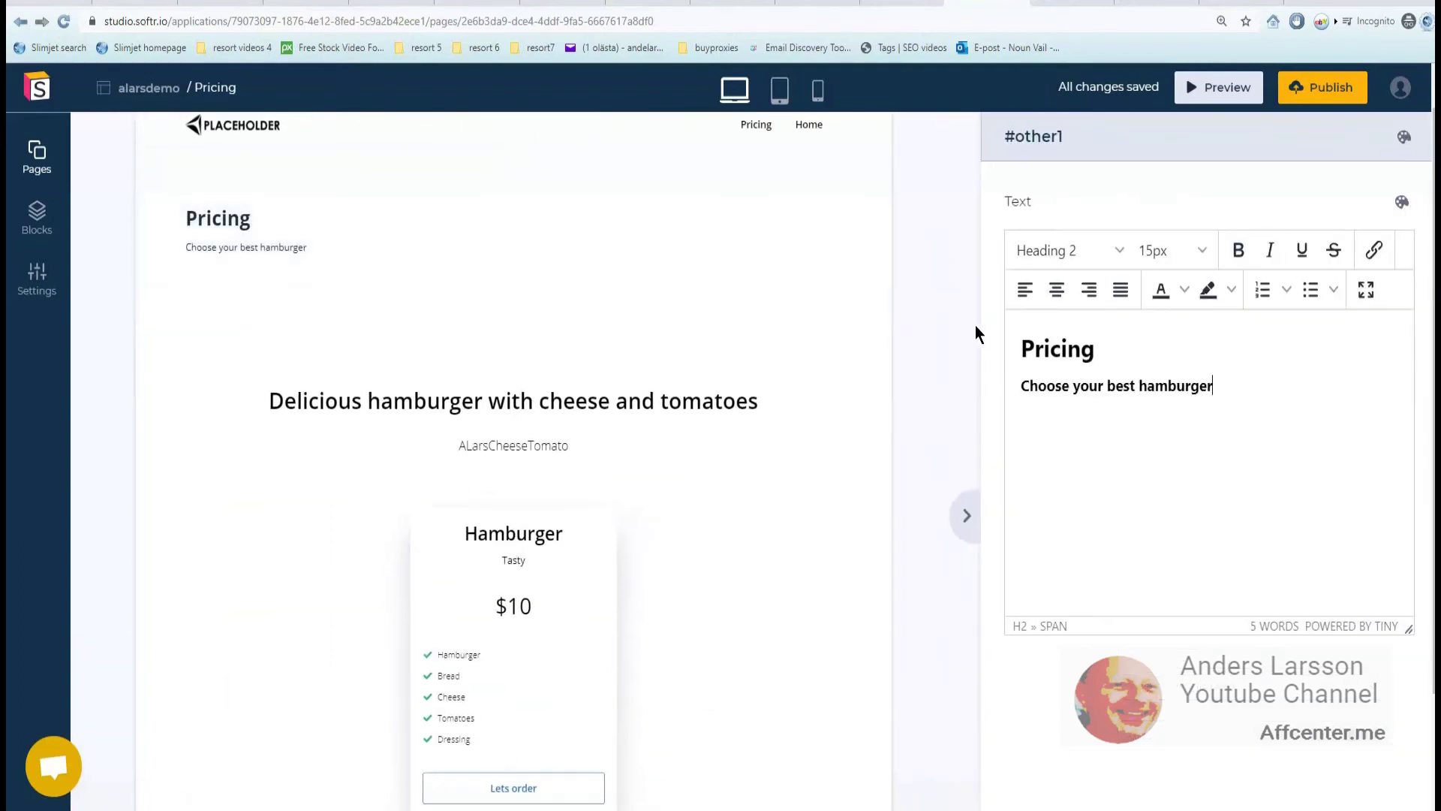
key("ctrl+a")
left_click(1057, 289)
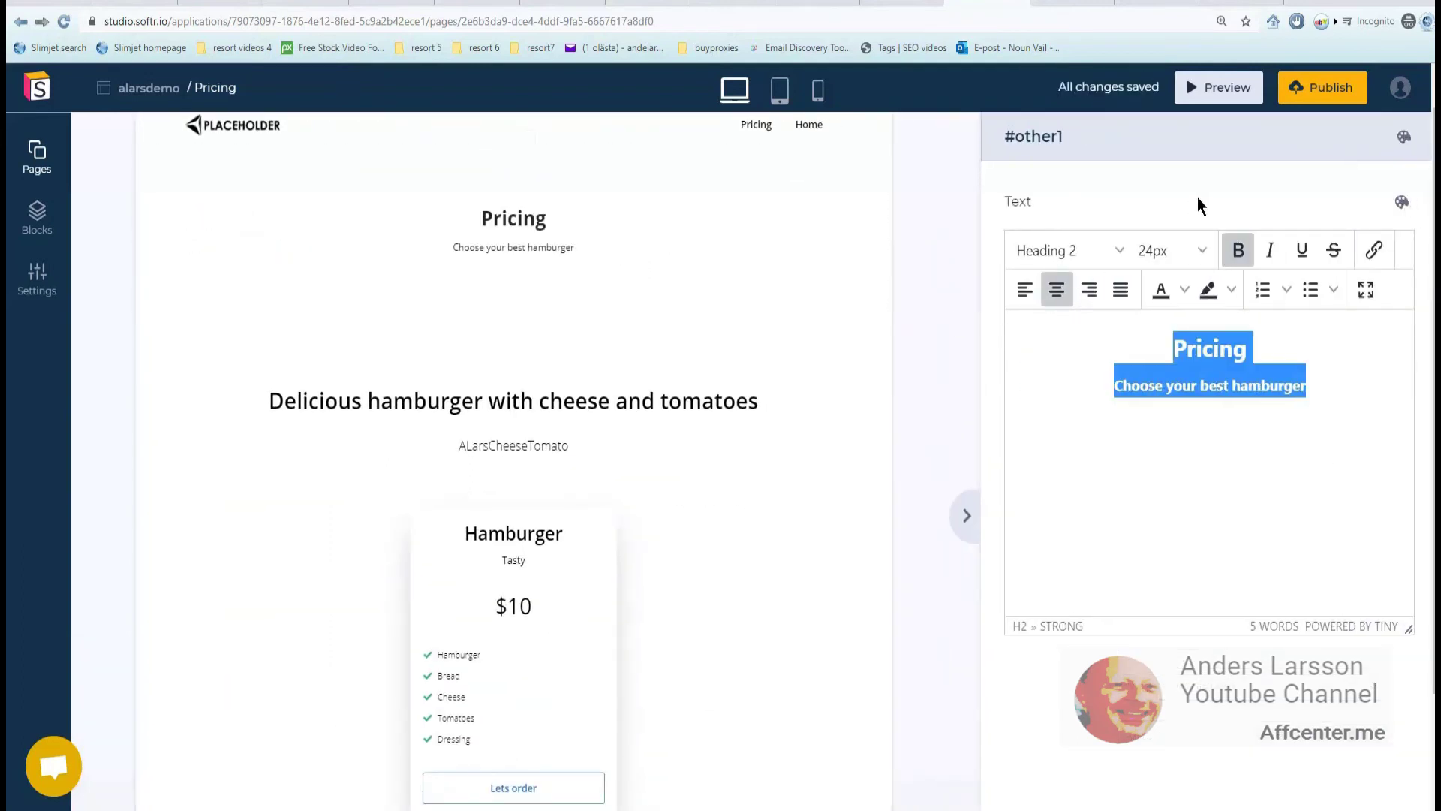
Remove the top and bottom padding of the text block's section.
left_click(1403, 136)
left_click(1173, 334)
left_click(1171, 339)
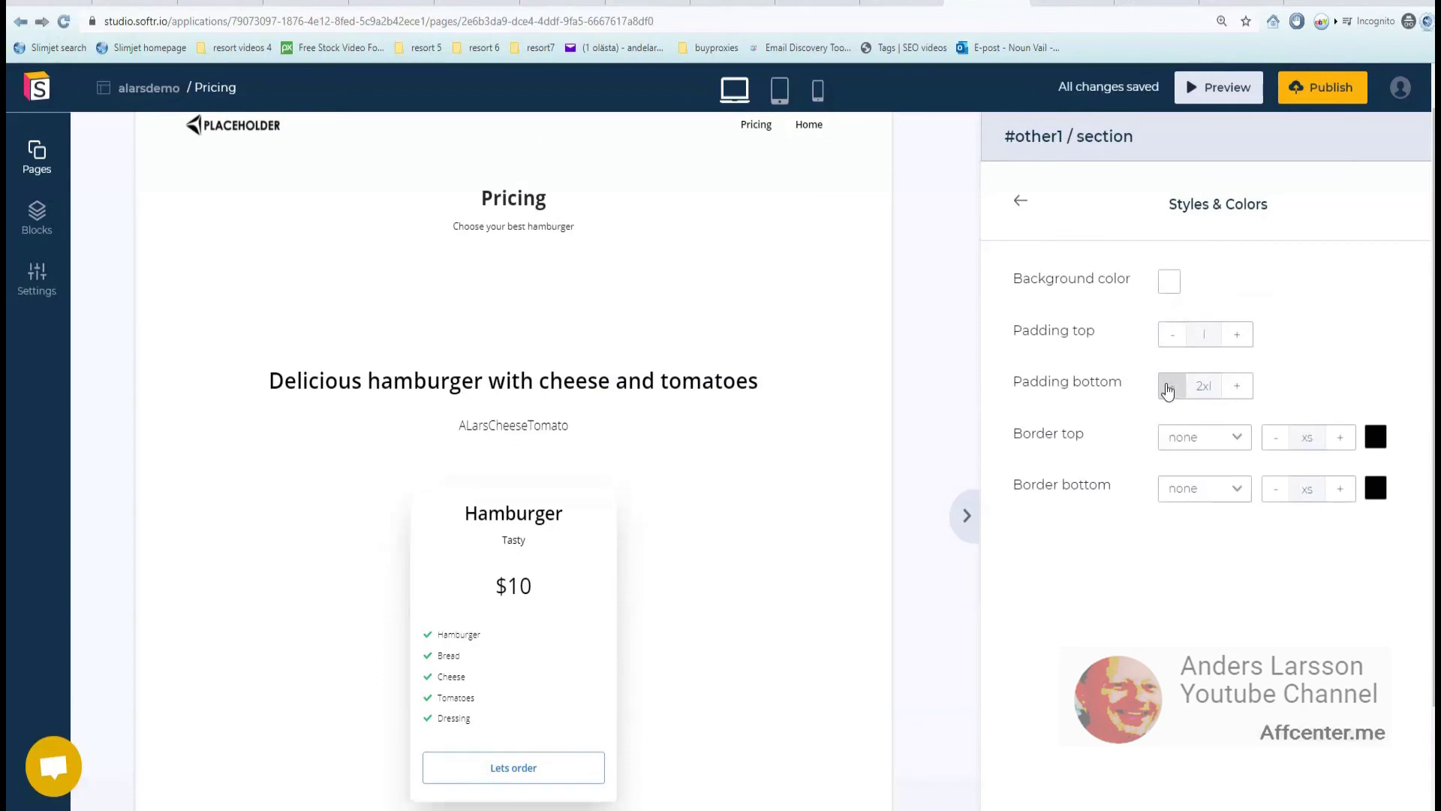
left_click(1168, 387)
left_click(1168, 388)
left_click(1171, 391)
left_click(1171, 391)
left_click(1172, 390)
left_click(1172, 390)
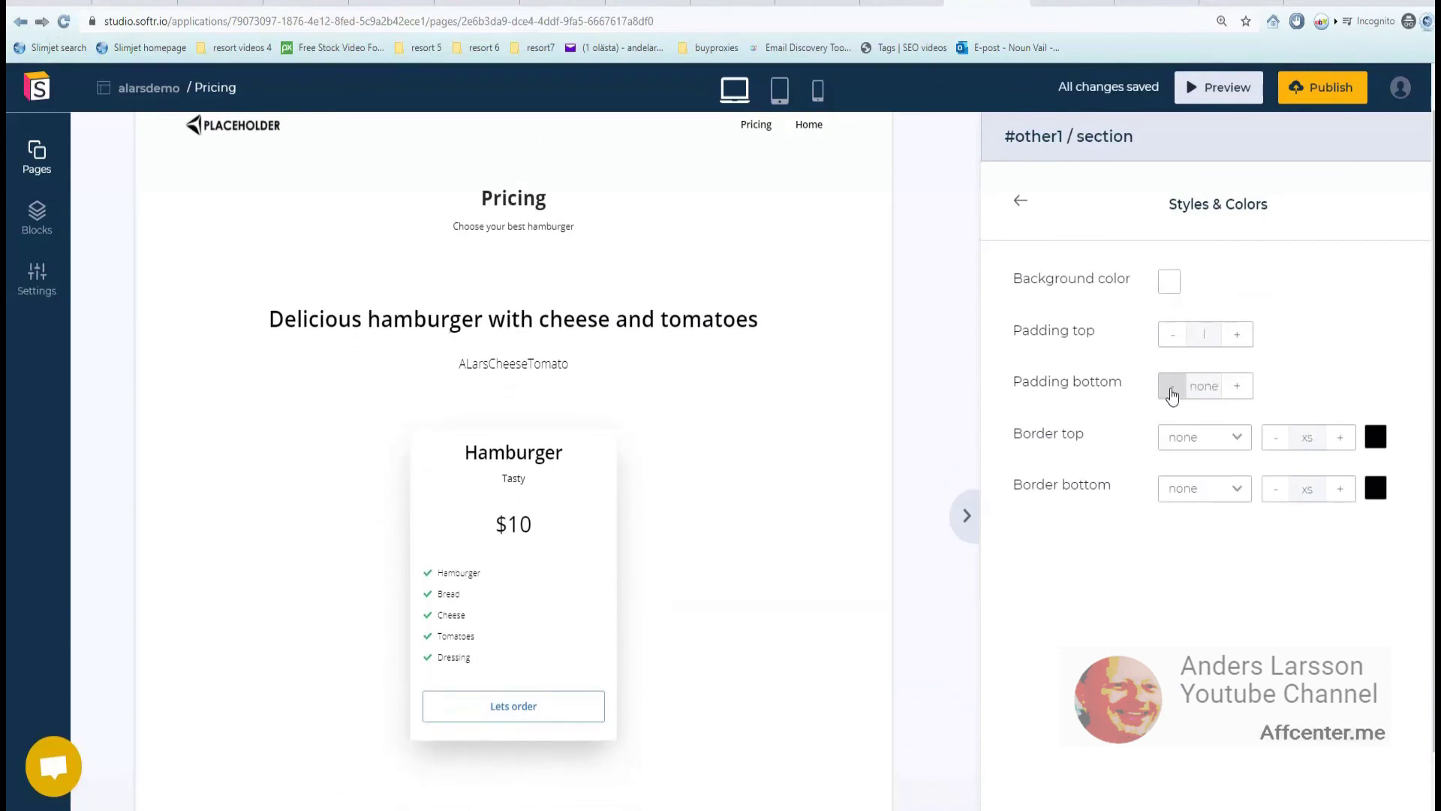
left_click(1171, 336)
left_click(1171, 337)
left_click(1171, 338)
left_click(1171, 337)
Remove the top padding of the pricing card block's section.
left_click(566, 285)
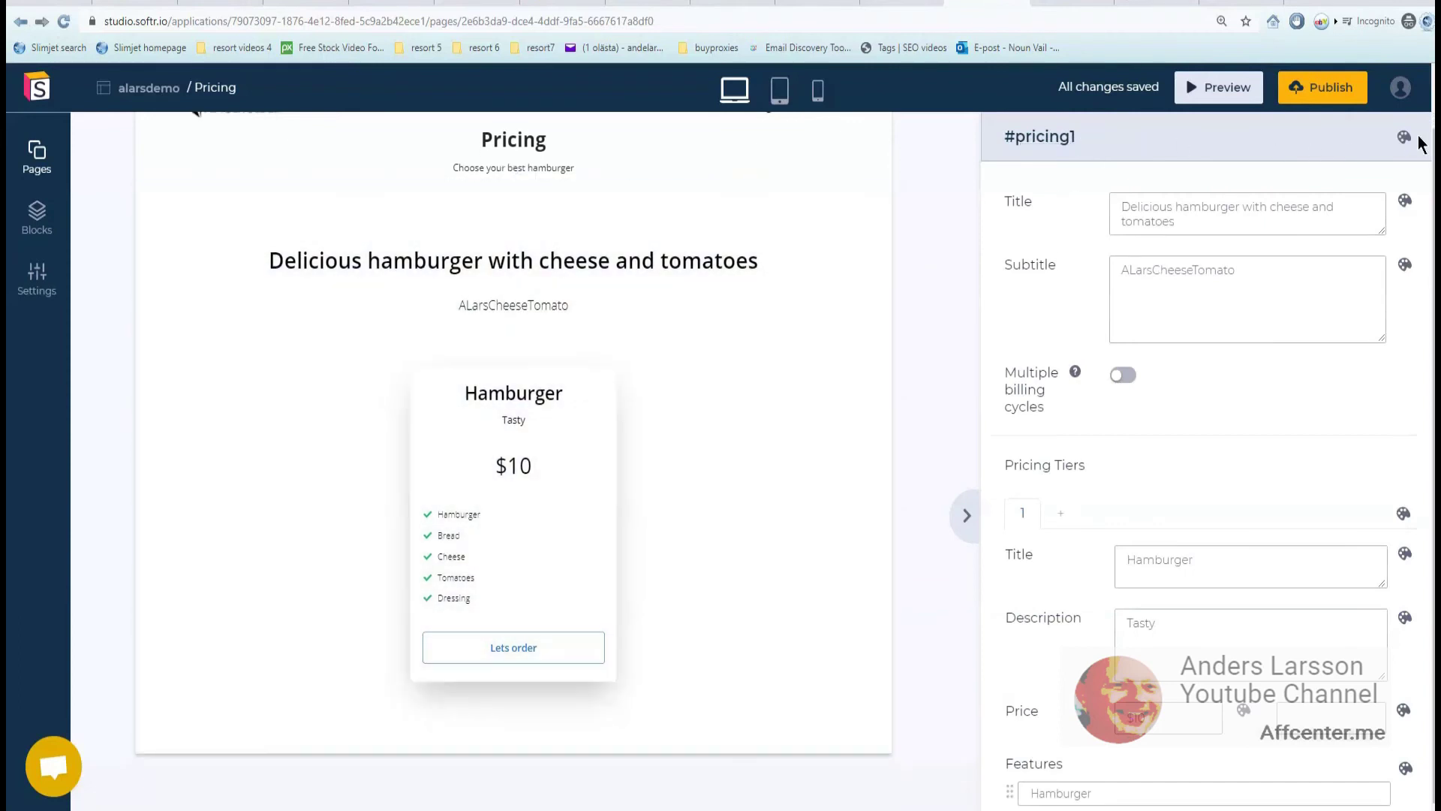
left_click(1404, 137)
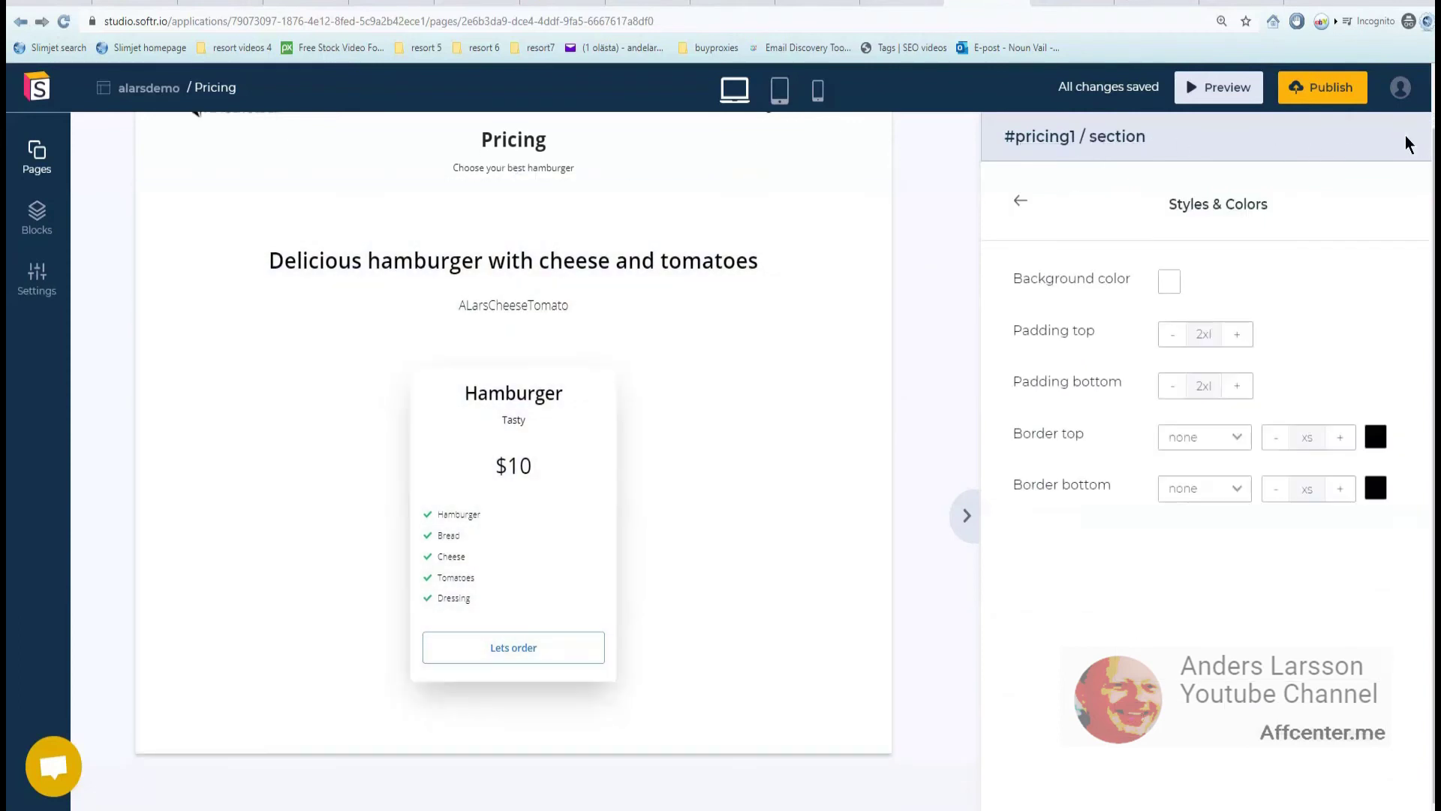
left_click(1171, 336)
left_click(1171, 335)
left_click(1172, 337)
left_click(1173, 342)
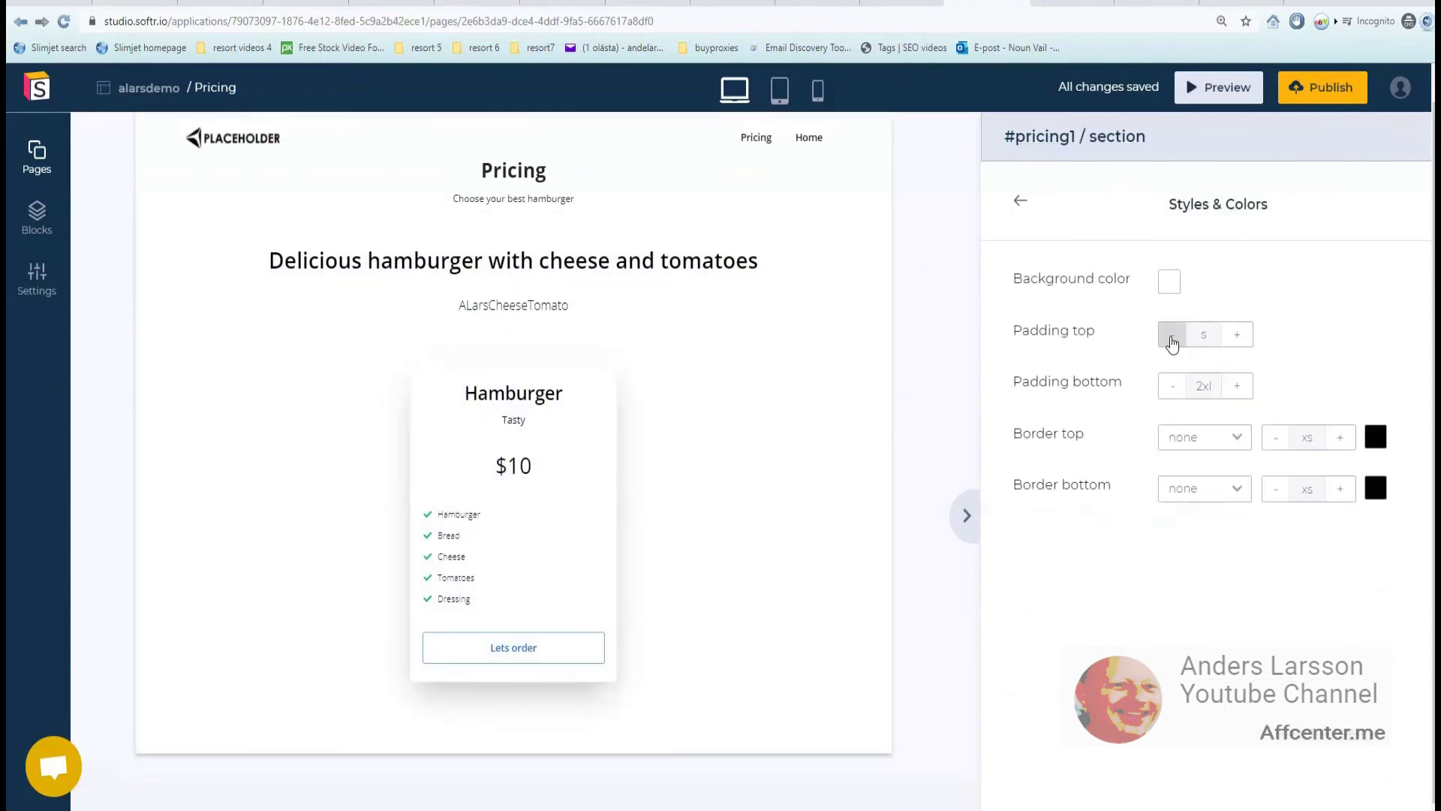
left_click(1172, 342)
left_click(1173, 341)
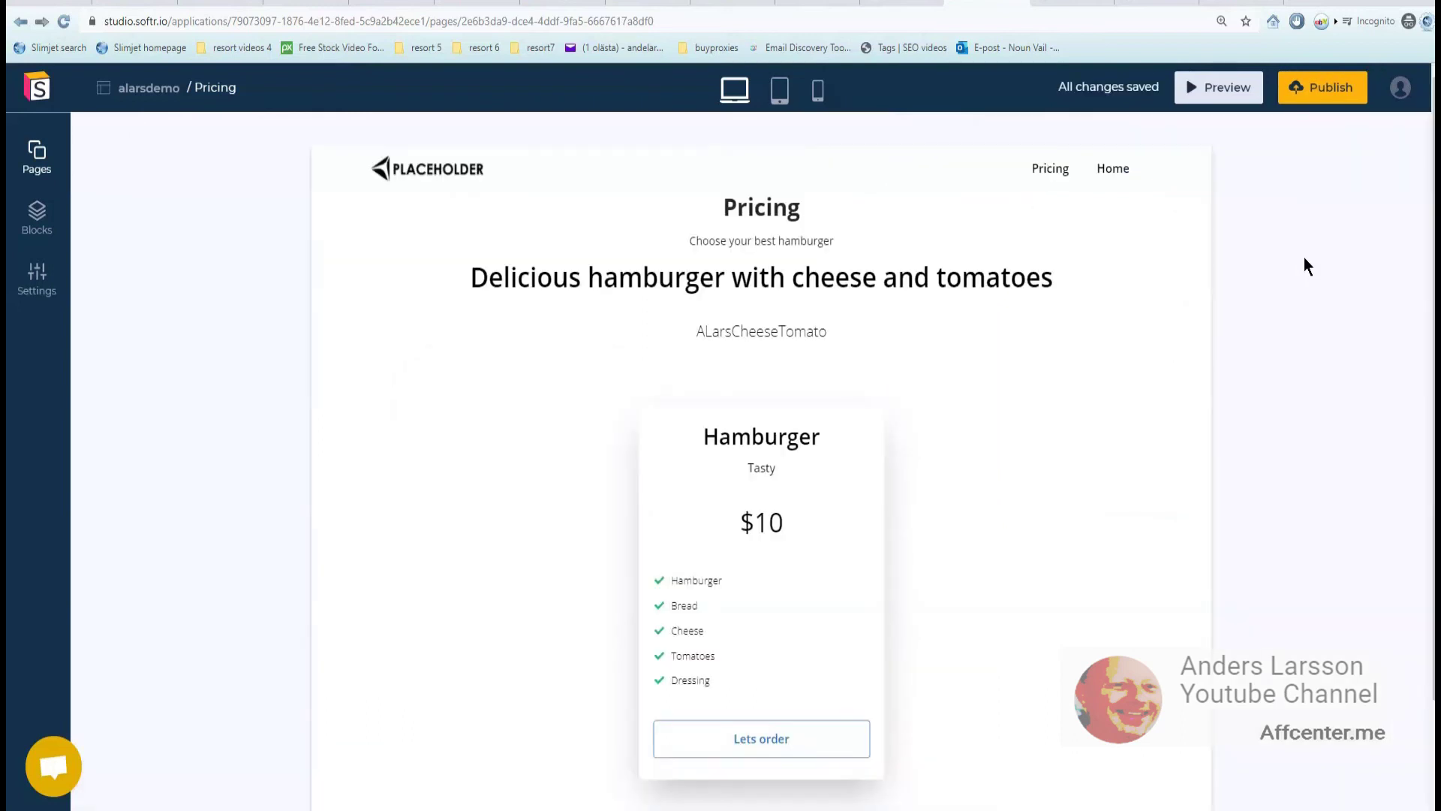
Publish the site again with the finished Pricing page.
left_click(1325, 90)
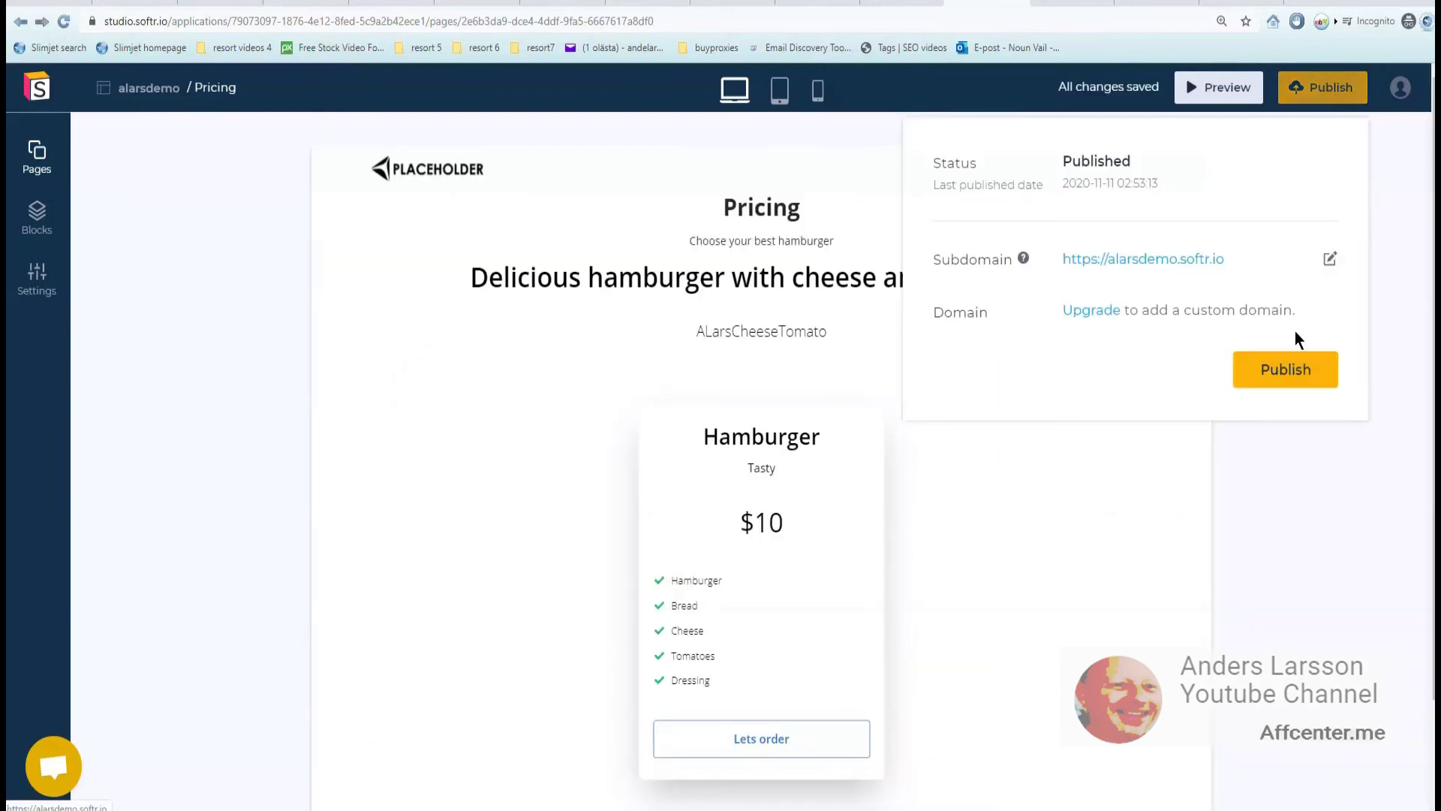
left_click(1288, 371)
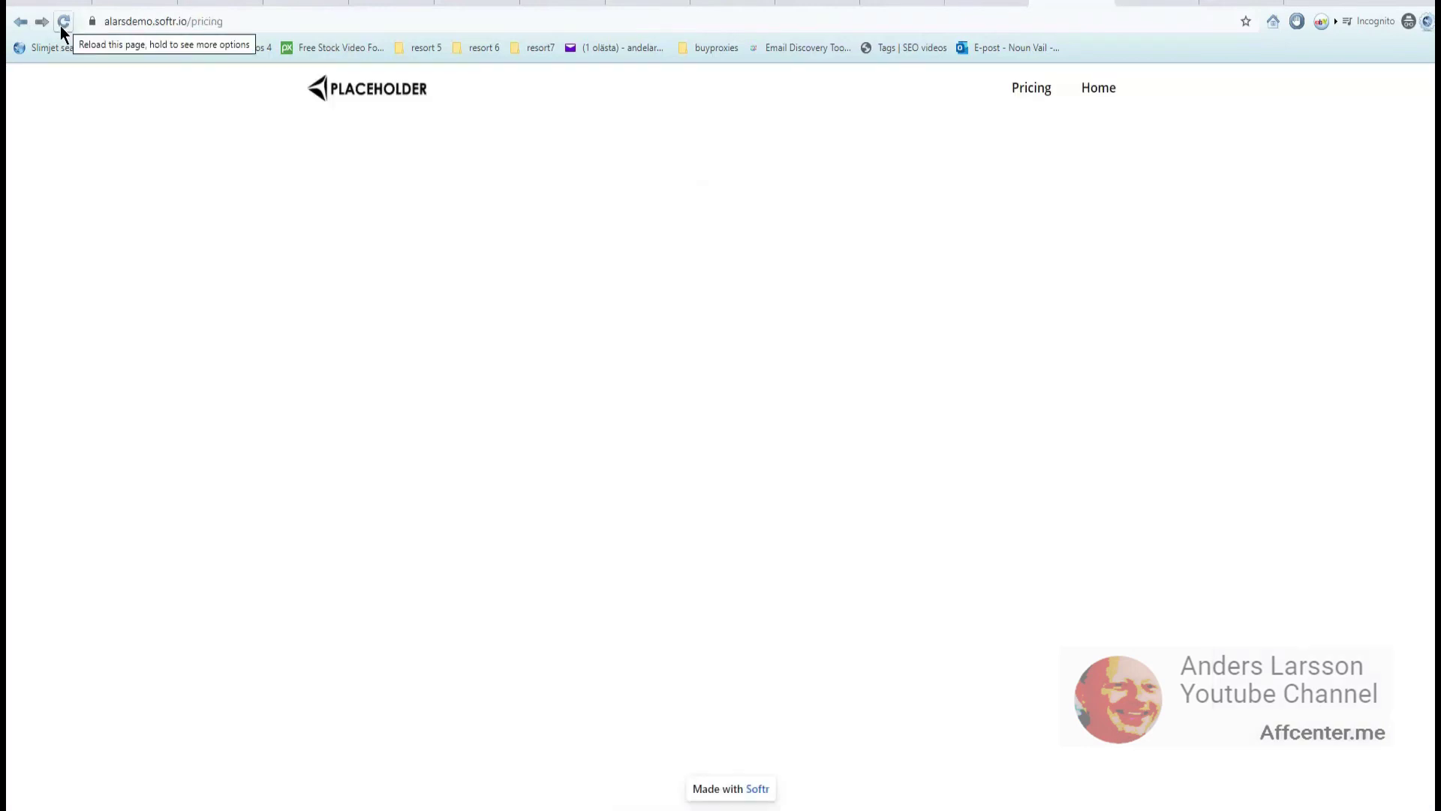
Reload the published alarsdemo.softr.io site and check the Home and Pricing navigation links.
left_click(62, 24)
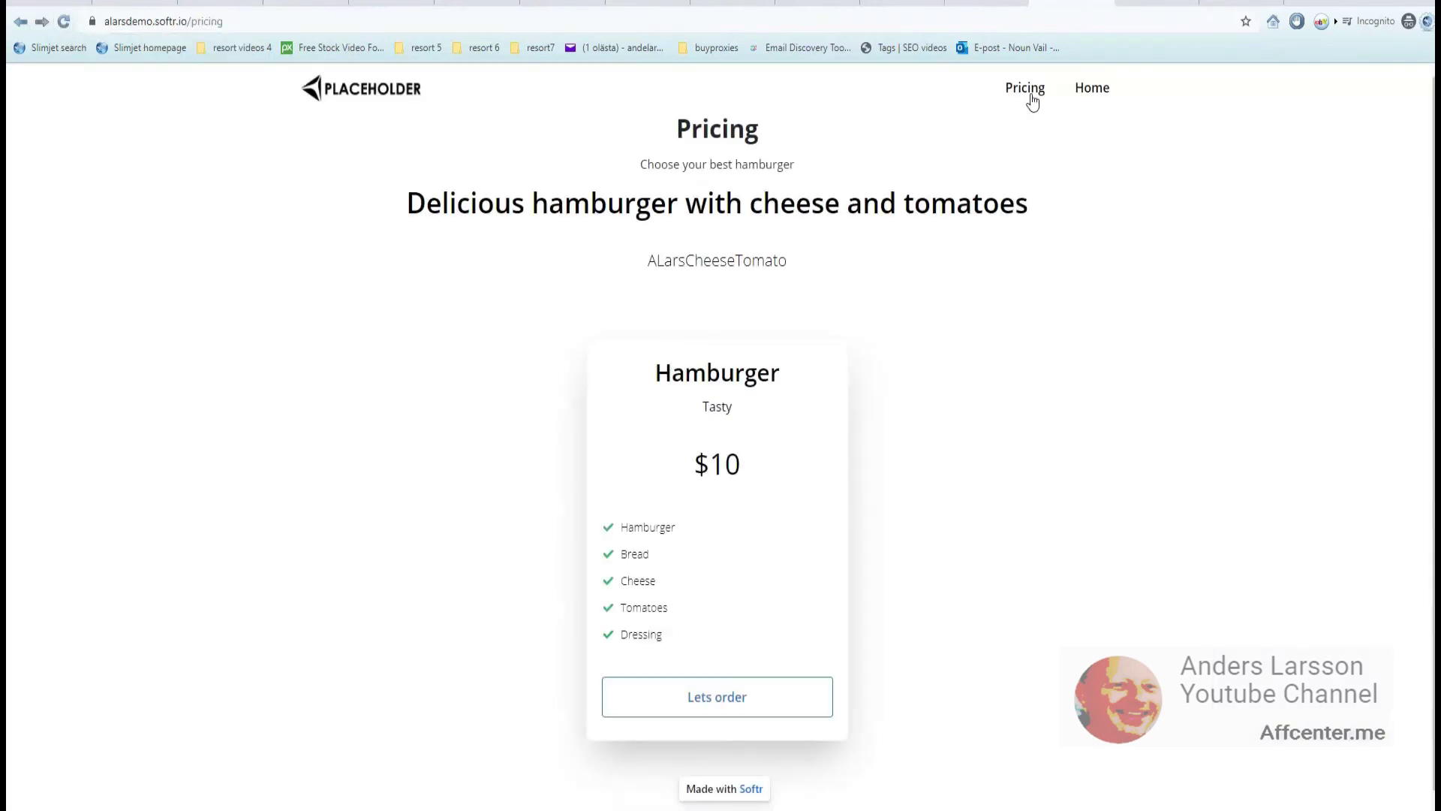
left_click(1093, 94)
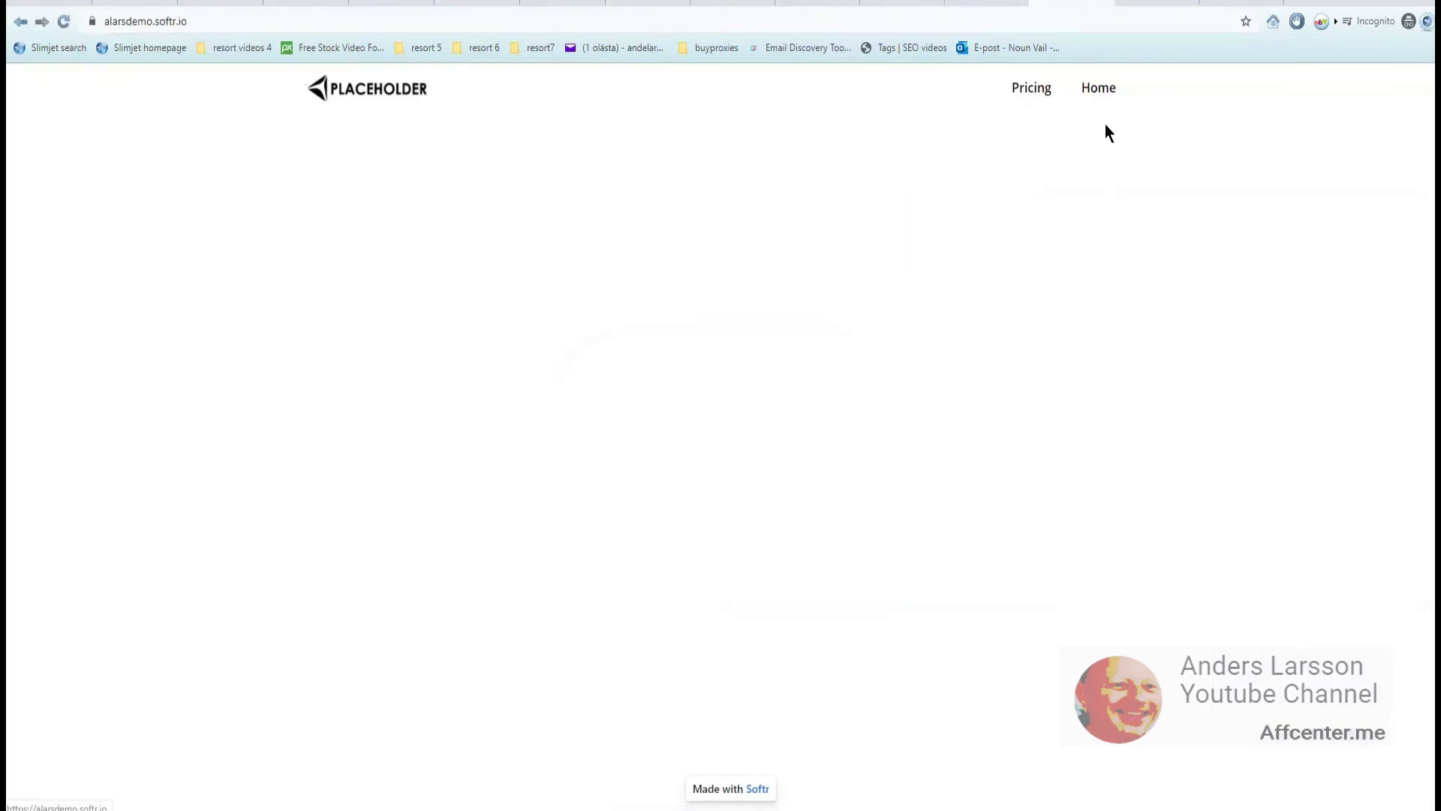
left_click(1030, 98)
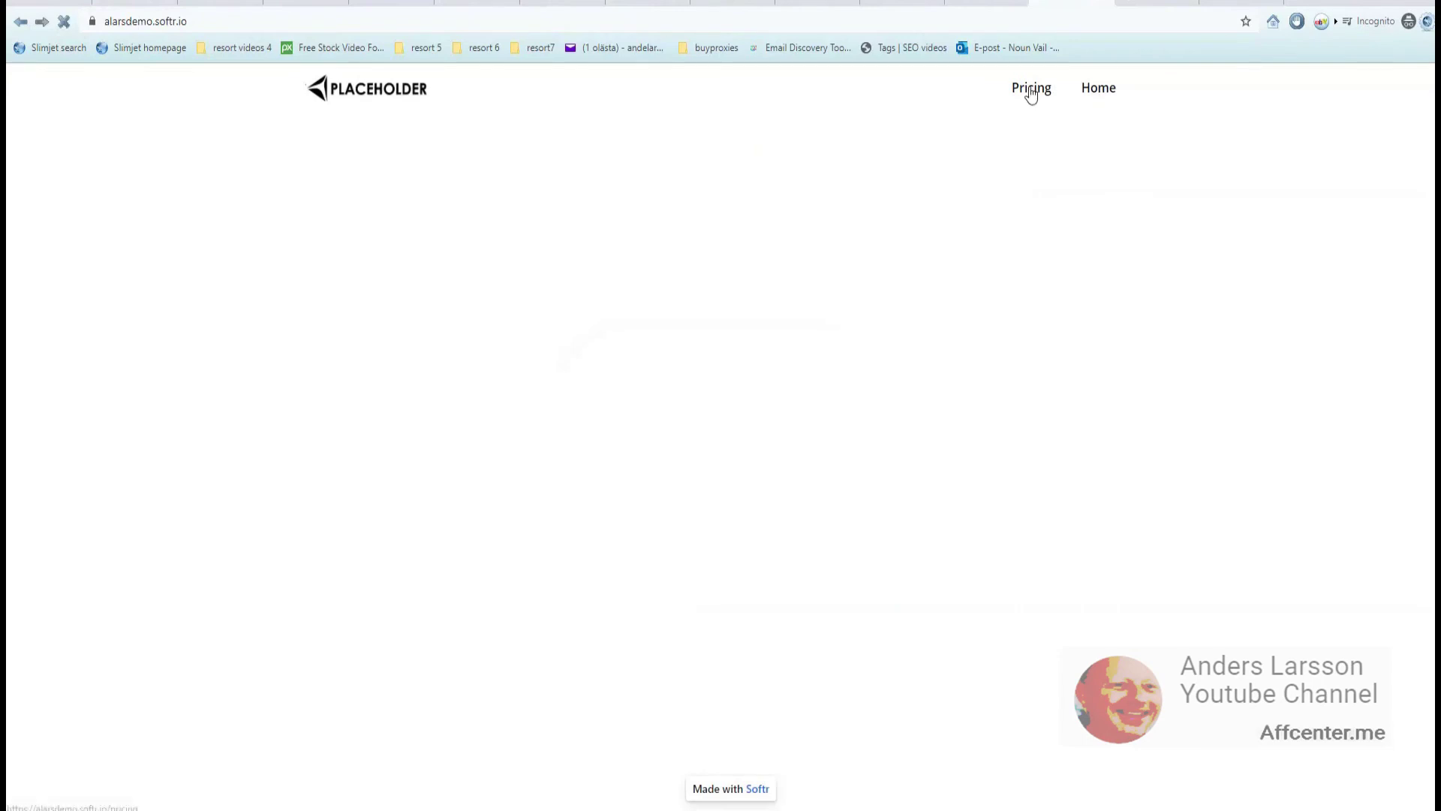
left_click(1092, 92)
left_click(1029, 96)
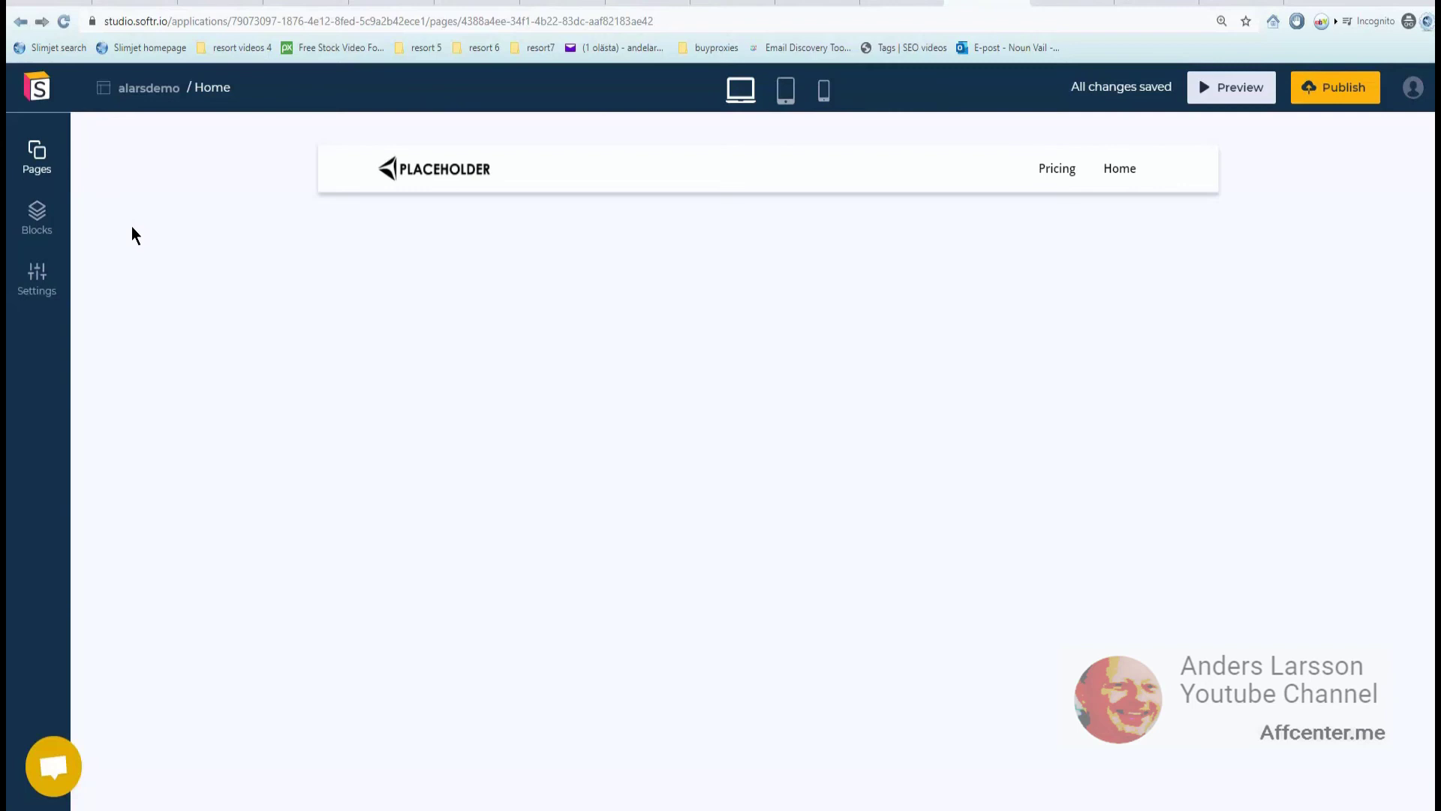
Add a Simple text block from the Other category to the Home page and open its content for editing.
left_click(36, 225)
scroll(233, 458, "down", 4)
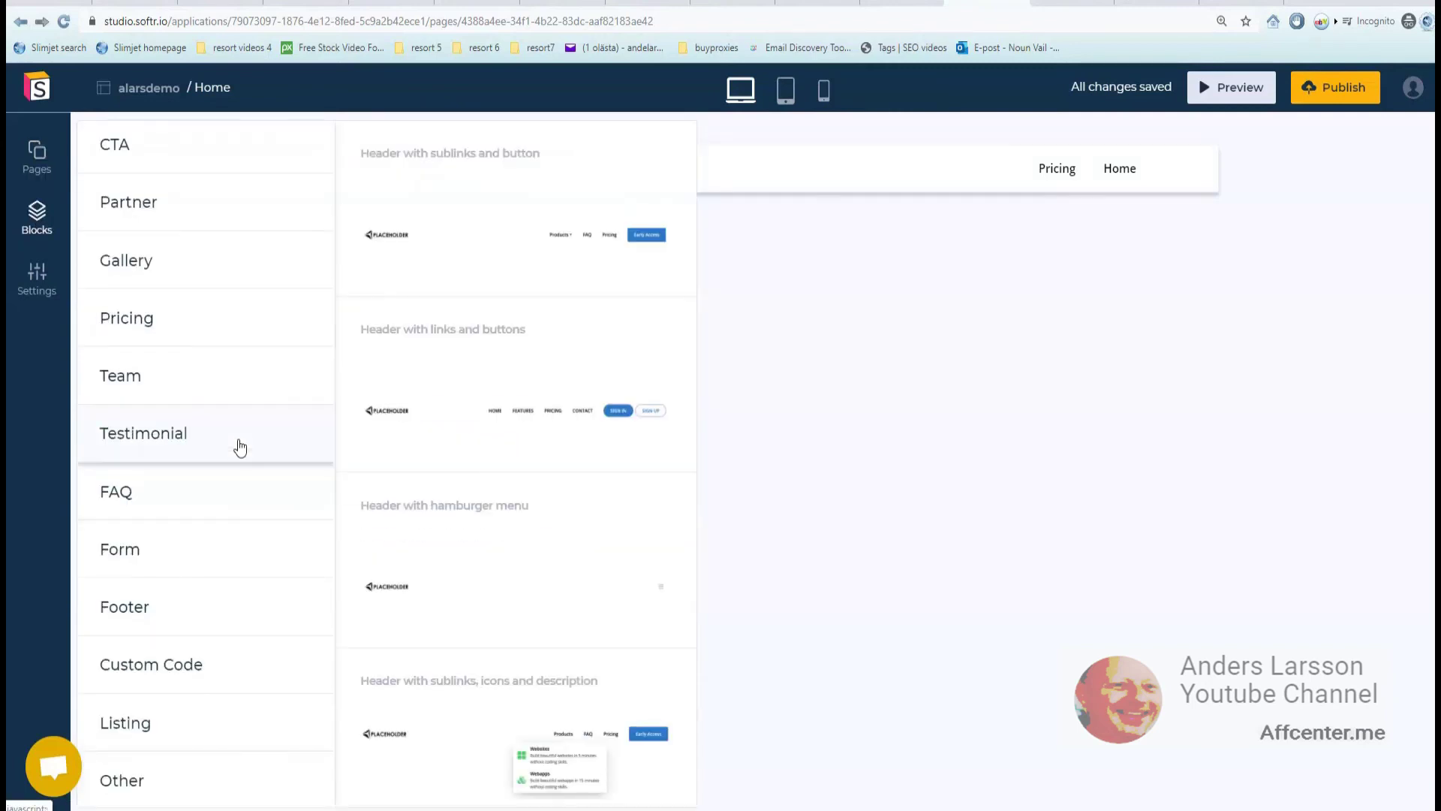
left_click(159, 784)
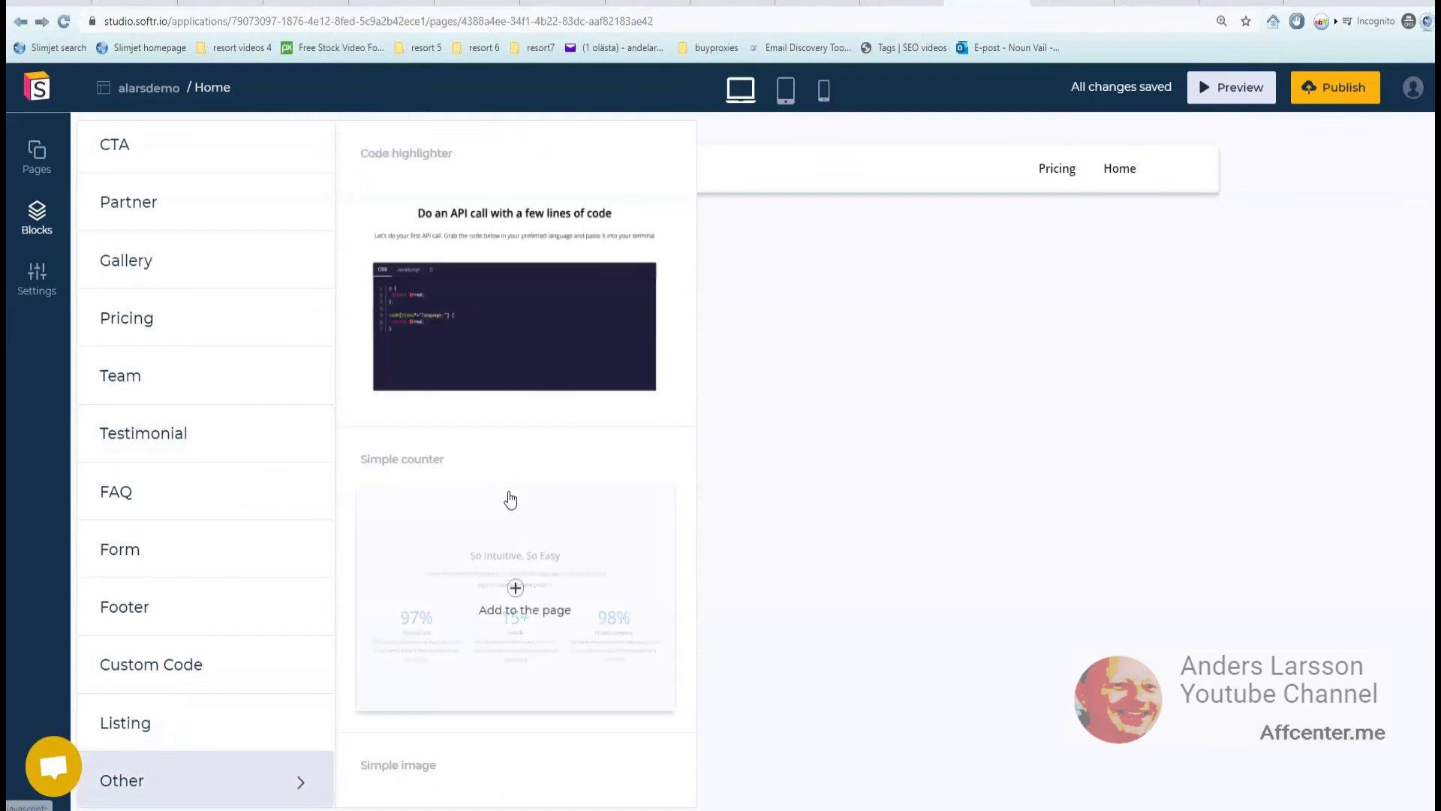
scroll(506, 487, "down", 8)
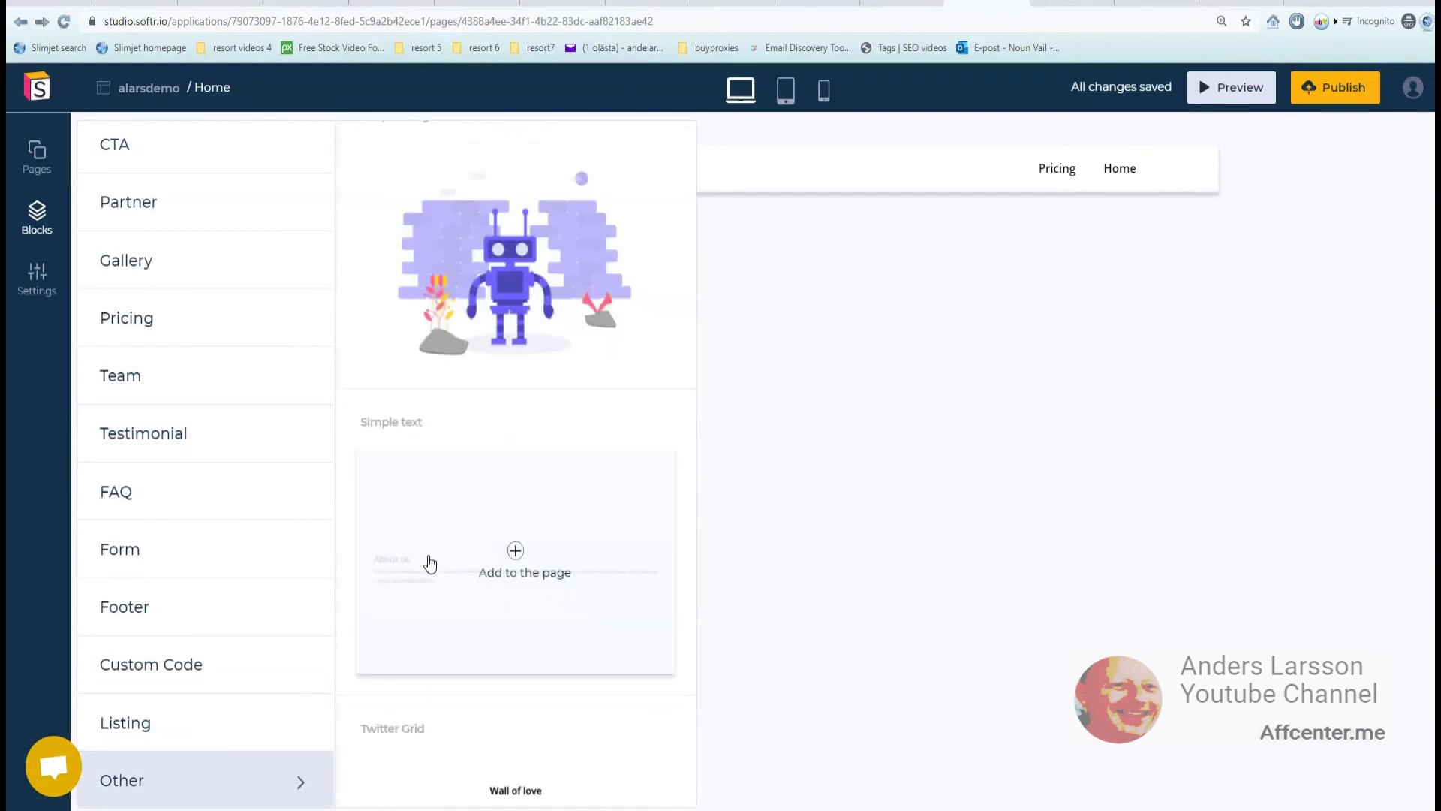
left_click(460, 579)
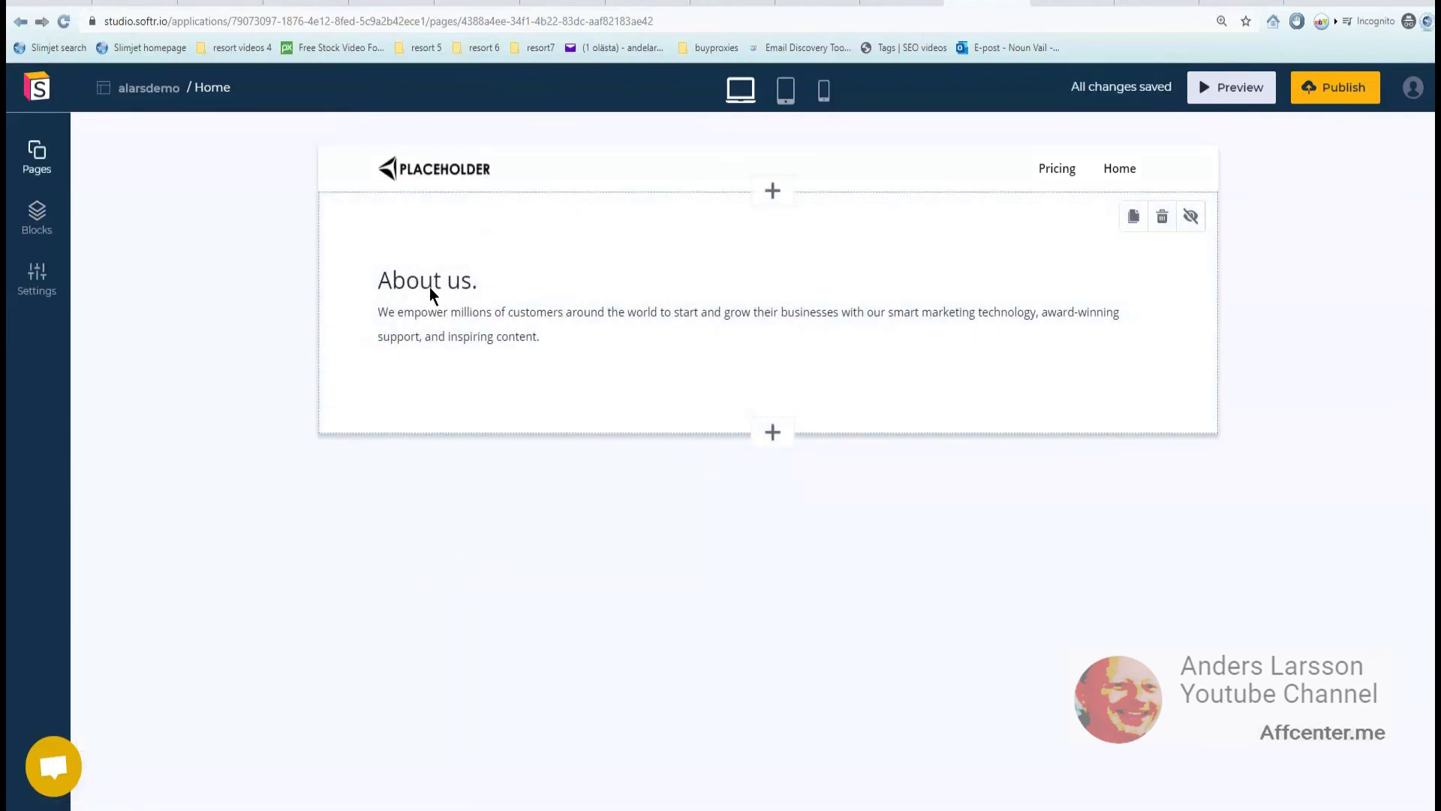
left_click(912, 383)
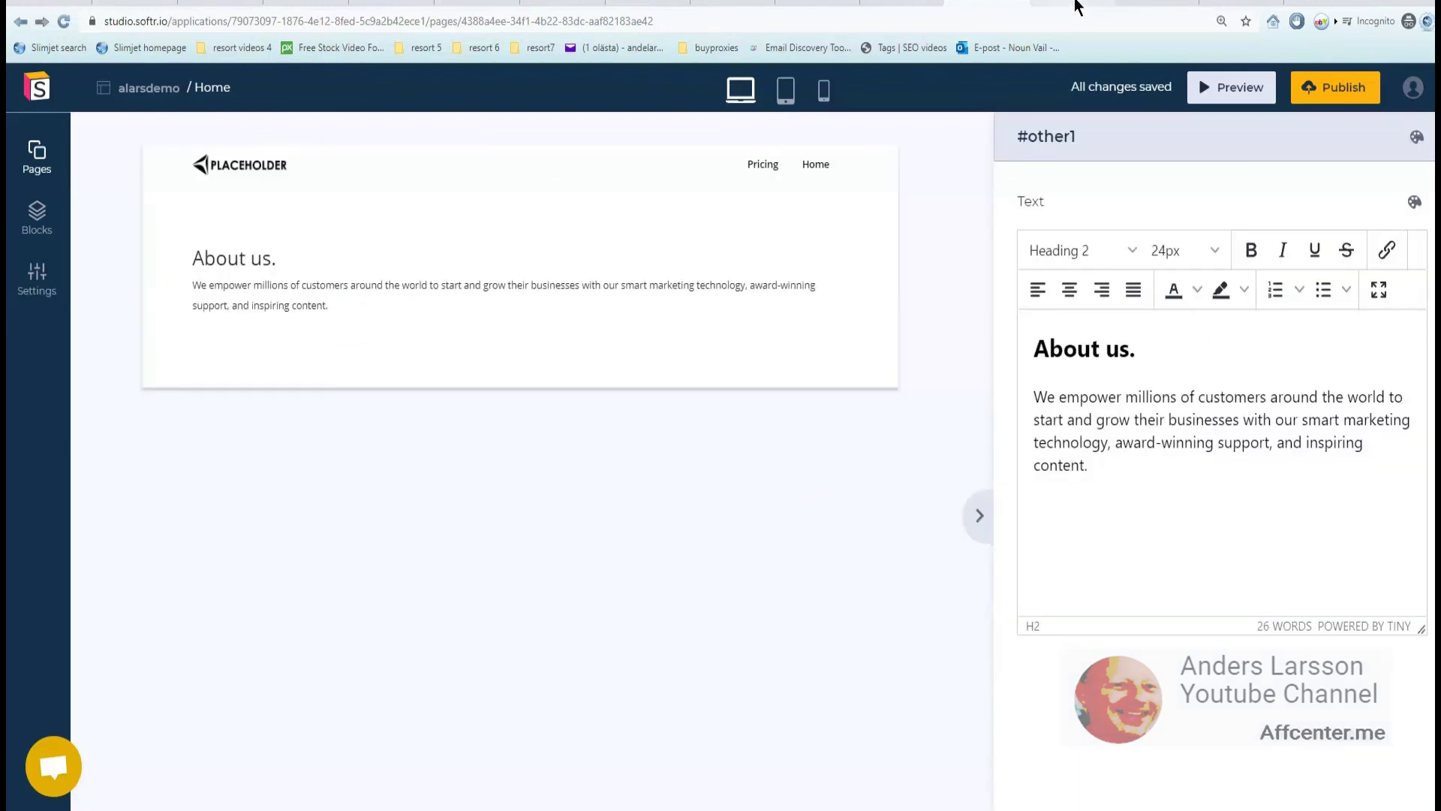
Switch to html5-editor.net, make Hello world bold and insert a 2 x 2 table with the cells One, Two, Three and Four.
left_click(1164, 3)
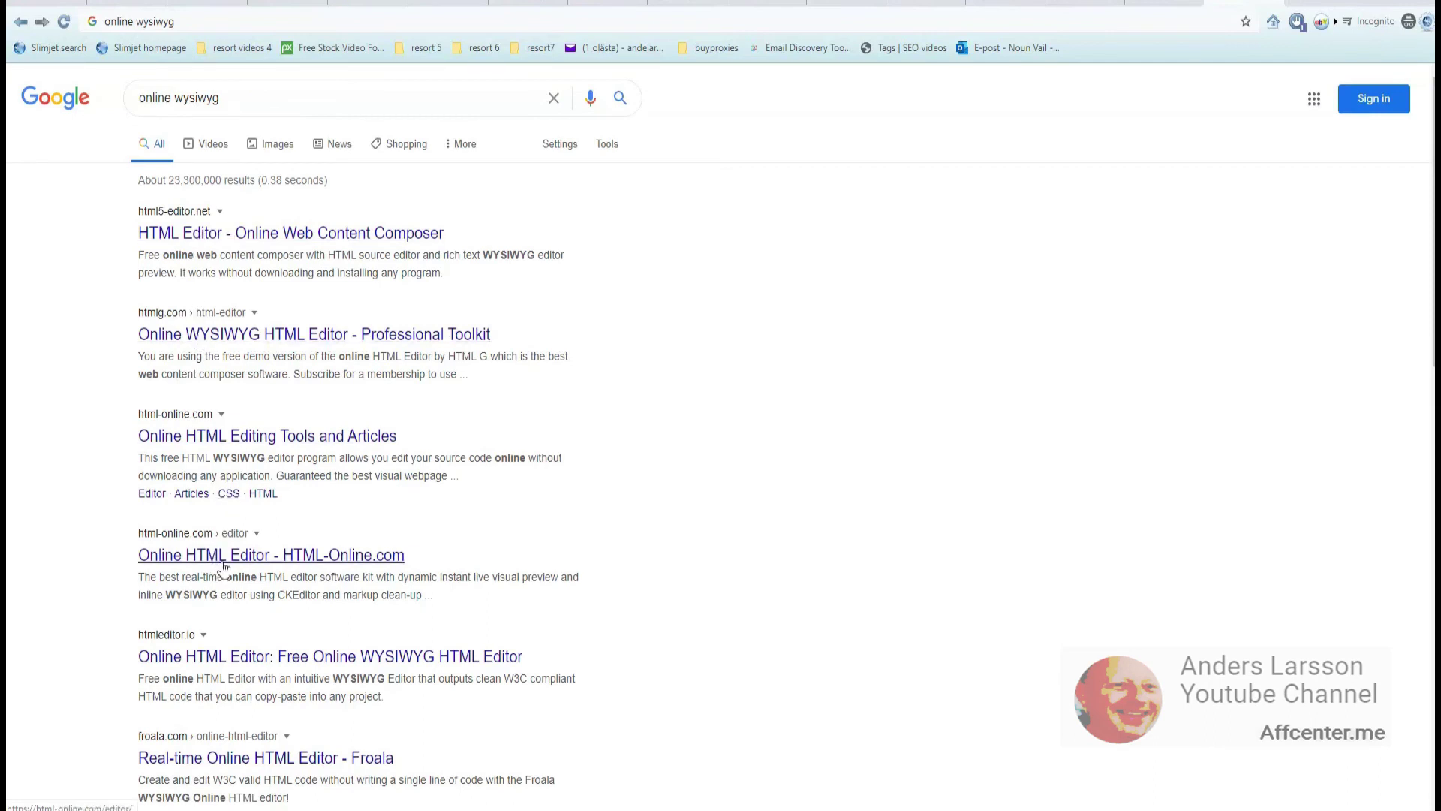
left_click(258, 234)
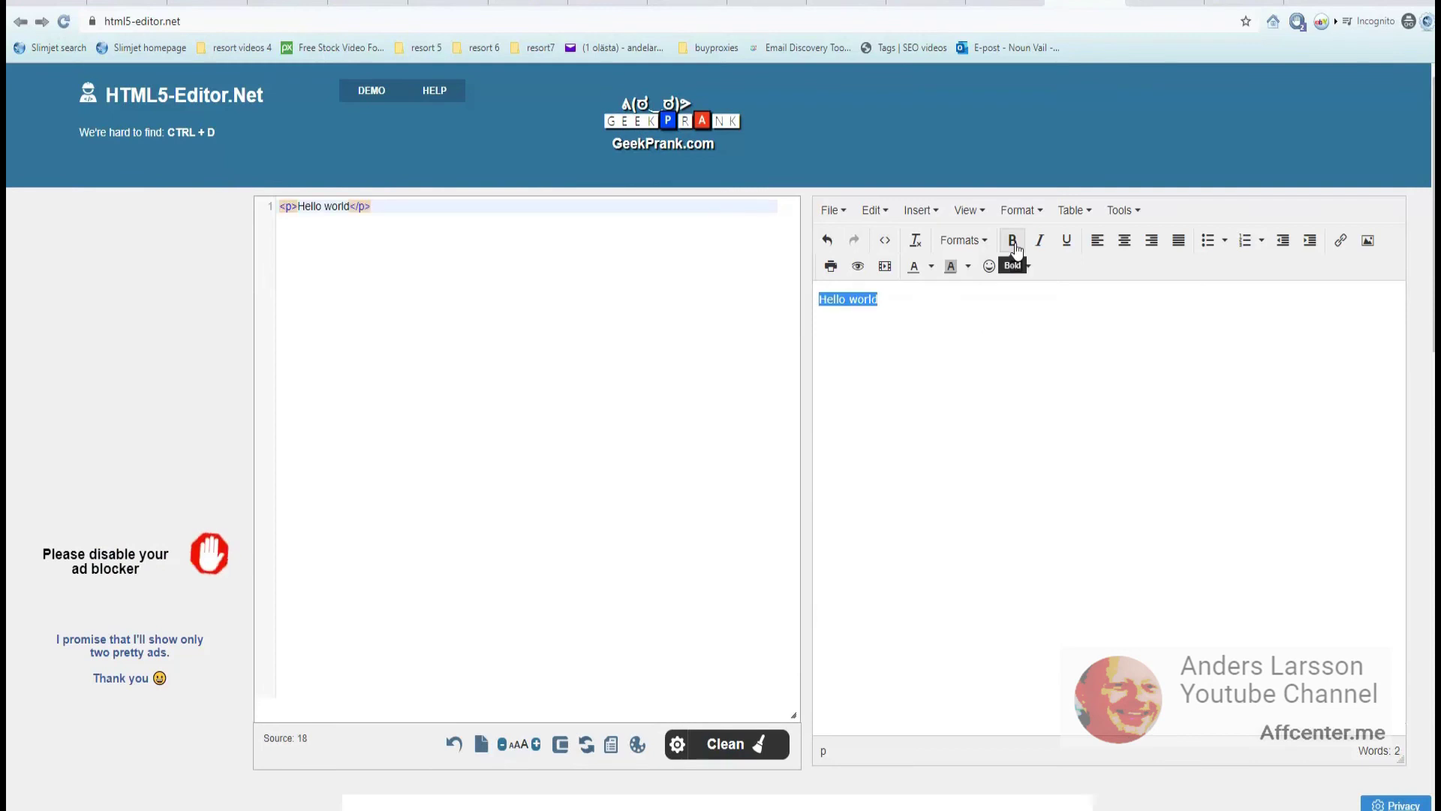
left_click(1012, 240)
left_click(1003, 330)
left_click(1019, 265)
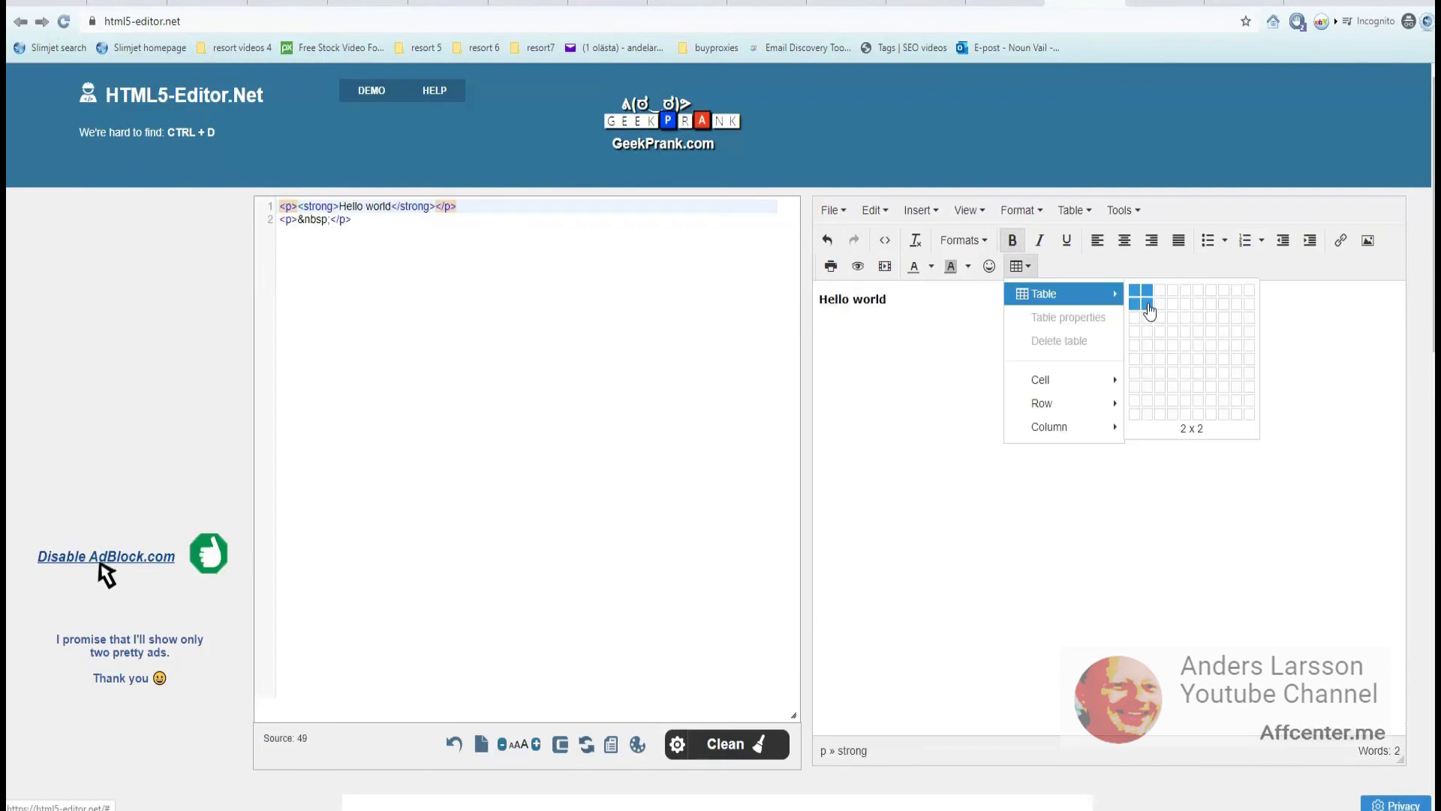
left_click(1148, 303)
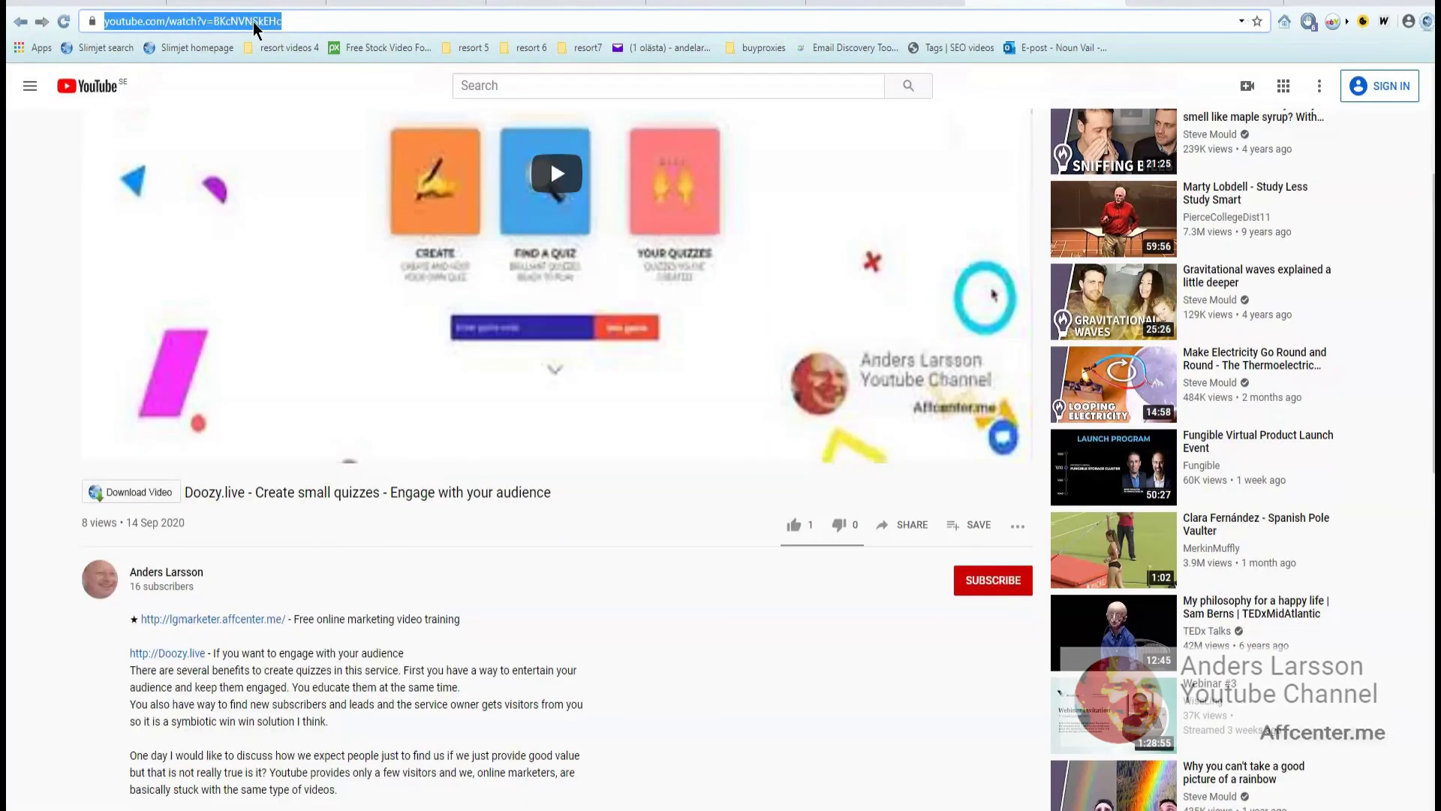
right_click(254, 24)
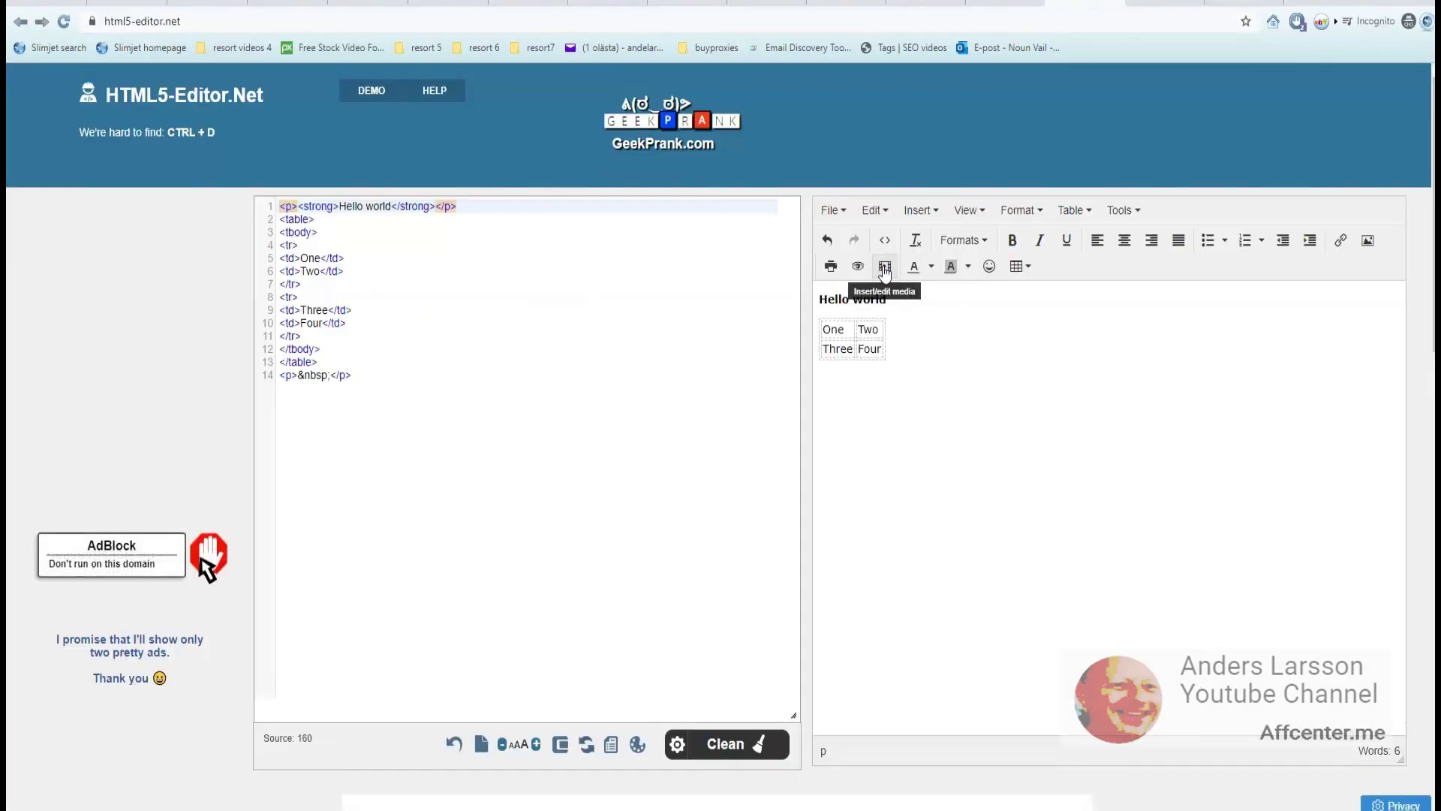
left_click(884, 269)
type("https://www.youtube.com/watch?v=BKcNVNSkEHc")
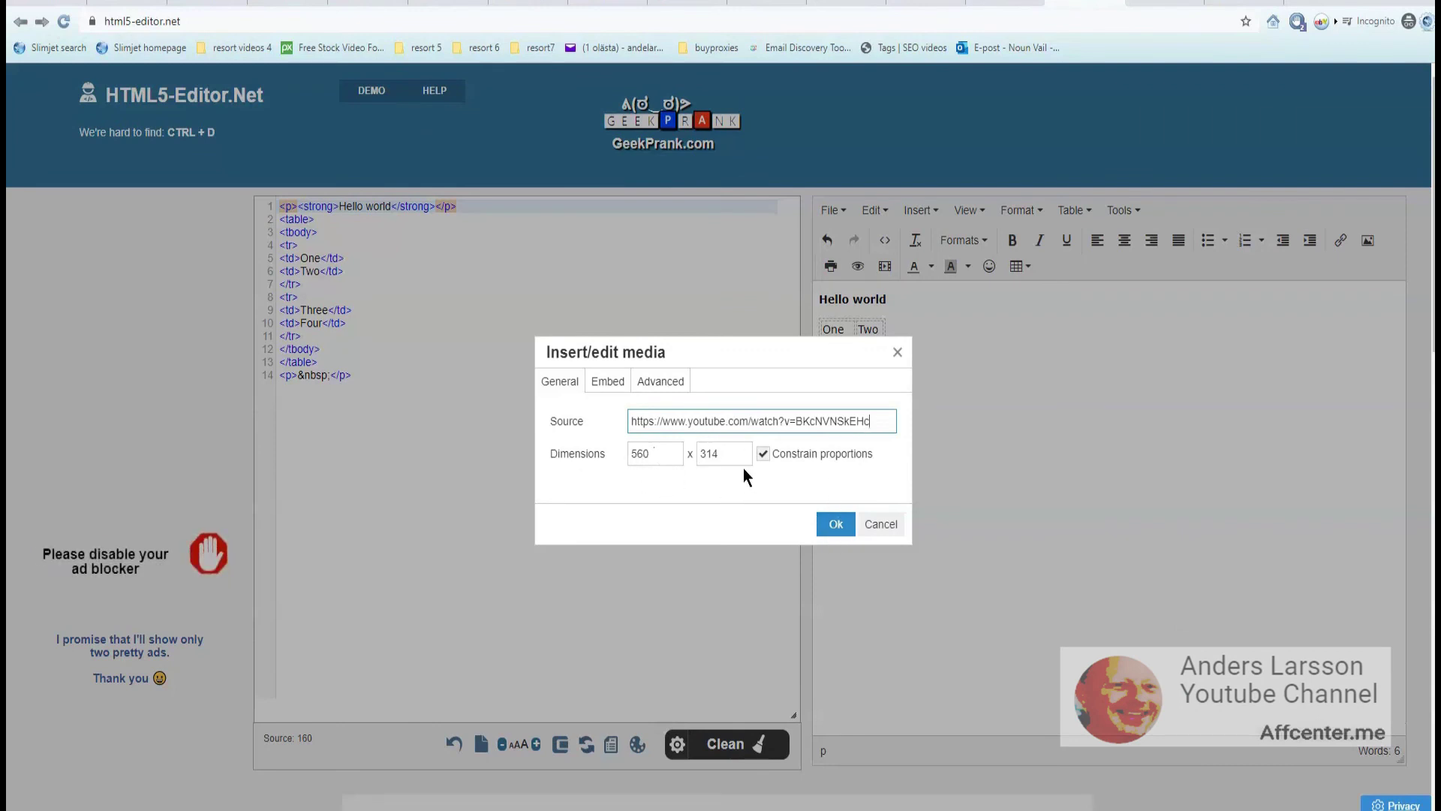
left_click(835, 524)
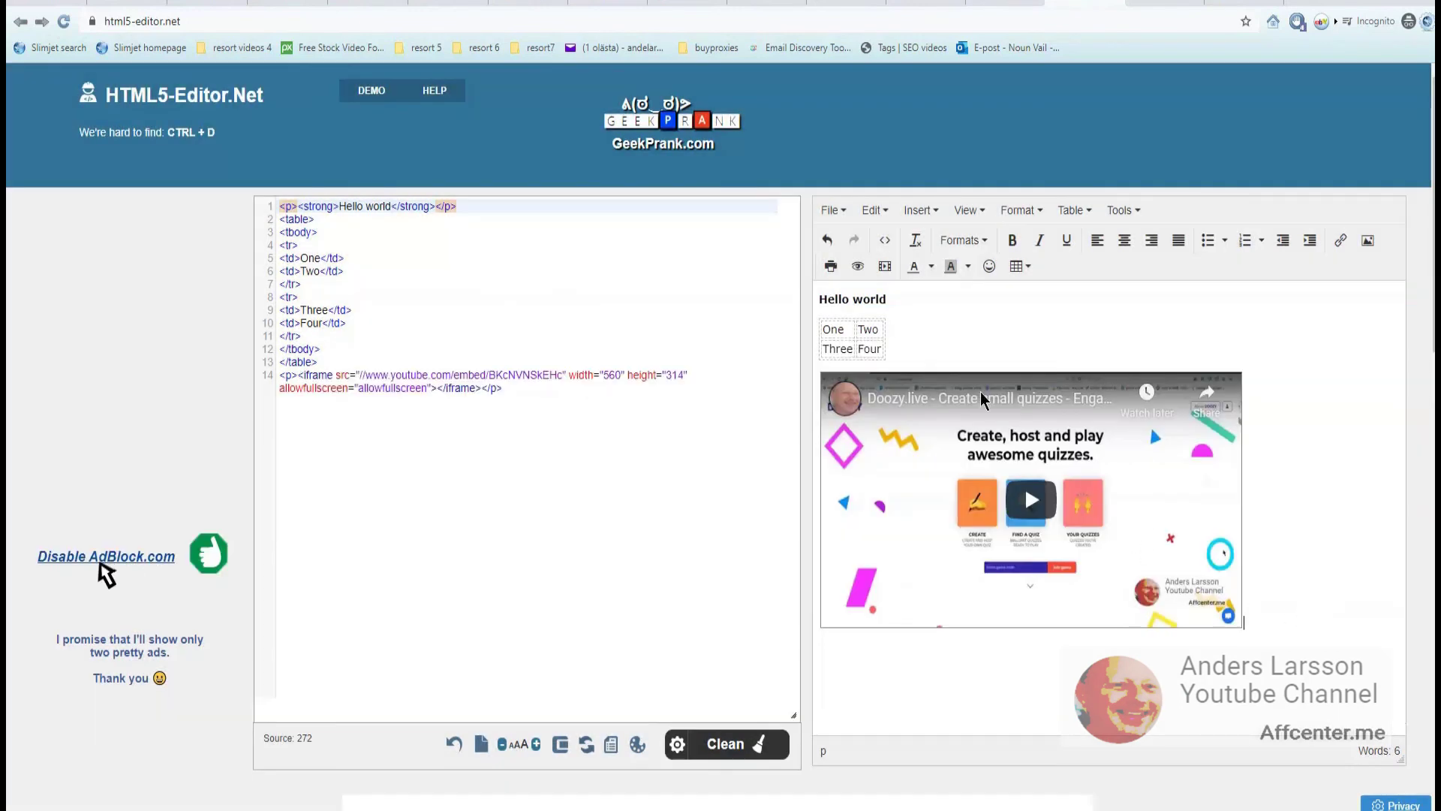
Copy all the HTML editor's content and replace the About us text in the Softr Home page's text block with it.
left_click(917, 300)
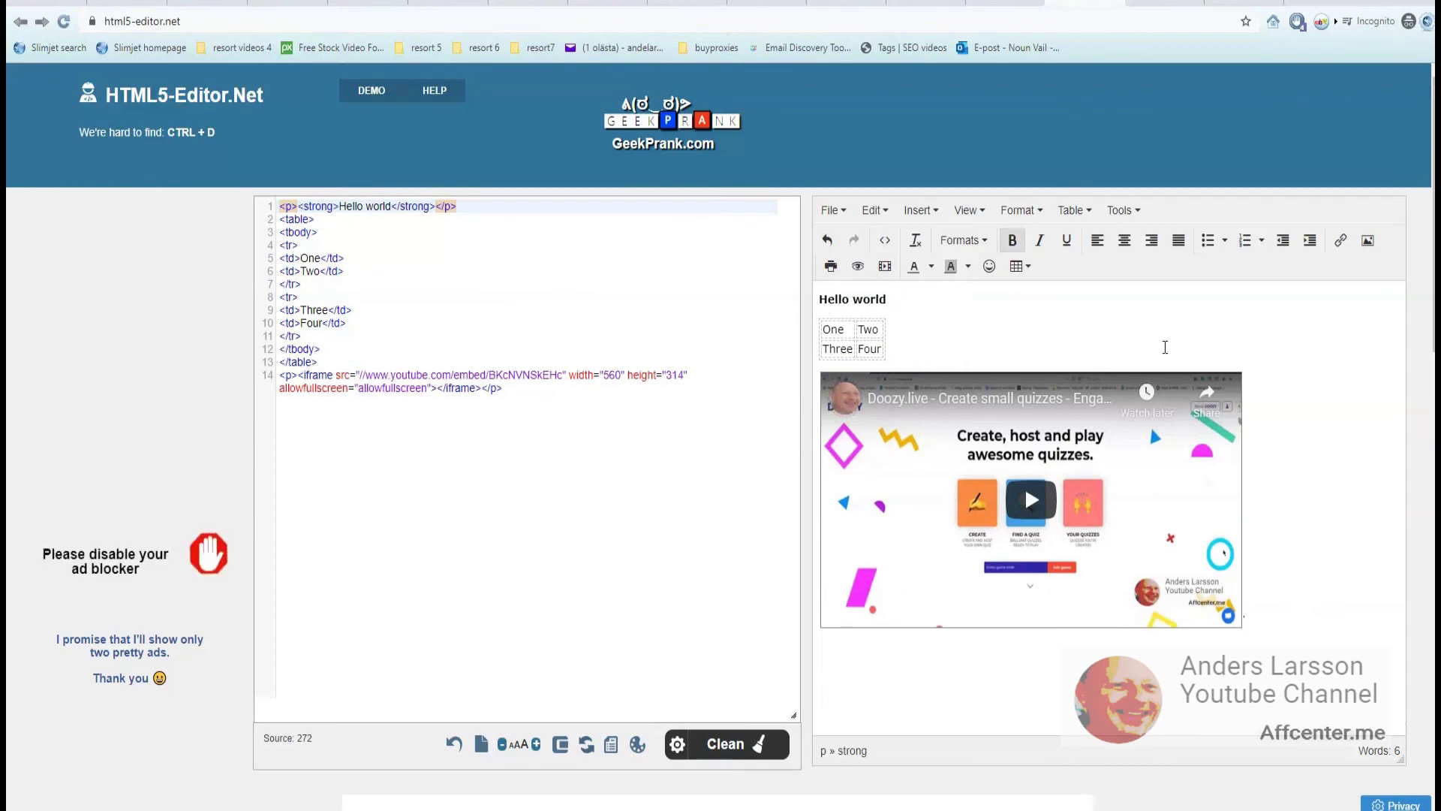
key("ctrl+a")
key("ctrl+c")
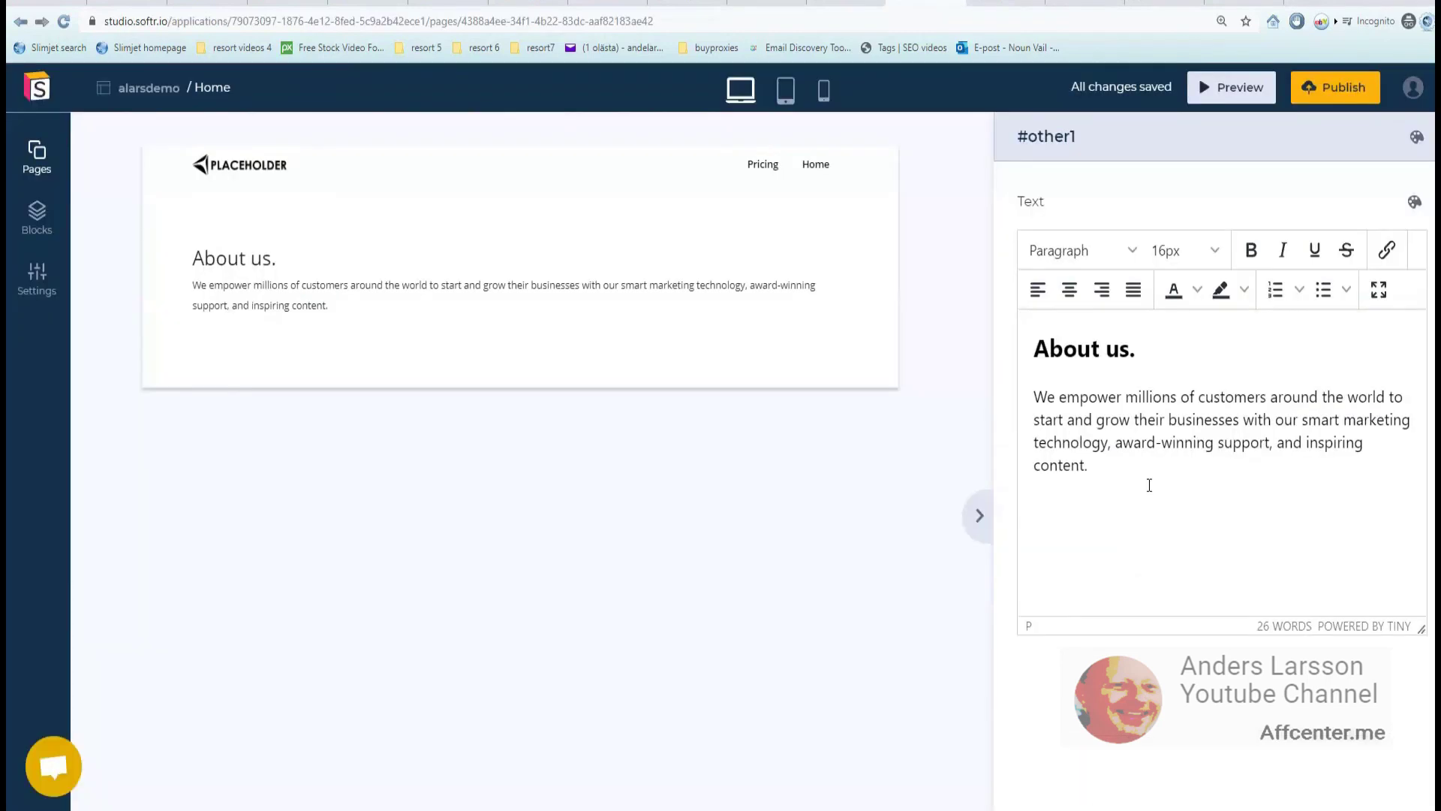
left_click_drag(1123, 505, 984, 304)
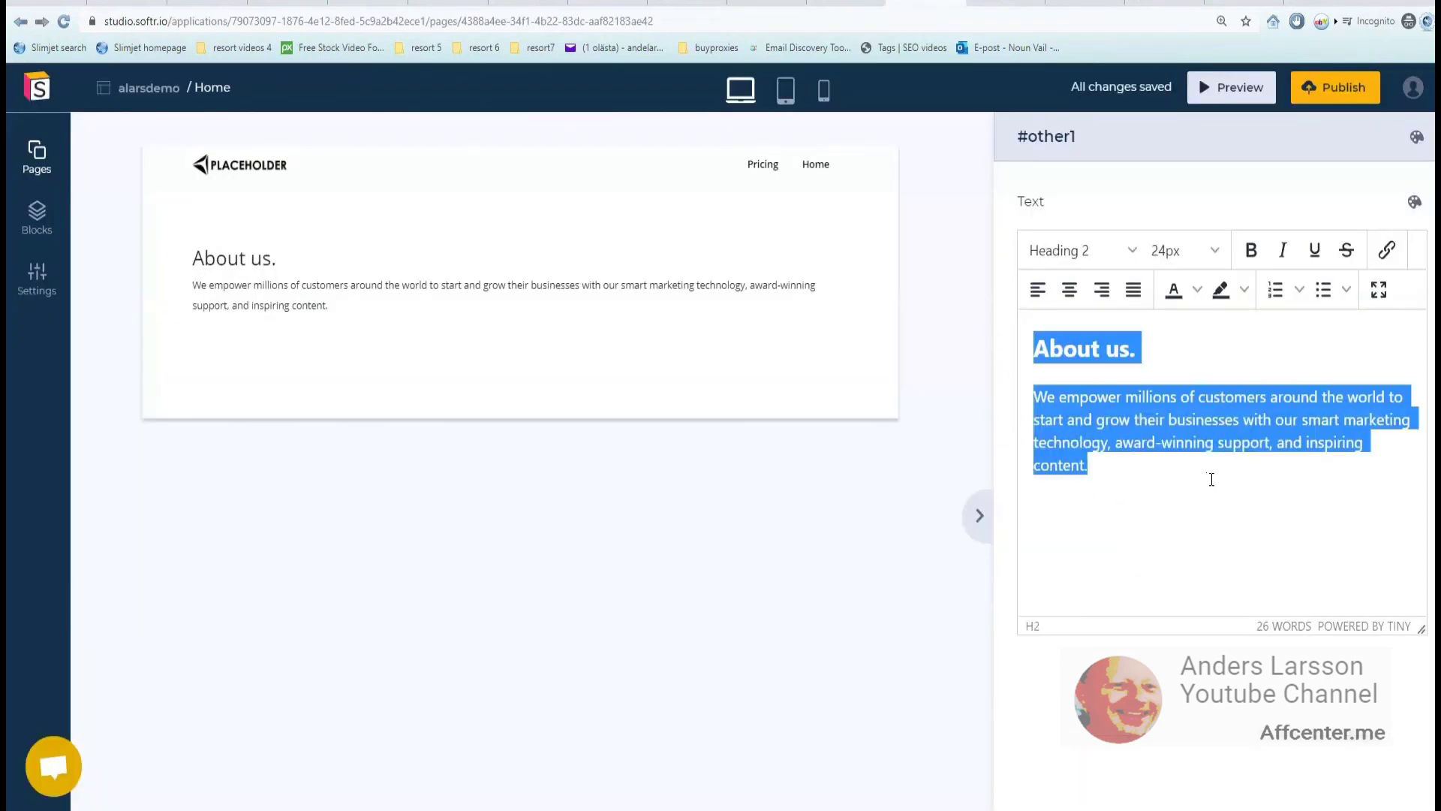
key("ctrl+v")
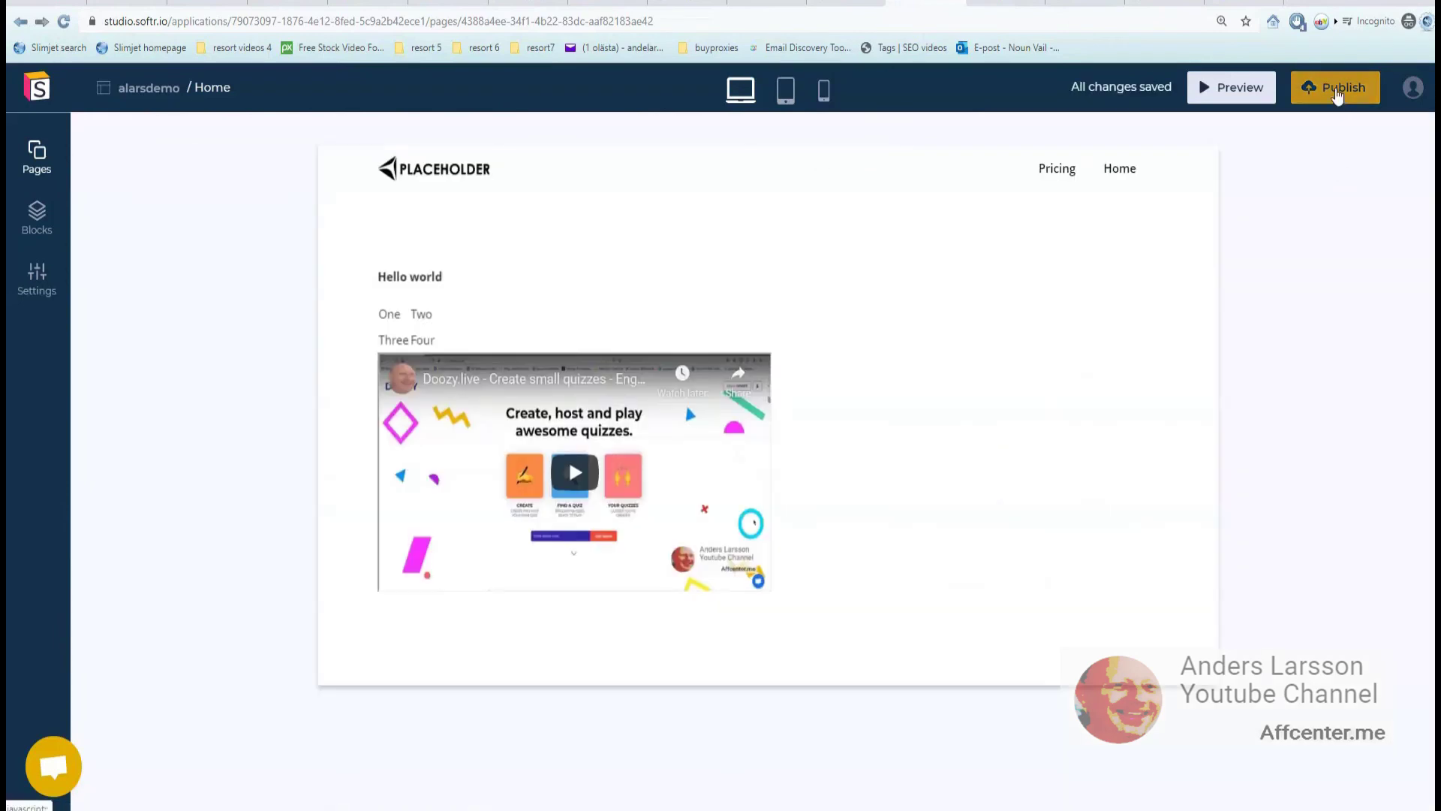
Publish the site again with the new Home page content.
left_click(1338, 90)
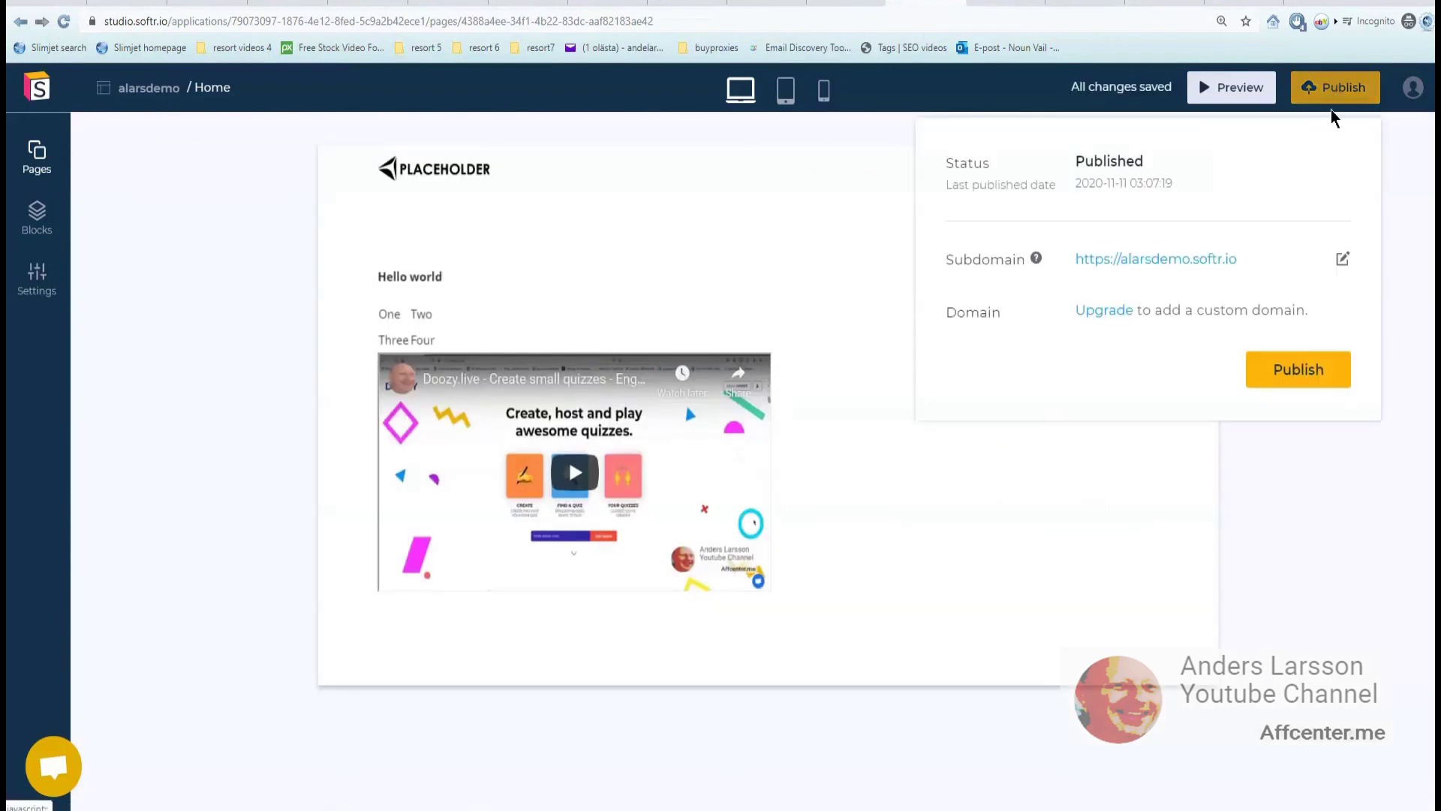
left_click(1297, 375)
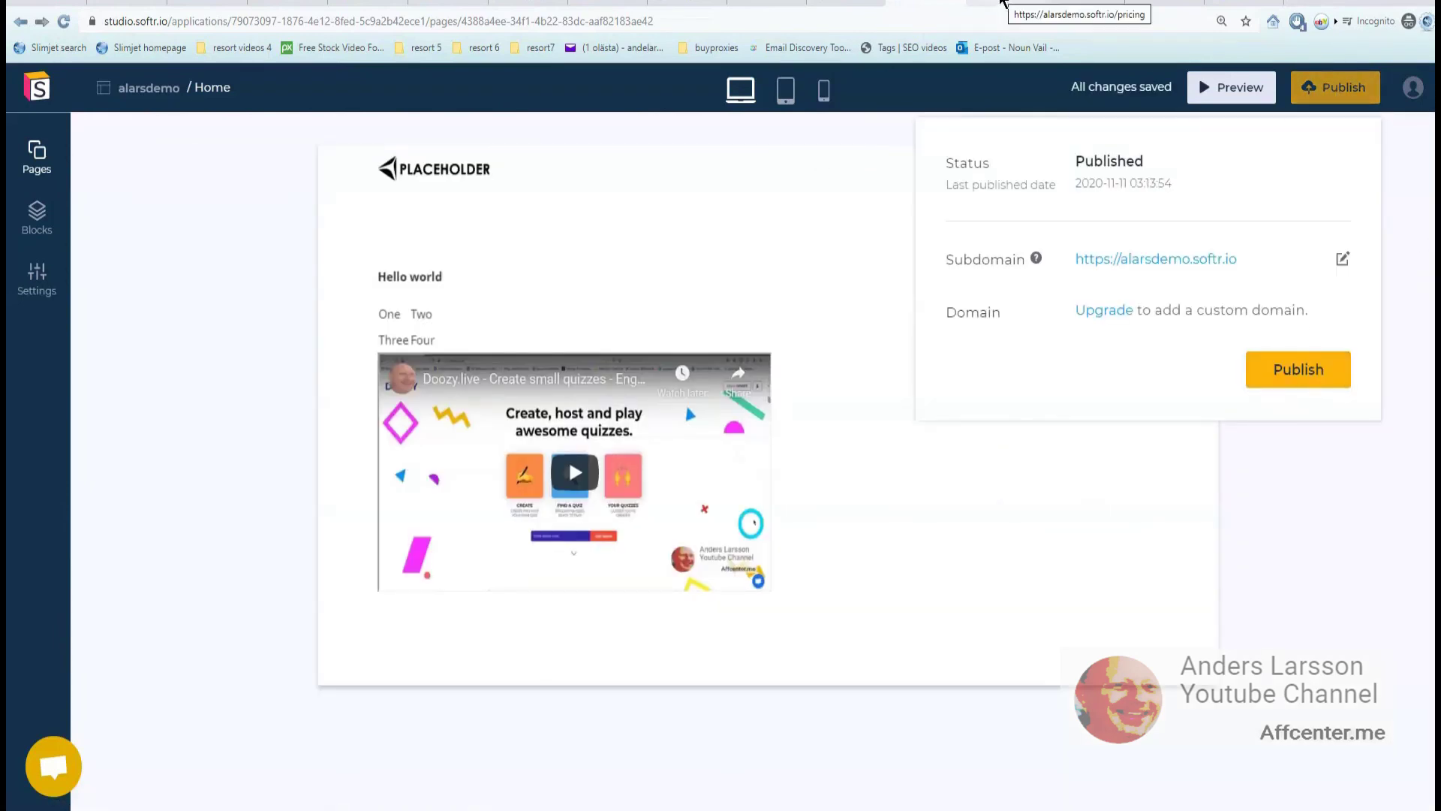
Reload the published site, open its Home page and play the embedded video to check it.
left_click(1006, 3)
left_click(63, 21)
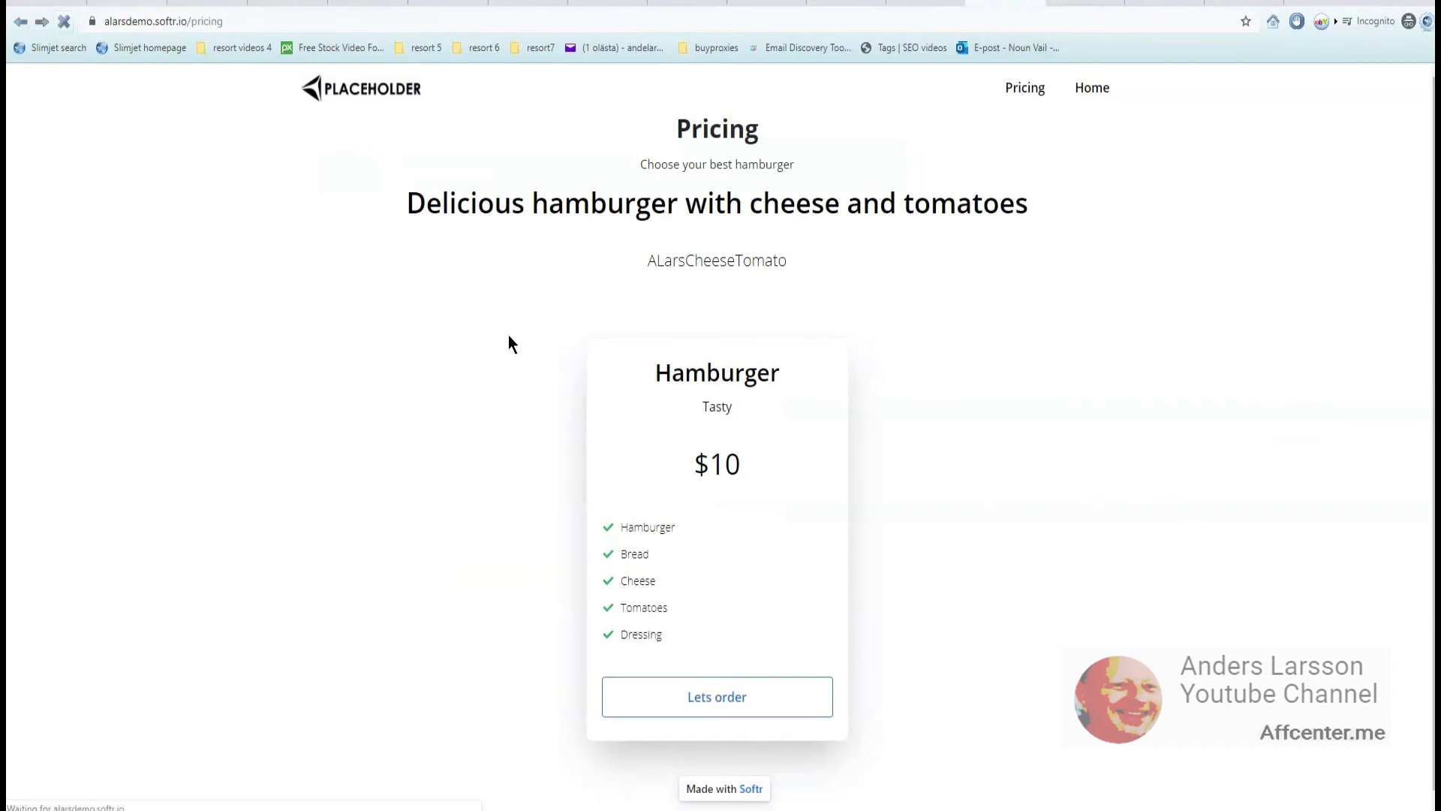
left_click(1092, 88)
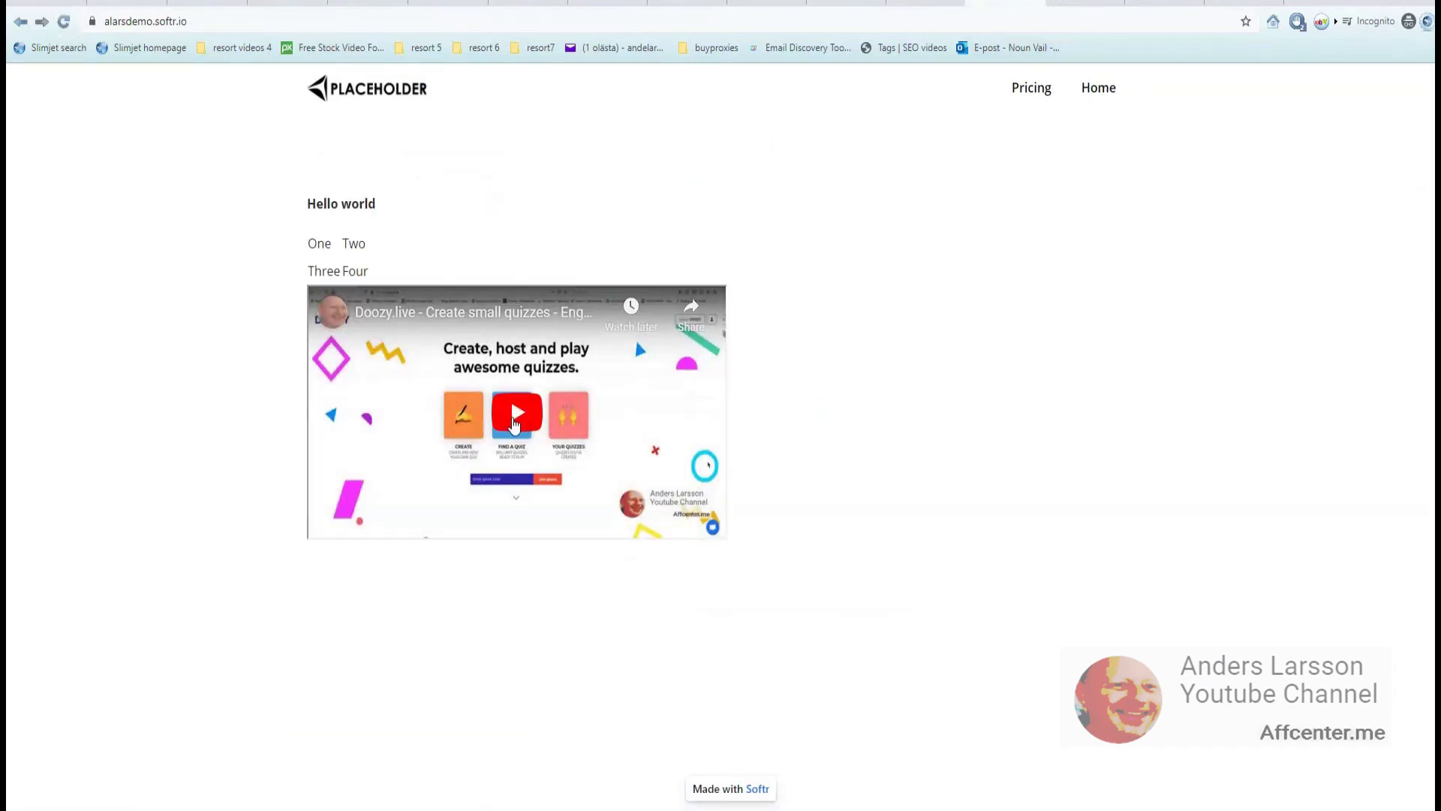
left_click(507, 418)
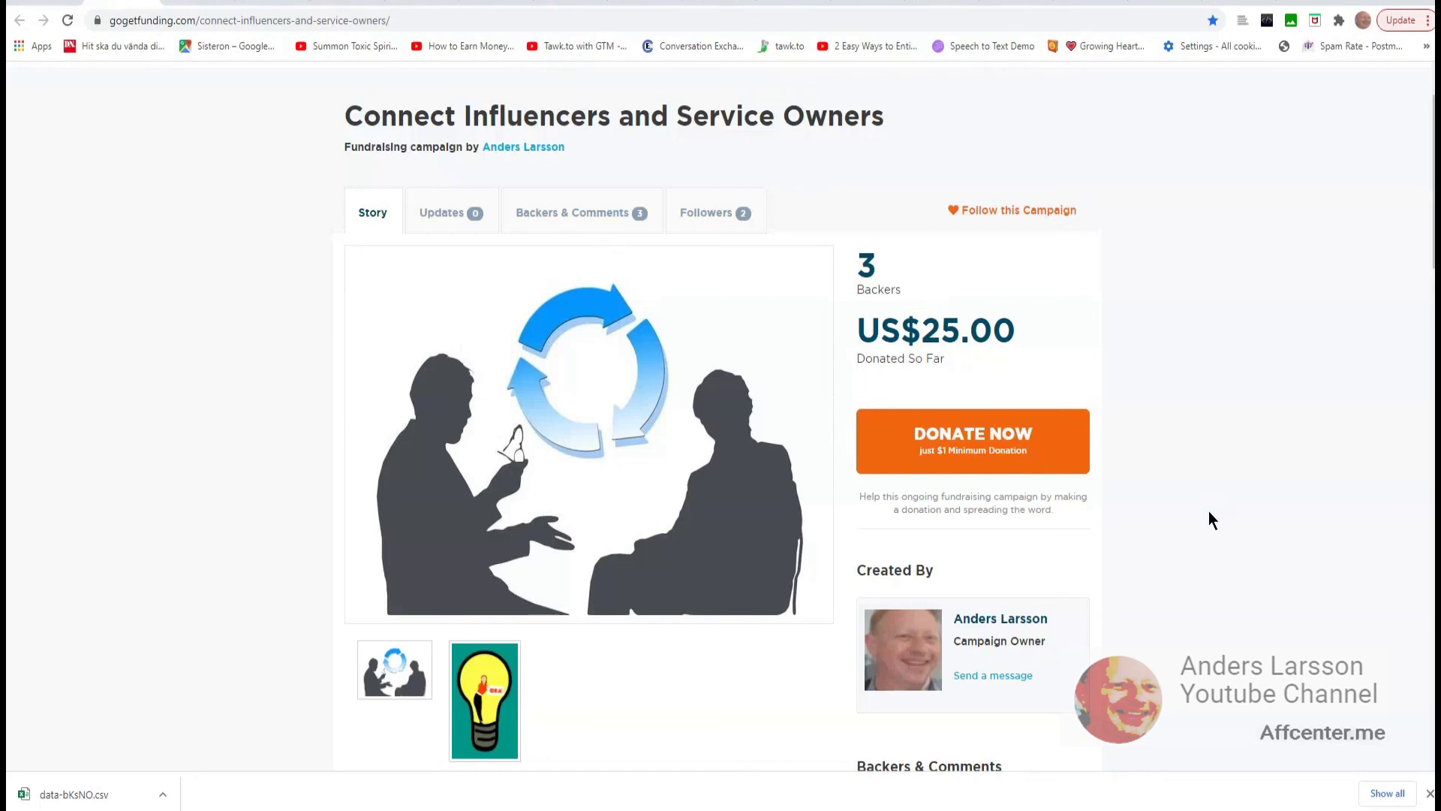
scroll(1209, 495, "down", 4)
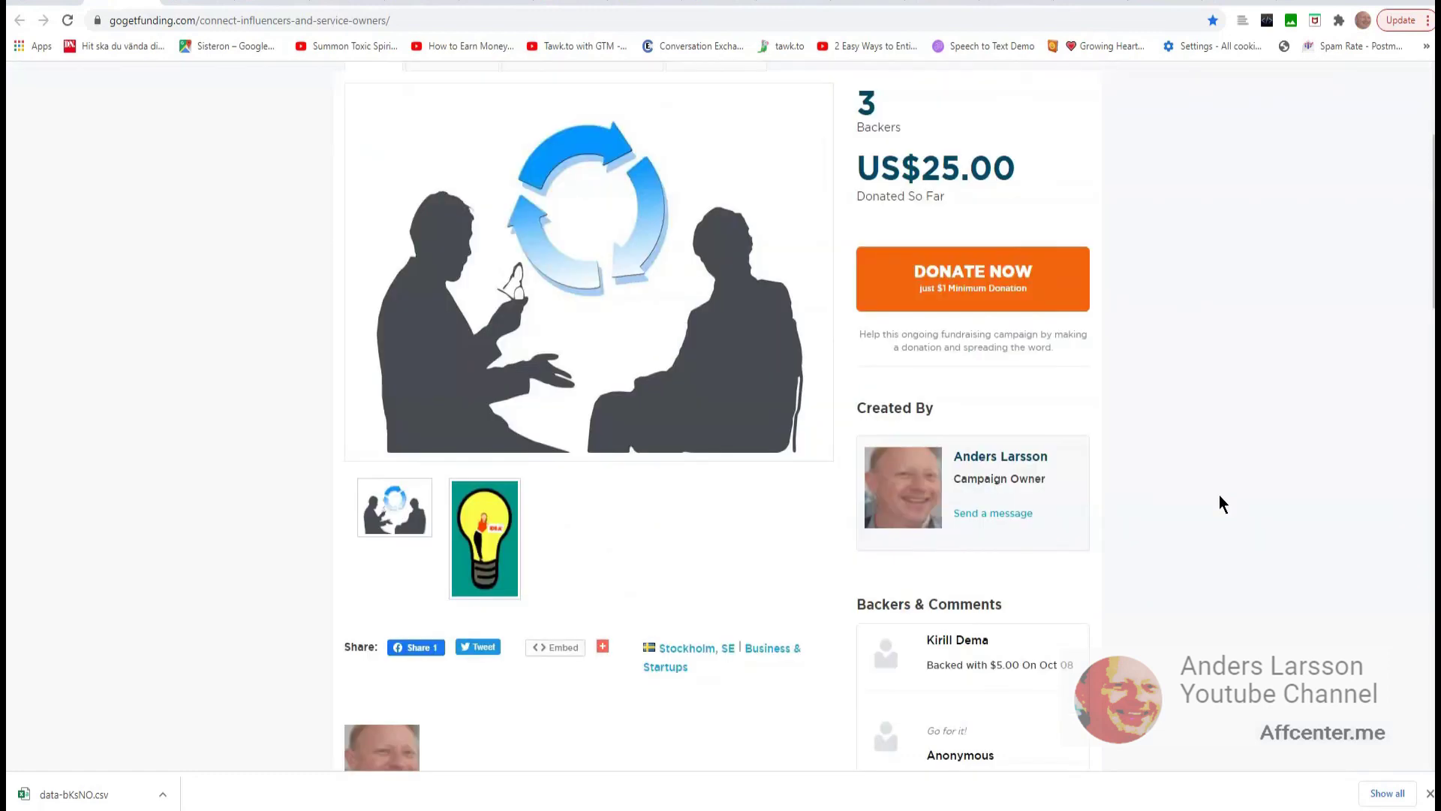